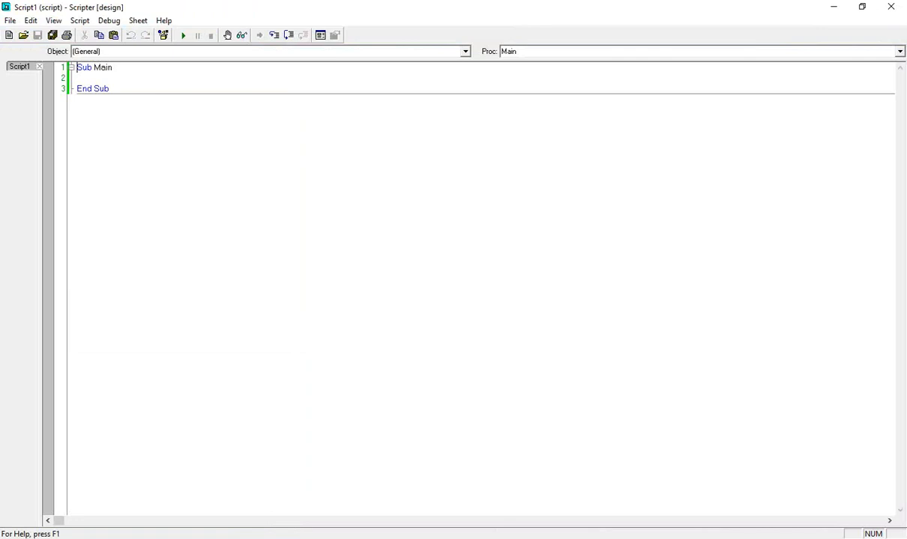
Step: Open the sample script OpenExistingVOXB.bas from the Voxler 4 Samples\Scripts folder
click(10, 20)
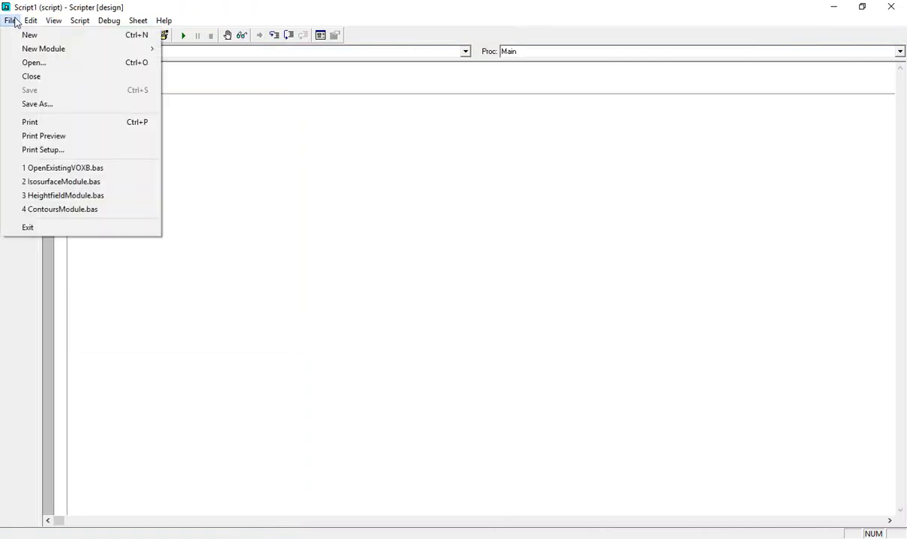
click(34, 63)
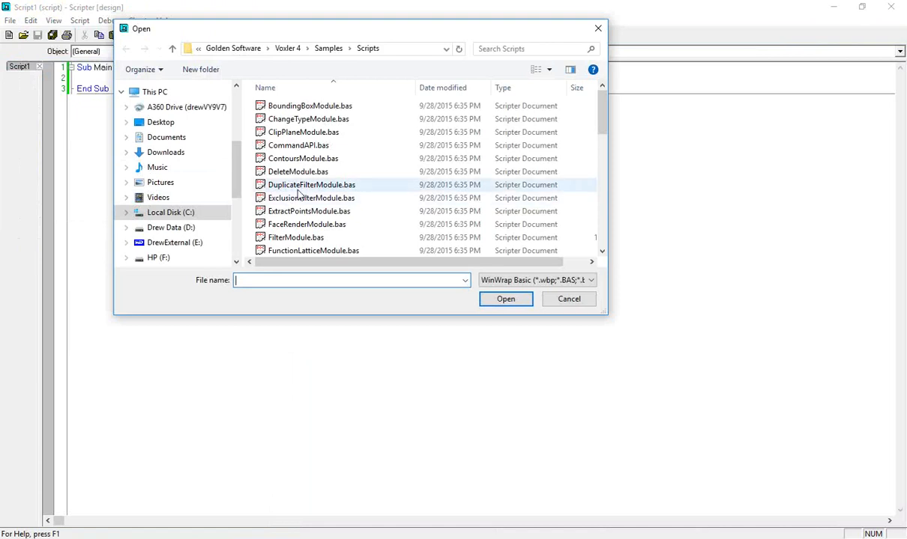
click(413, 48)
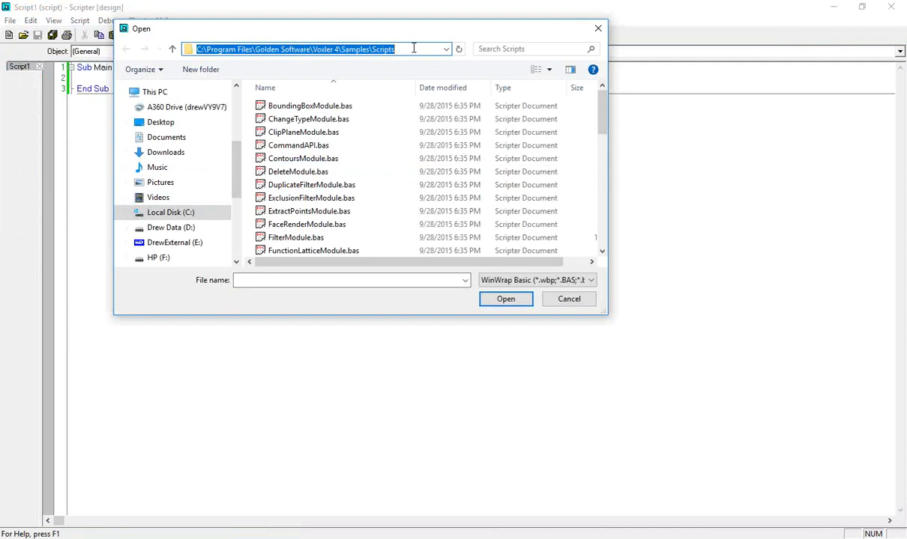
scroll(356, 186, down, 5)
scroll(356, 186, down, 2)
click(307, 184)
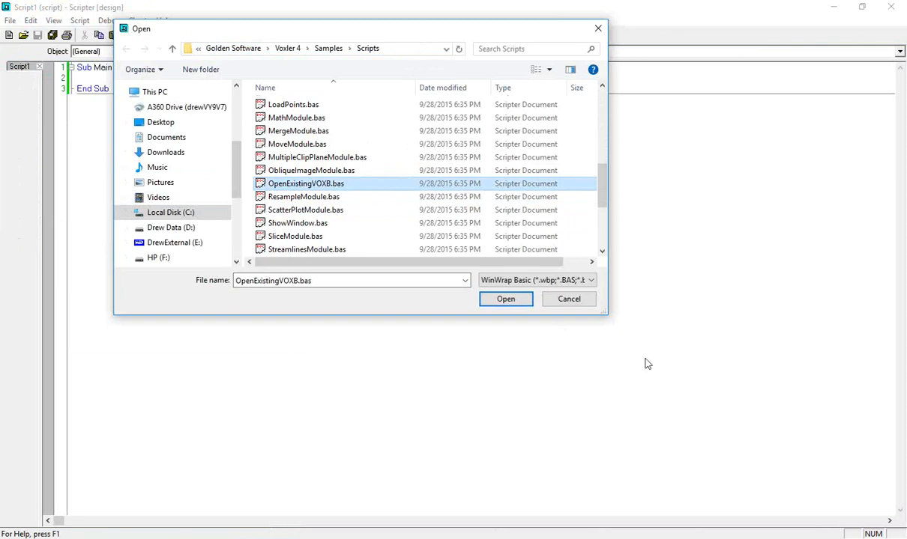
click(518, 299)
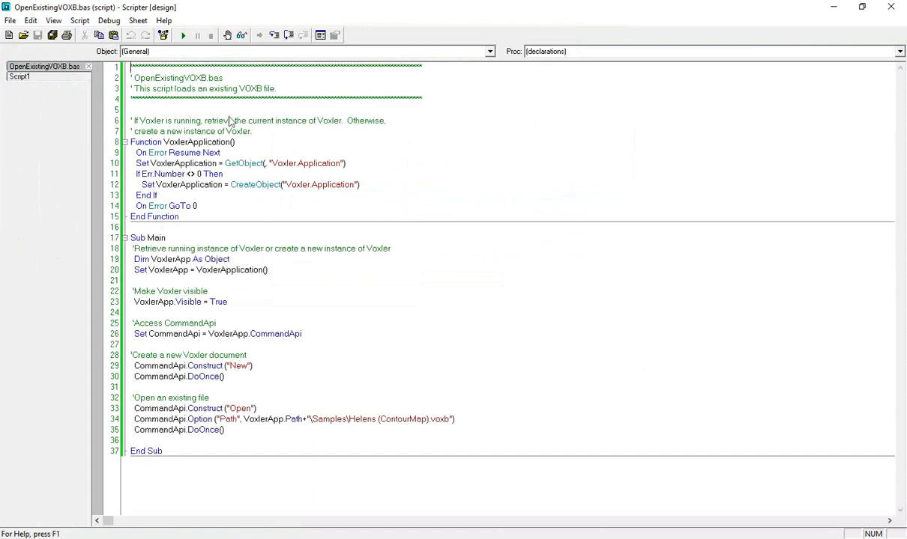
Step: Run the script to load Helens (ContourMap).voxb in Voxler, and close that document
click(185, 37)
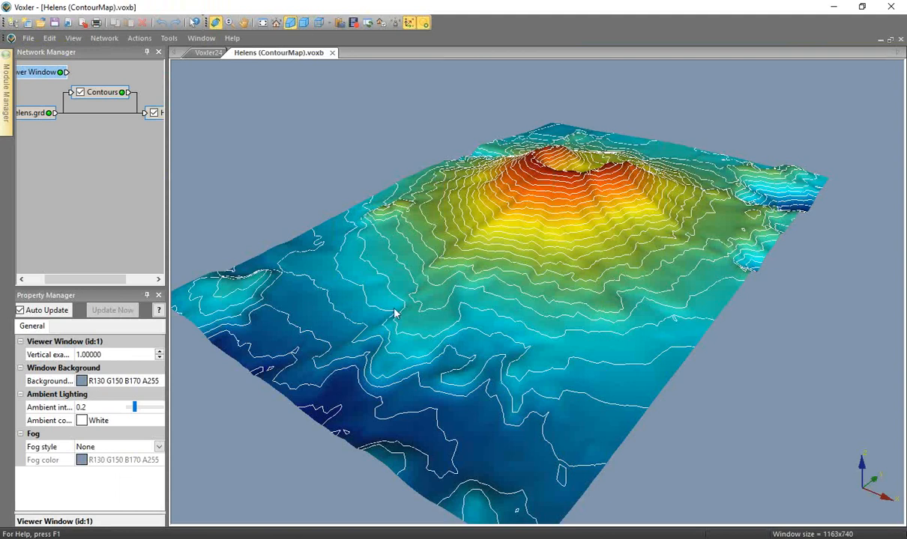
click(332, 53)
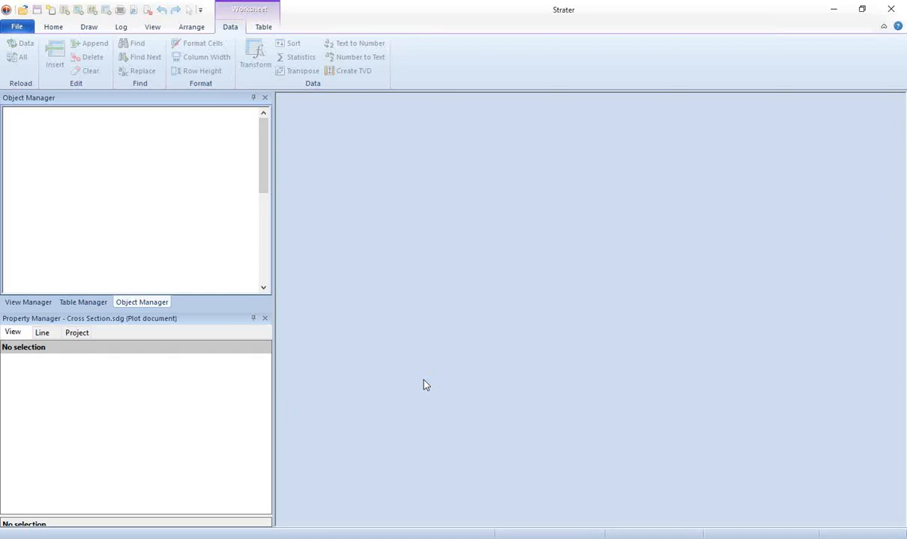
Step: Switch to Strater and open the sample project Cross Section.sdg
click(23, 28)
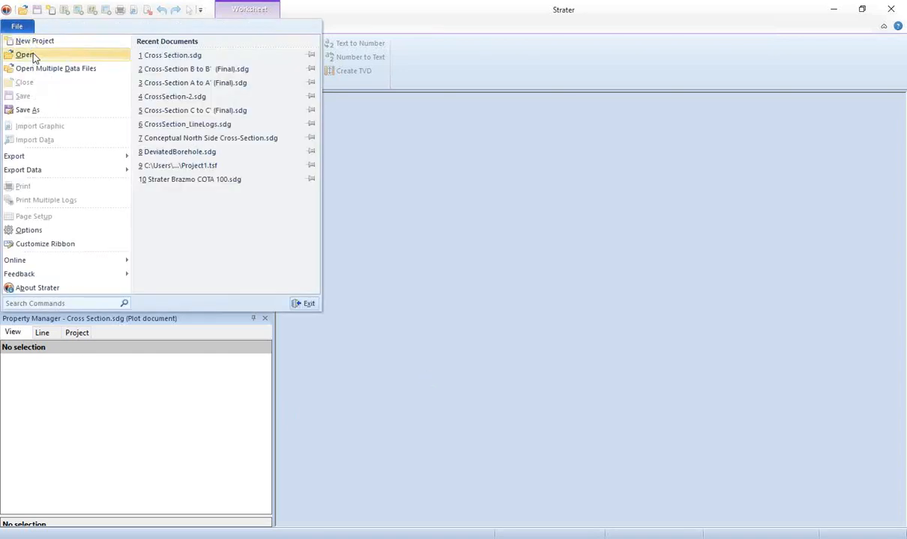
click(32, 53)
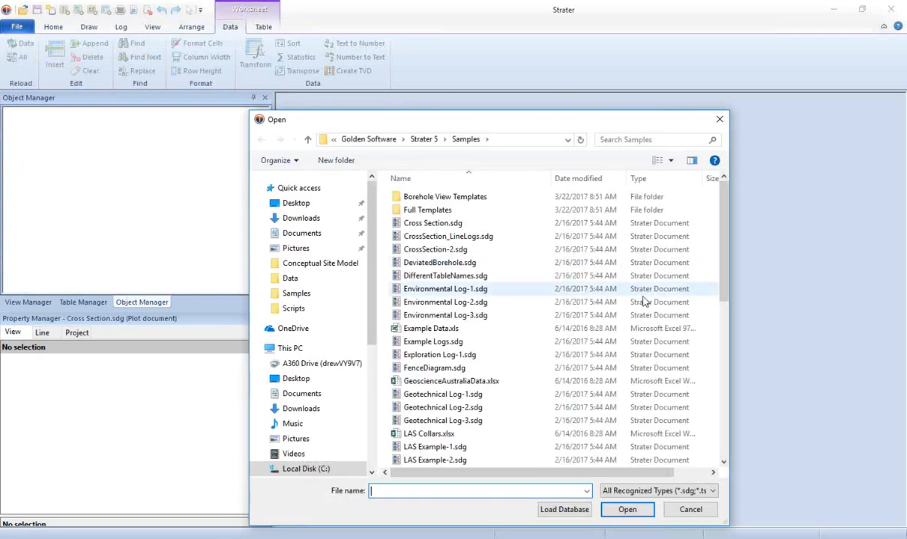
click(431, 223)
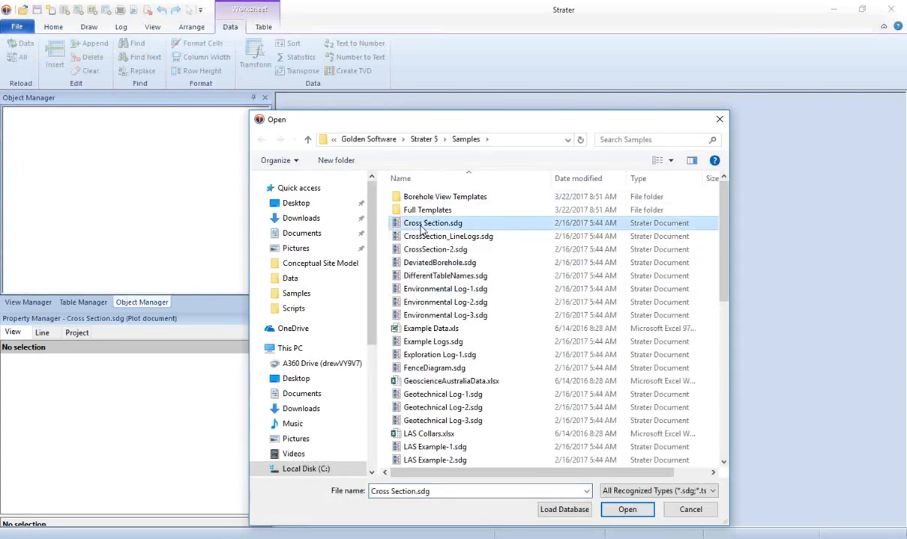
click(628, 510)
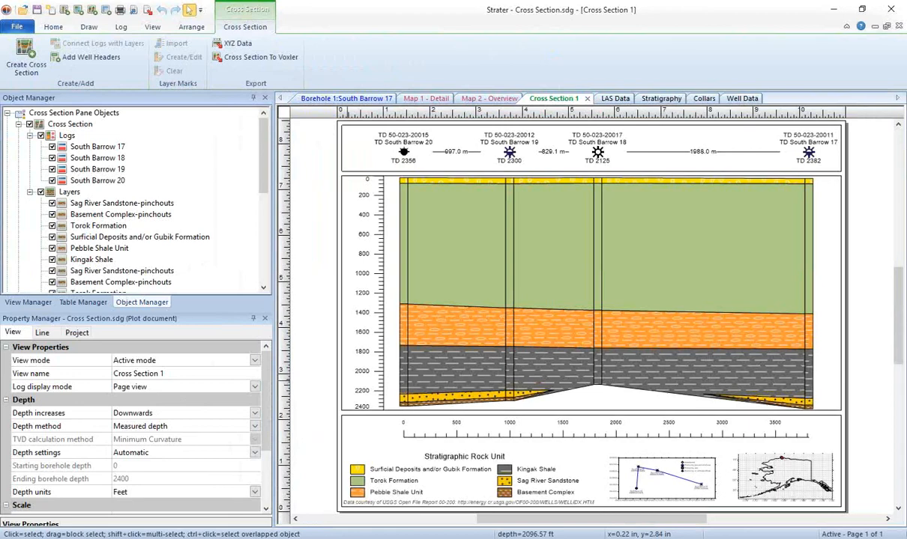
Step: Add a new cross section view to the project and start creating a cross section in it
click(62, 28)
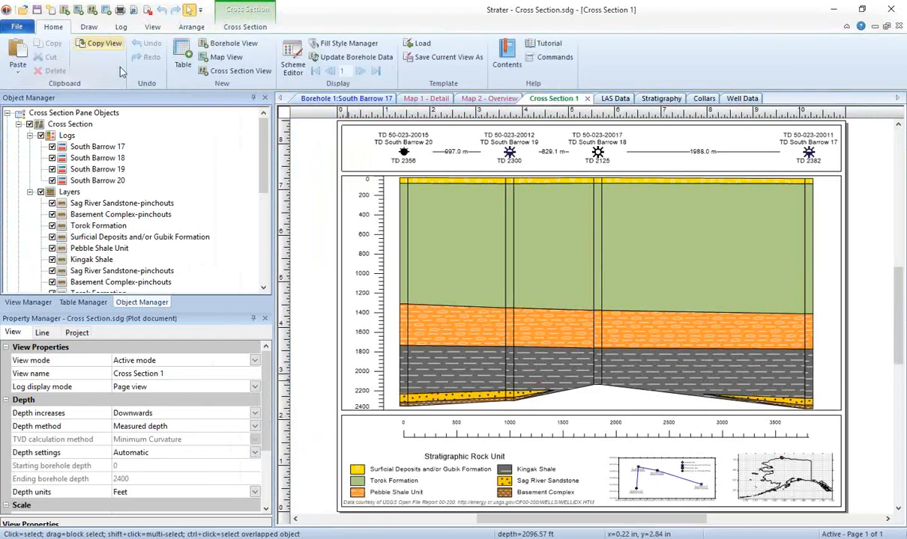
click(240, 71)
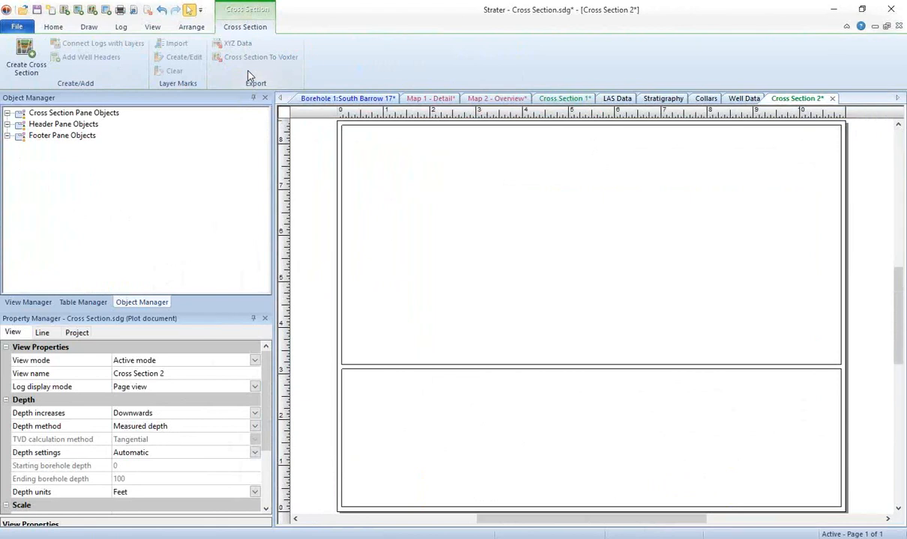
click(27, 68)
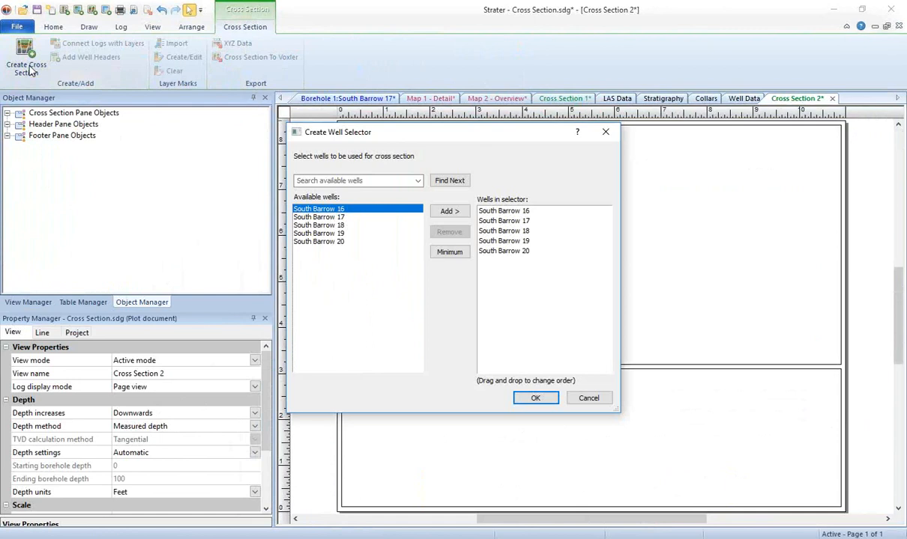
drag(471, 139, 424, 141)
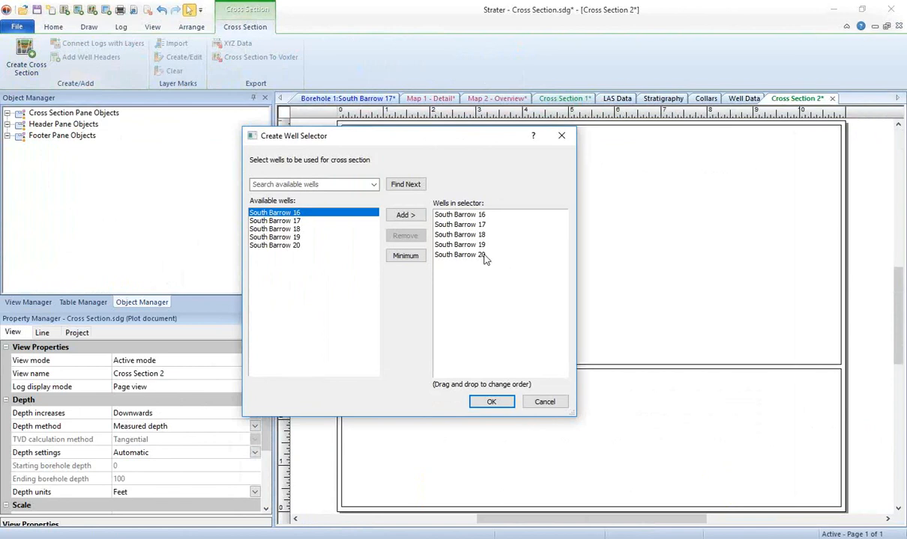
Step: Reduce the wells in the selector to the minimum and add South Barrow 18, 19 and 20 back
click(404, 256)
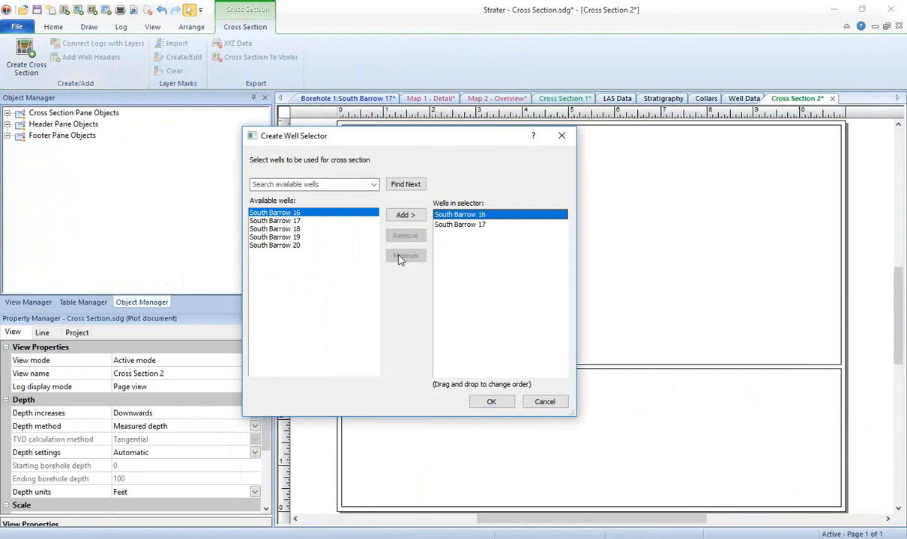
click(276, 228)
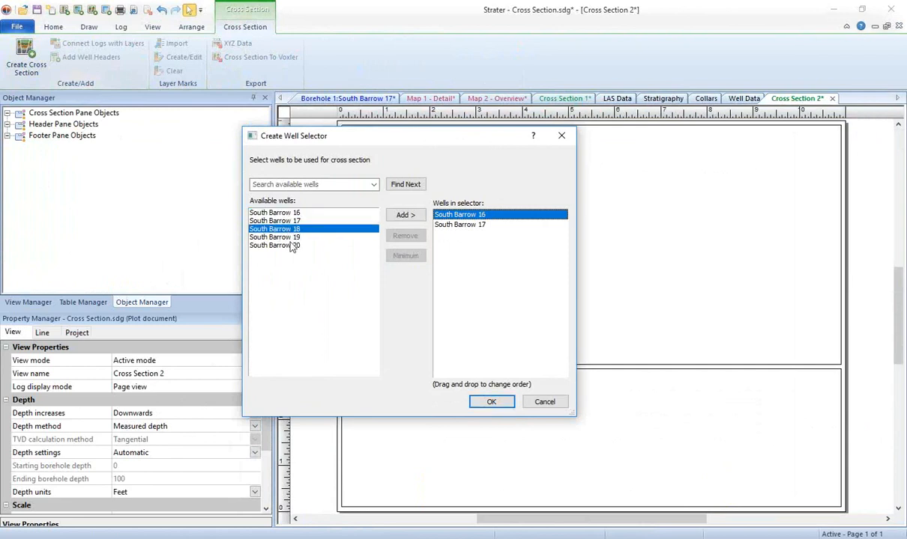
shift+click(292, 245)
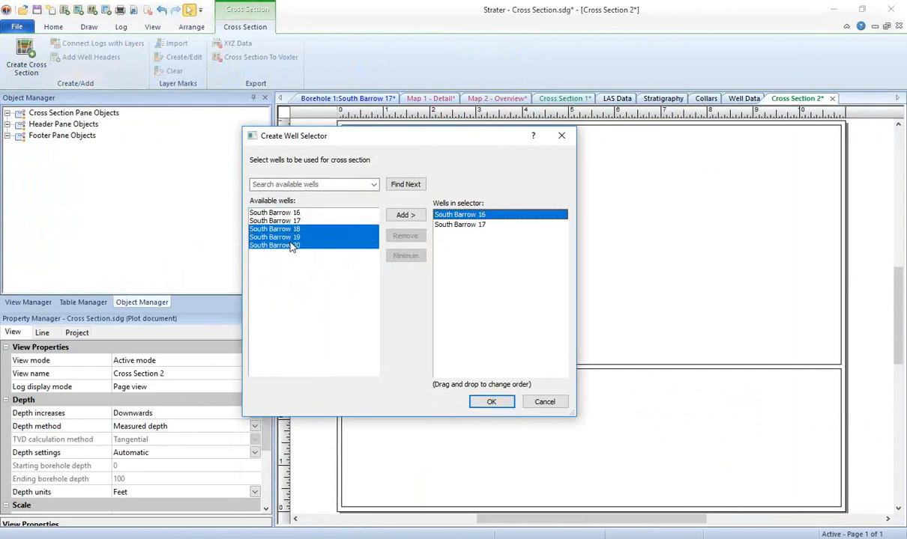
click(403, 216)
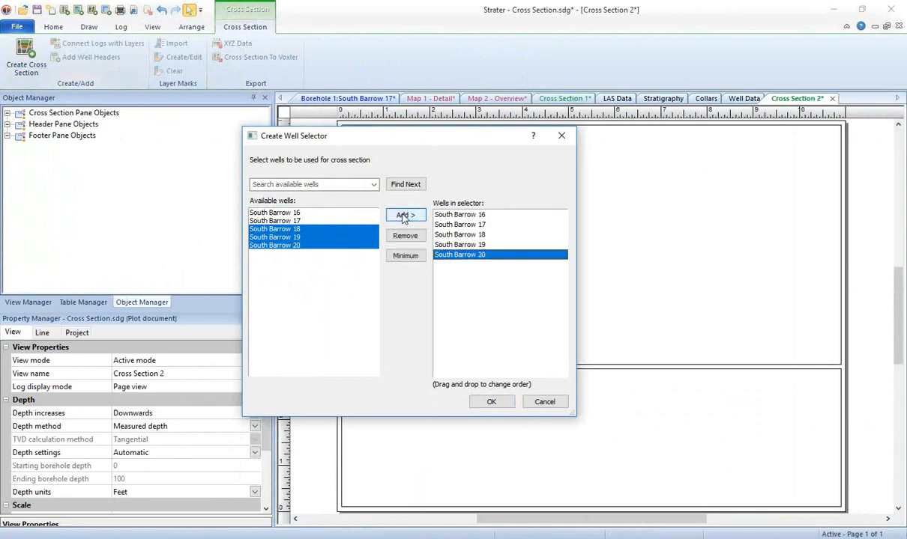
Step: Remove South Barrow 16 from the selected wells and create the lithology/zone bar cross section from the Stratigraphy table's Rock Unit data
click(463, 216)
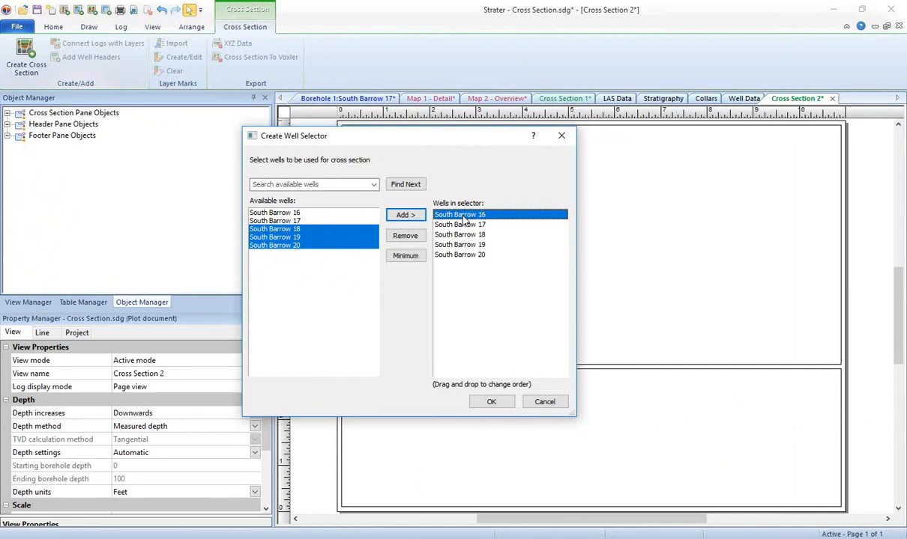
click(405, 235)
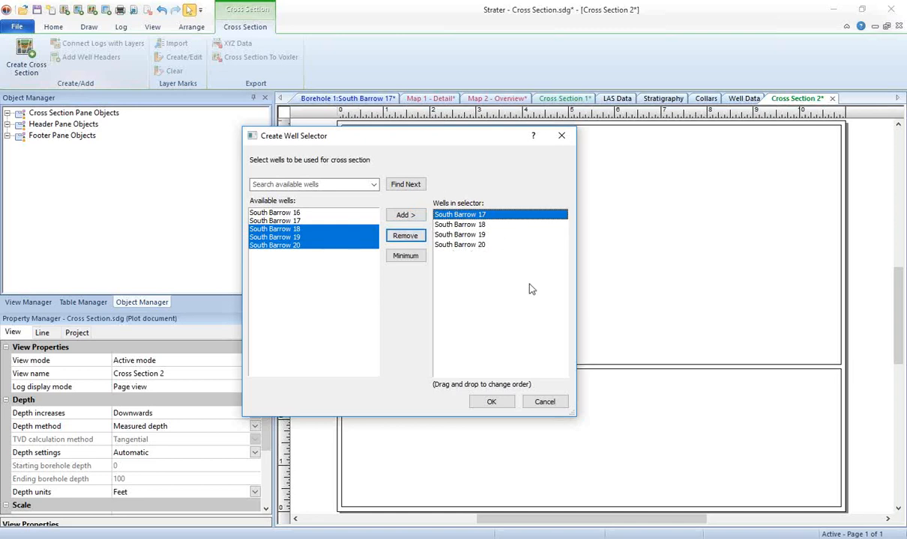
click(491, 402)
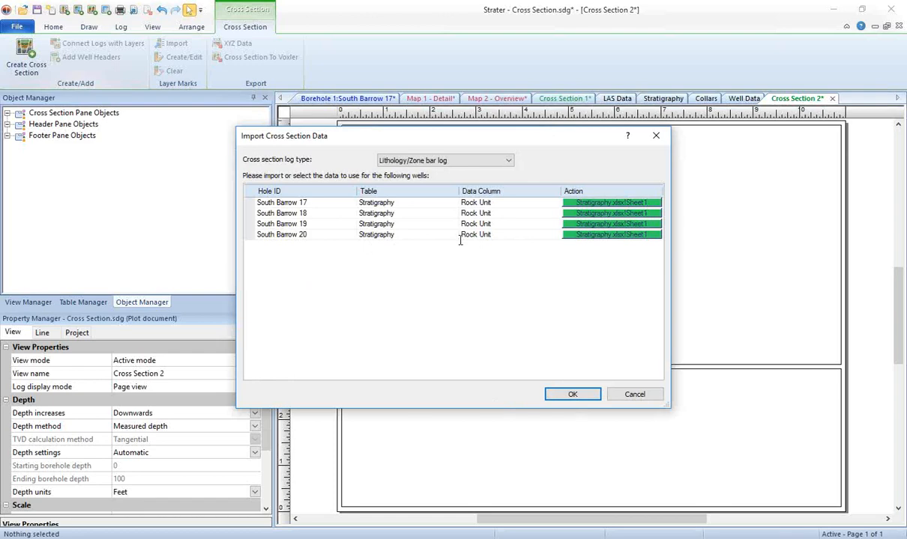
click(587, 400)
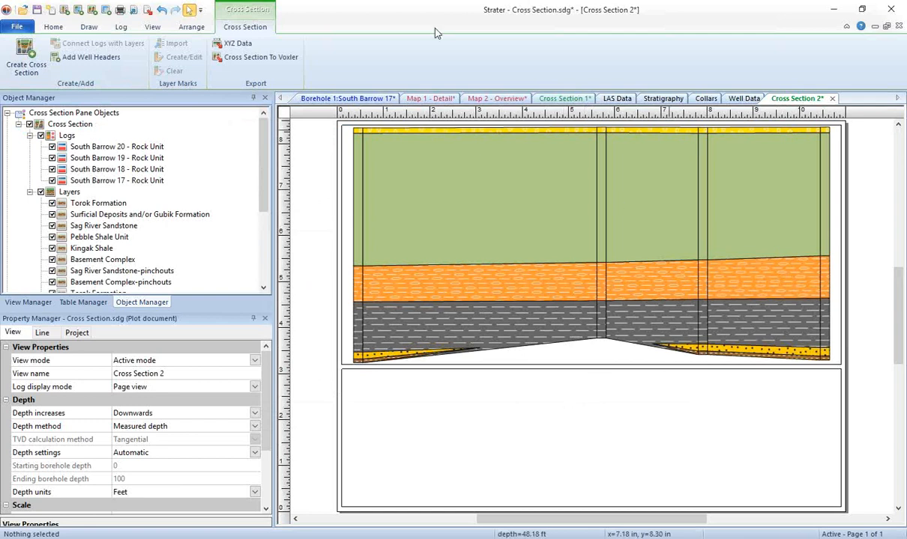
Step: Export the cross section to Voxler at 96 pixels per inch, without saving a copy in IV format
click(233, 60)
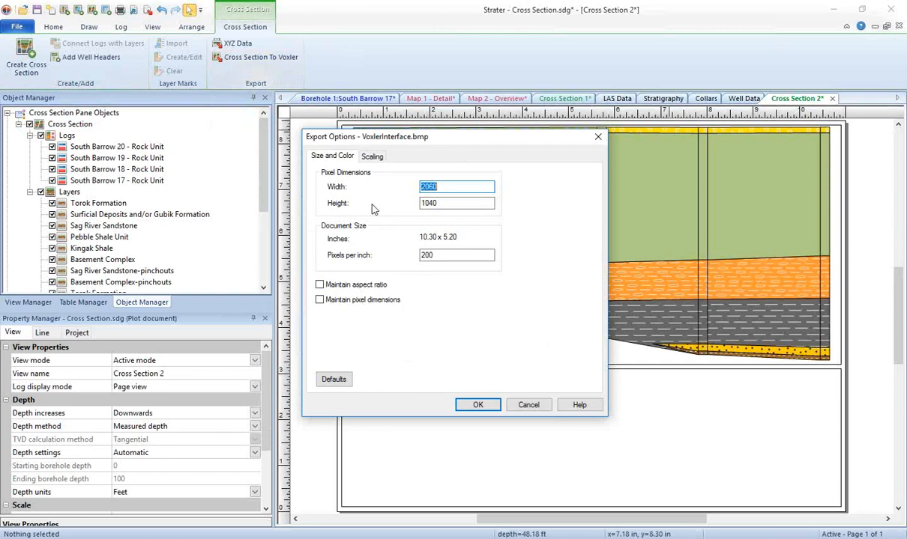
double_click(430, 256)
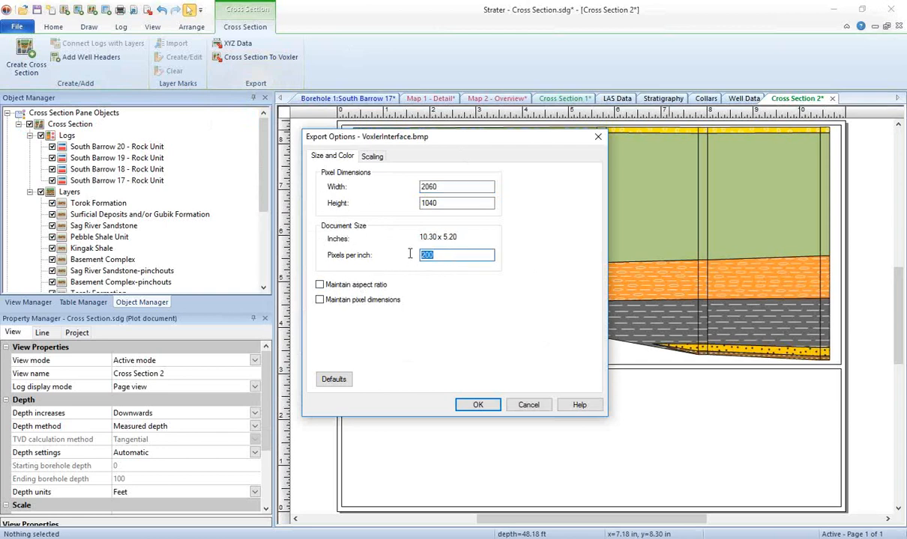
text(96)
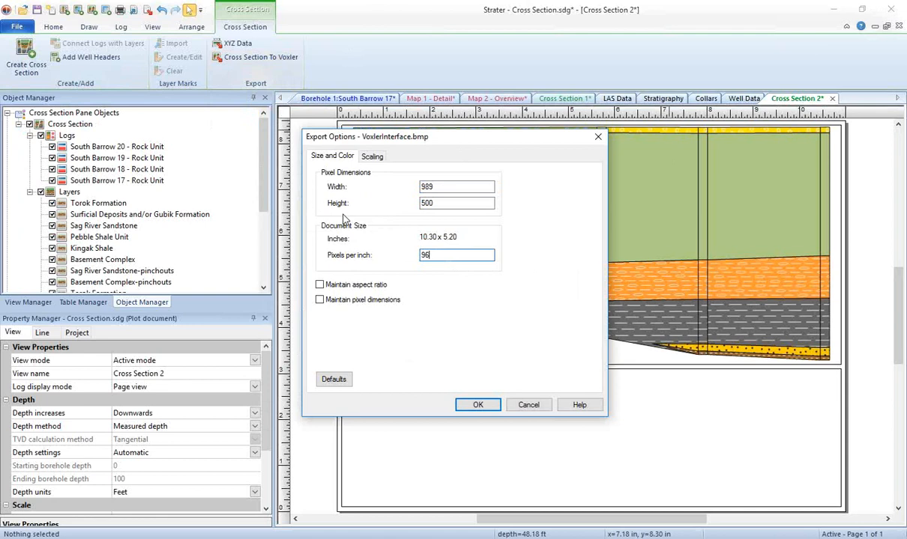
click(478, 405)
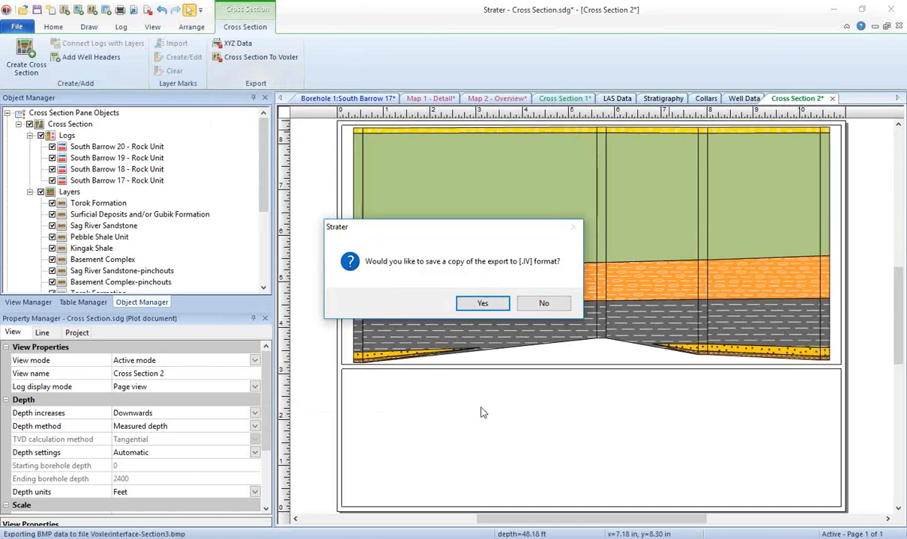
drag(410, 224, 384, 178)
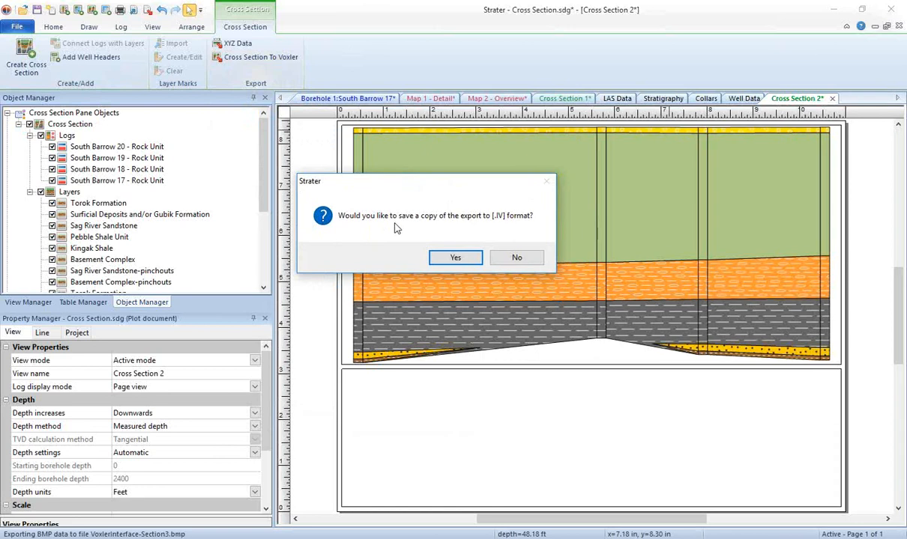
click(517, 258)
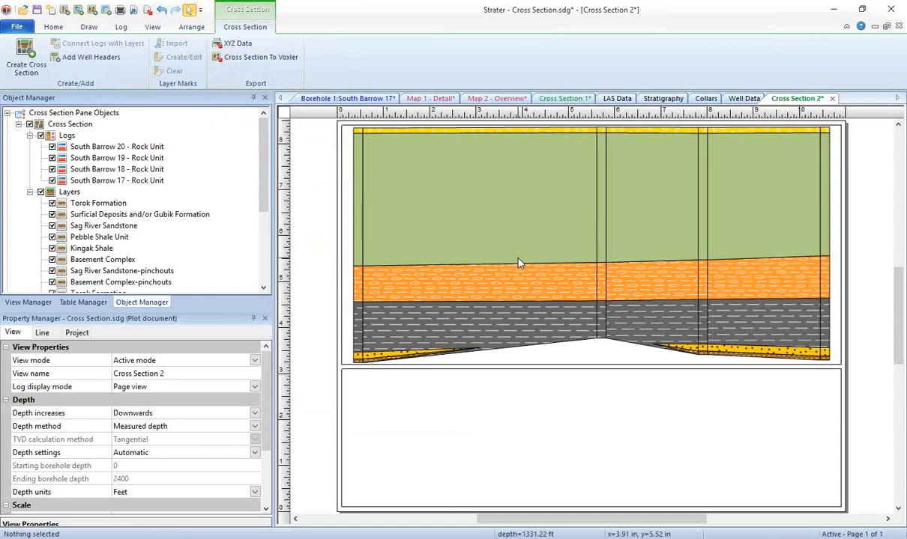
Step: Switch to Voxler and examine the exported 3D cross section from several angles
mouse_move(477, 538)
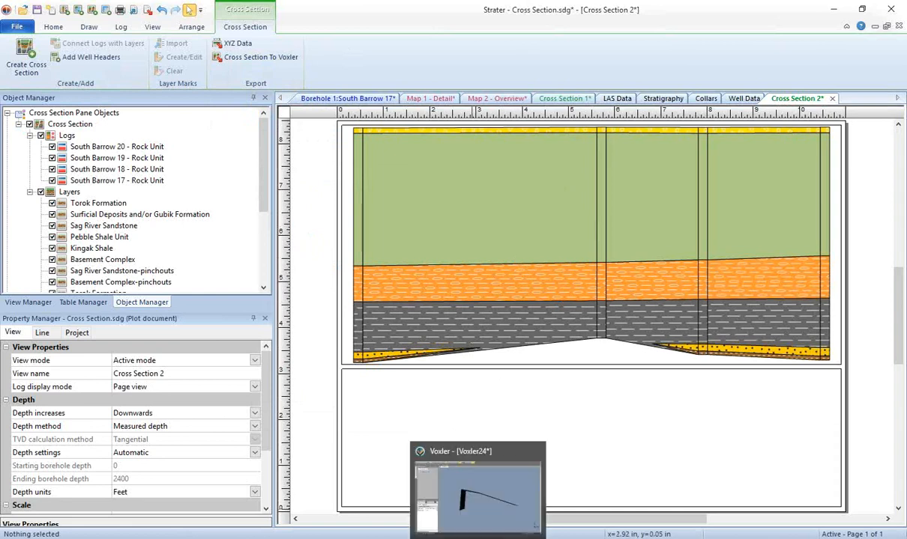
click(478, 495)
drag(387, 358, 390, 140)
drag(744, 420, 595, 395)
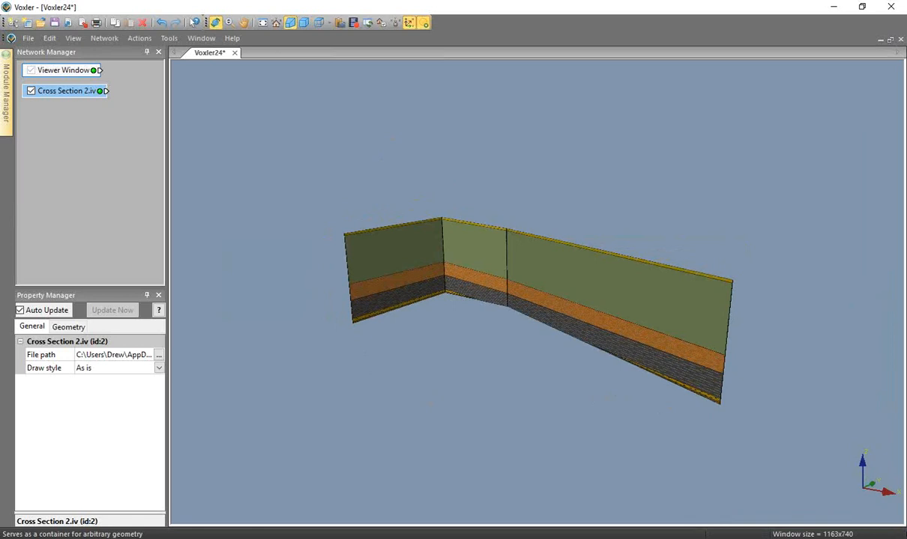
drag(575, 345, 330, 294)
drag(589, 351, 686, 360)
drag(497, 339, 716, 318)
drag(549, 310, 547, 262)
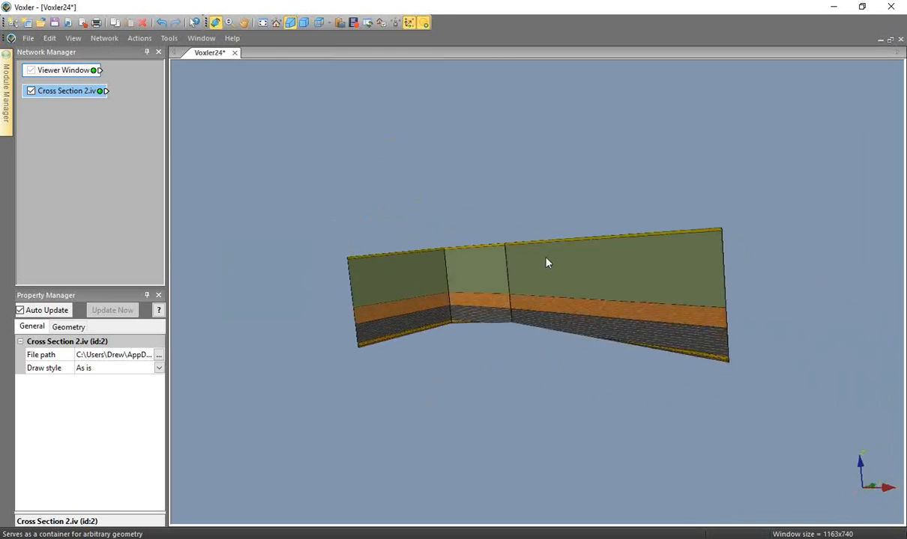
drag(687, 341, 688, 354)
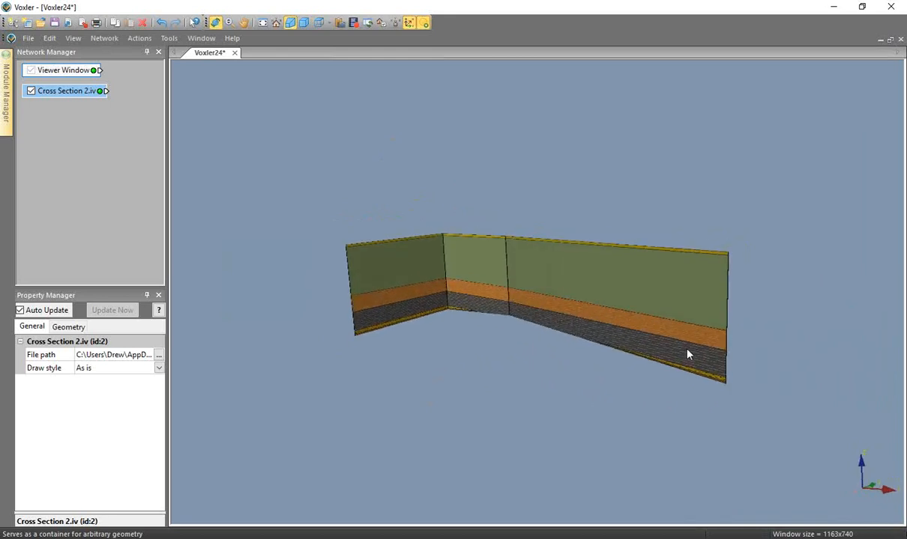
Step: Attach a BoundingBox graphics output to the Cross Section 2.iv module
right_click(67, 93)
mouse_move(105, 110)
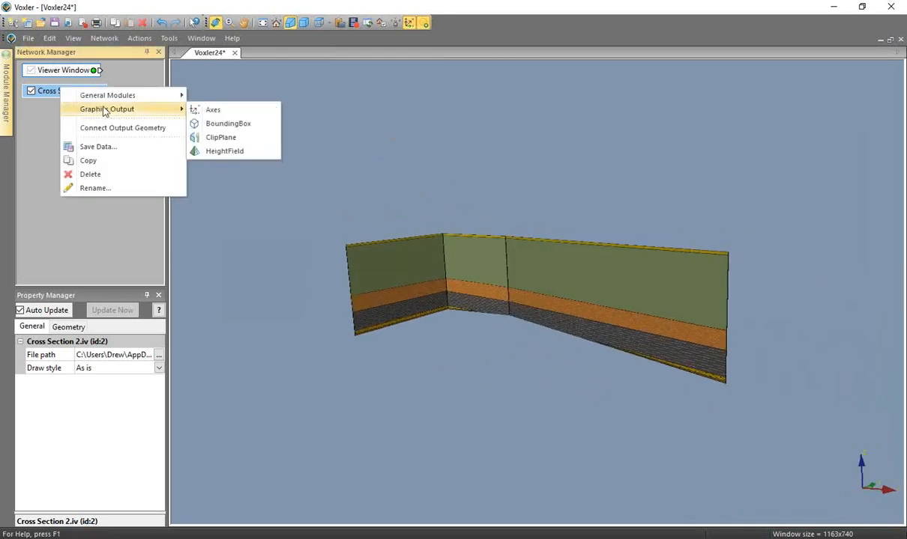
click(241, 123)
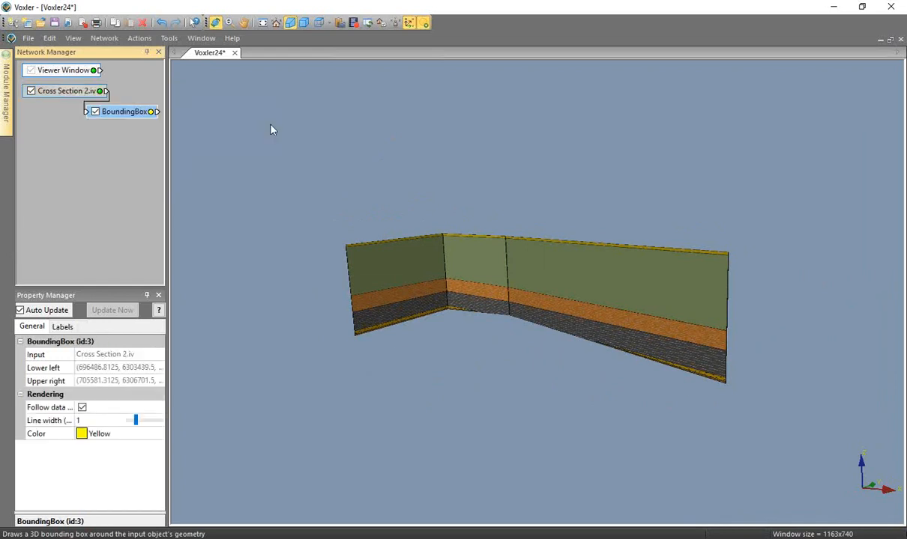
Step: Attach an Axes graphics output to the Cross Section 2.iv module
right_click(73, 92)
mouse_move(140, 118)
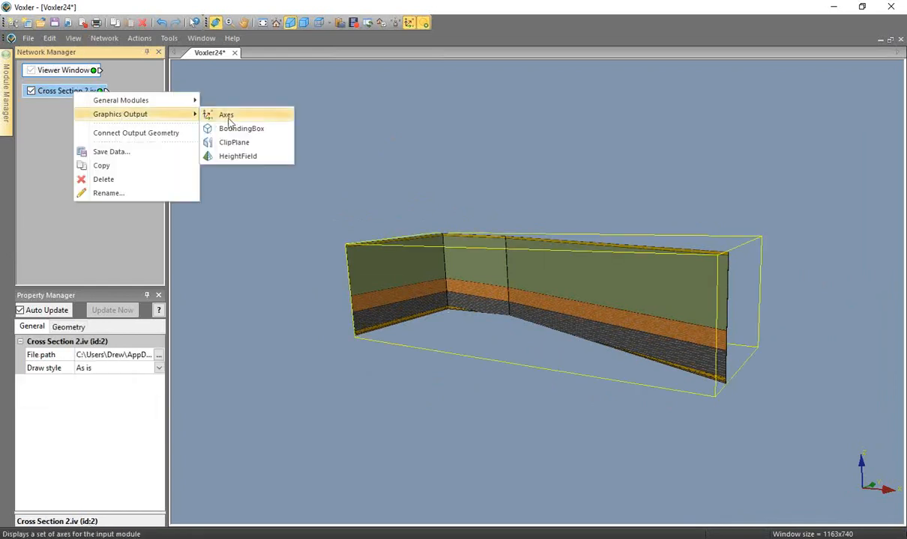
click(254, 119)
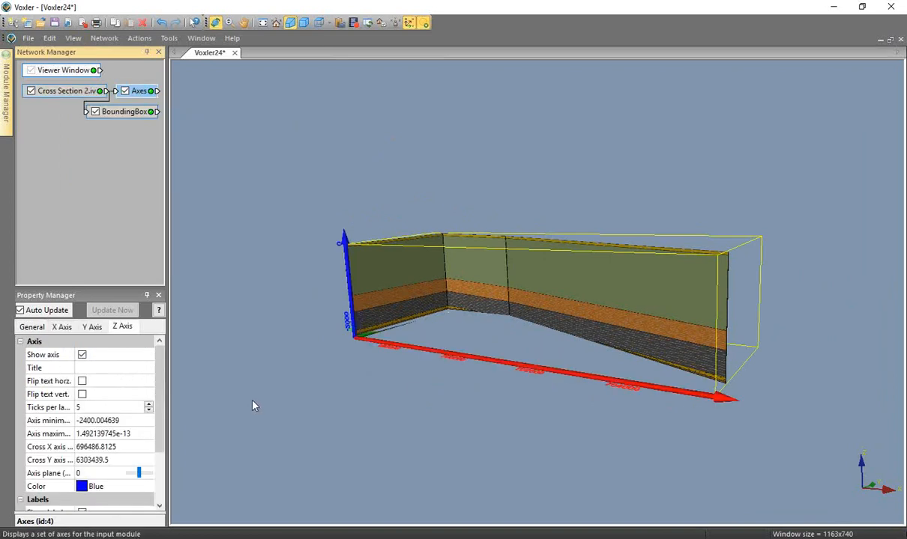
drag(500, 375, 577, 354)
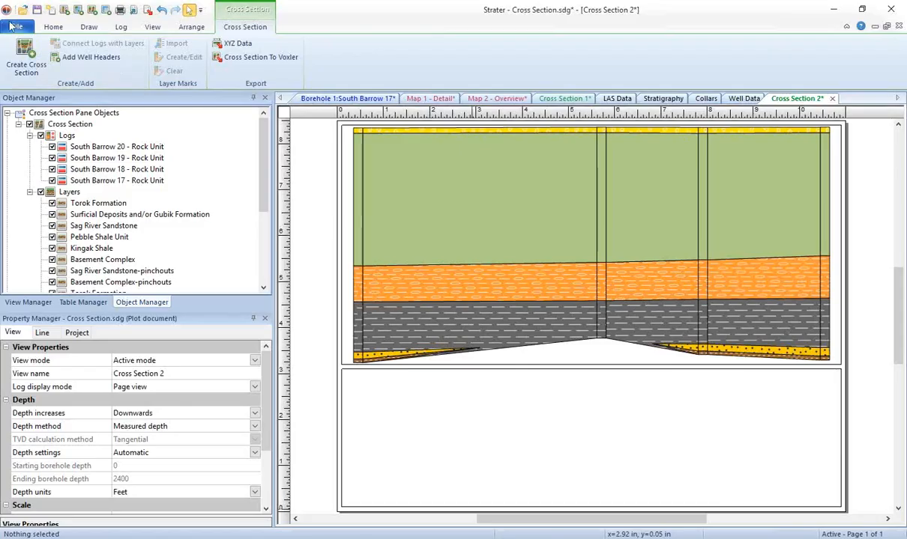
Step: Switch to Strater and open the recent project CrossSection-2.sdg without saving the current project's changes
click(15, 26)
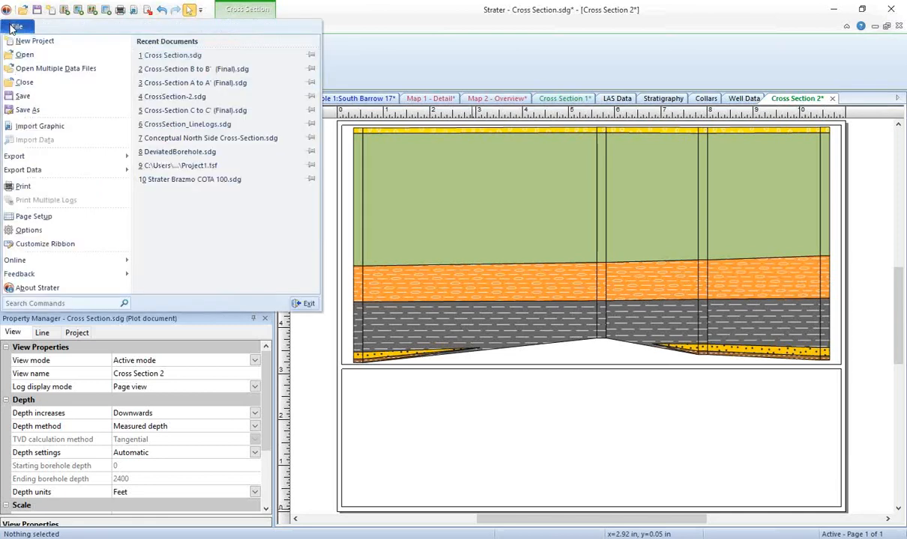
click(150, 96)
click(457, 303)
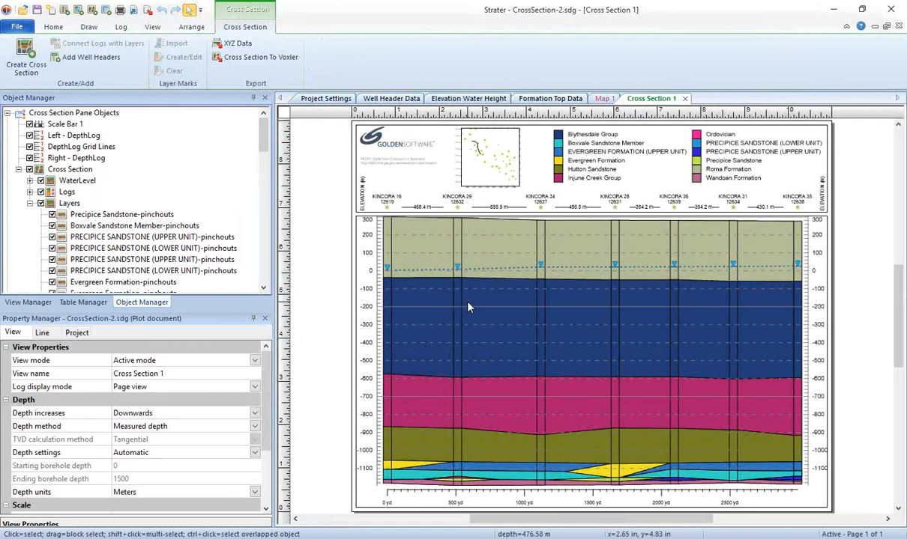
Step: Hide the existing well selector line that starts at KINCORA 16 in the Map 1 view
click(605, 99)
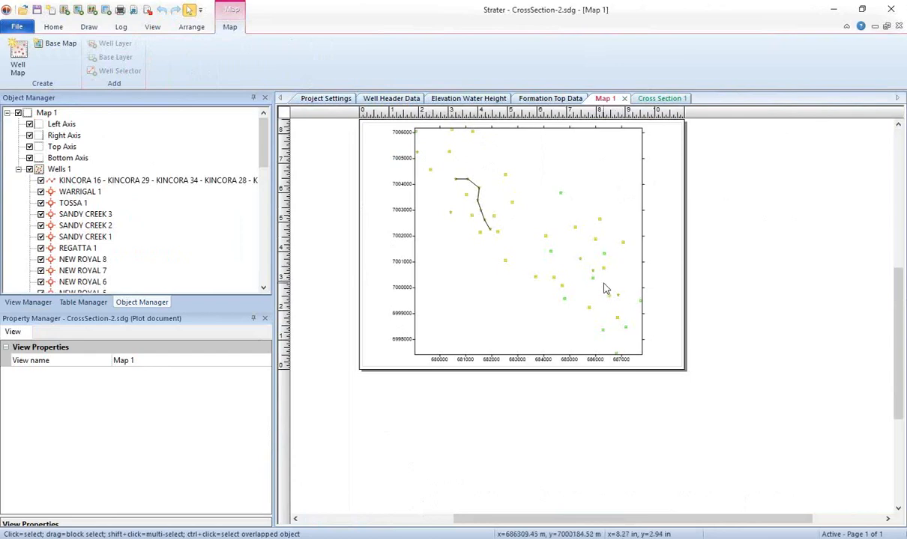
scroll(606, 288, up, 3)
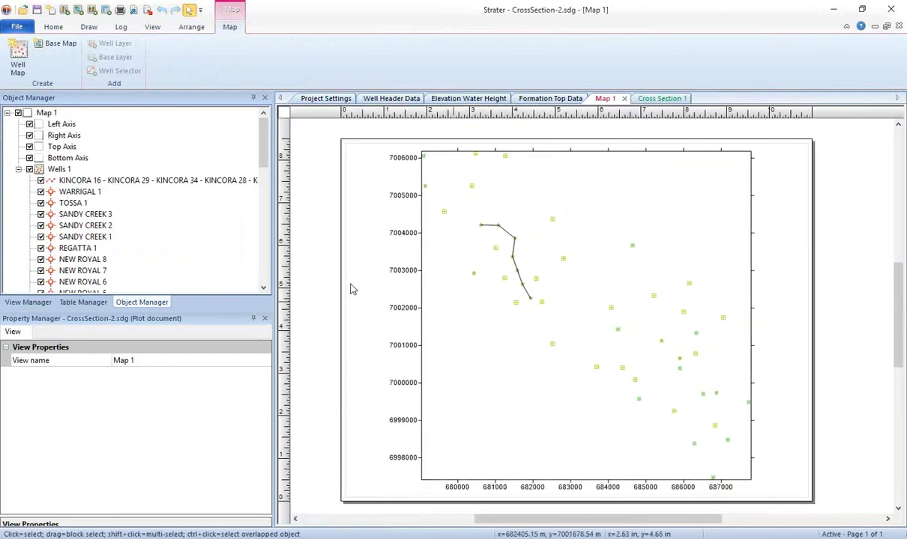
scroll(529, 315, up, 2)
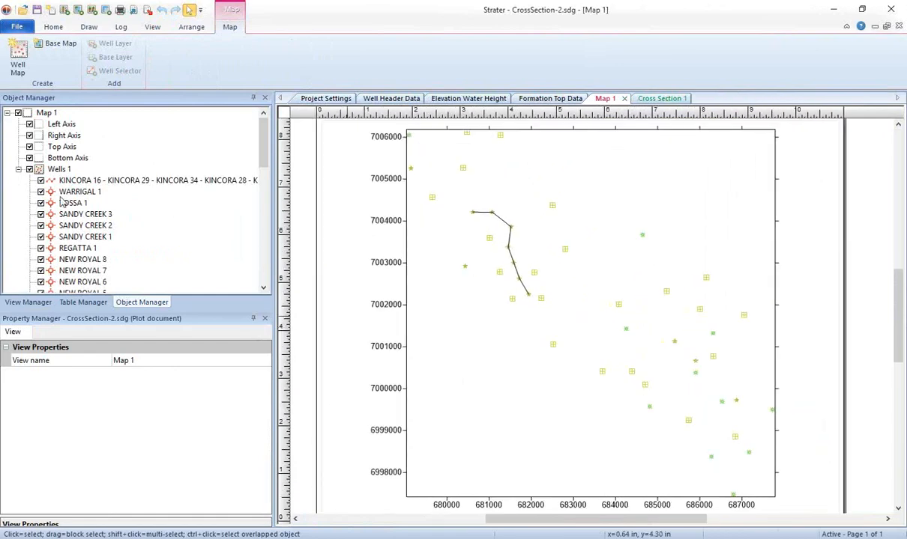
click(40, 180)
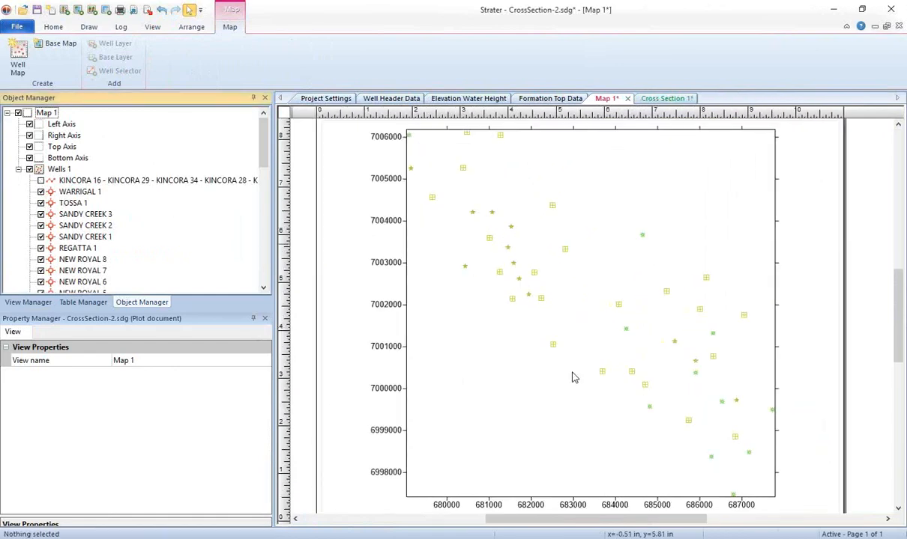
Step: Set the first label of the Wells 1 layer to Hole ID
click(57, 170)
click(150, 362)
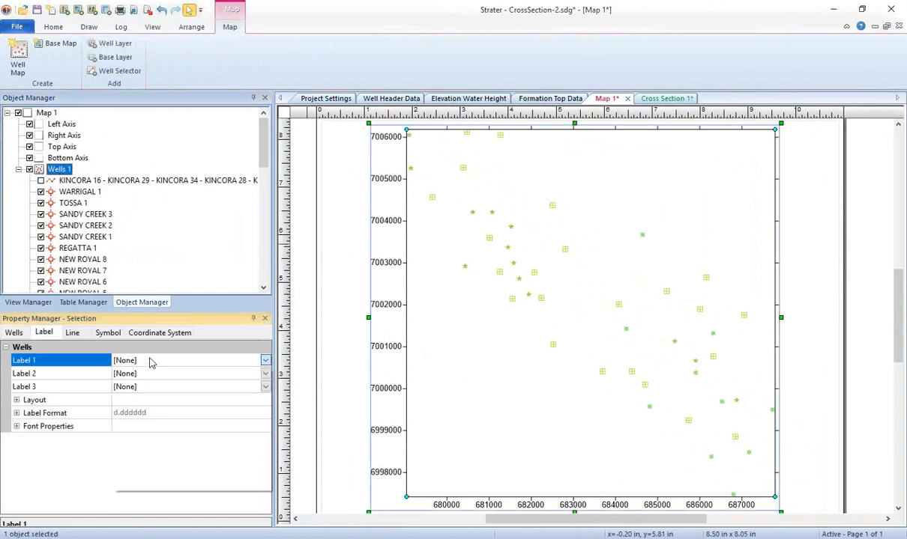
click(150, 362)
click(164, 394)
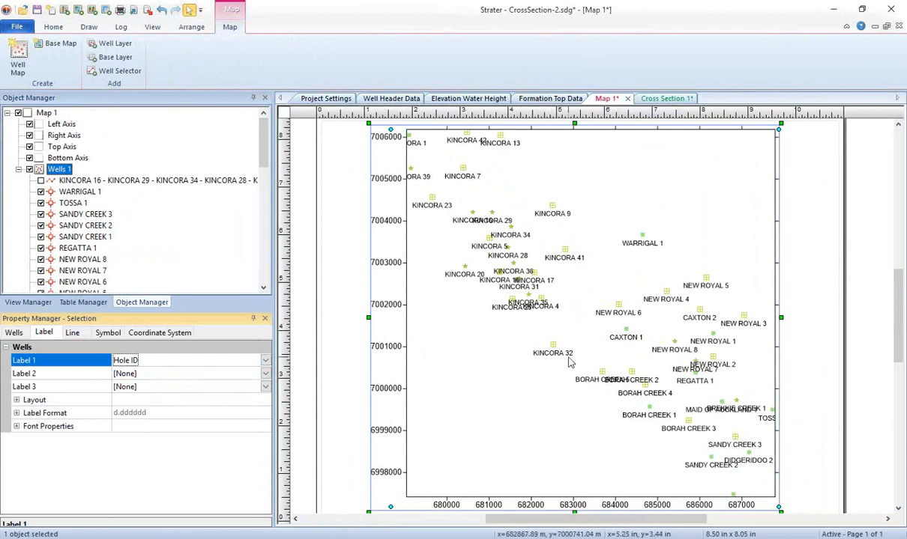
scroll(619, 353, up, 2)
Step: Set the first label of the Wells 1 layer back to [None]
click(166, 362)
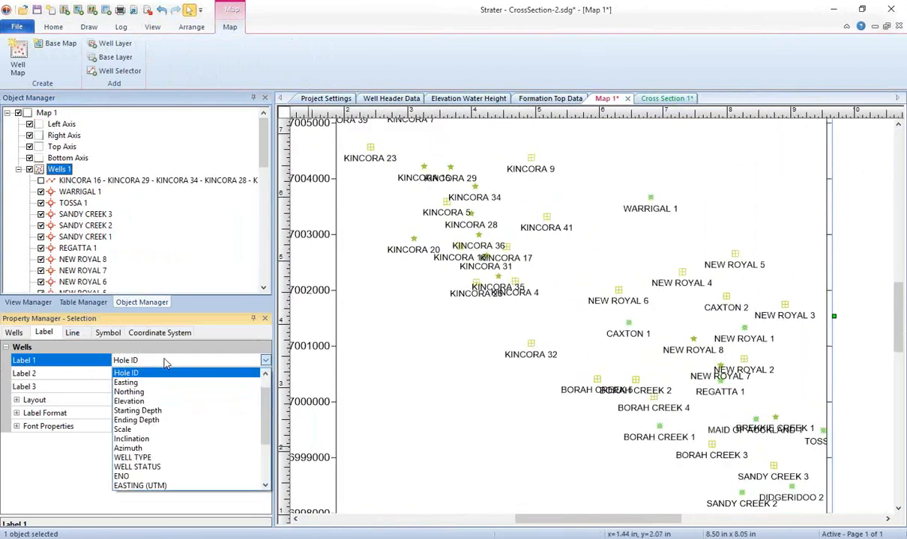
scroll(188, 375, up, 1)
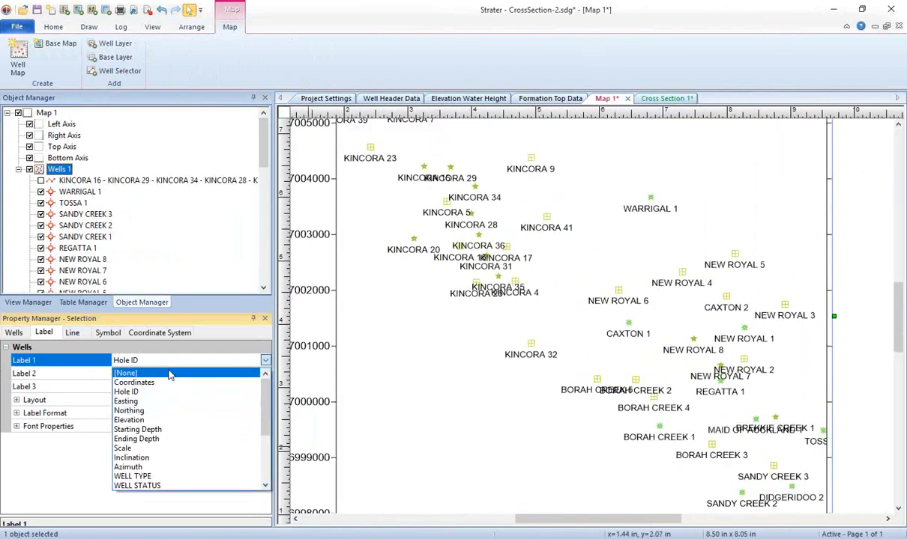
click(169, 373)
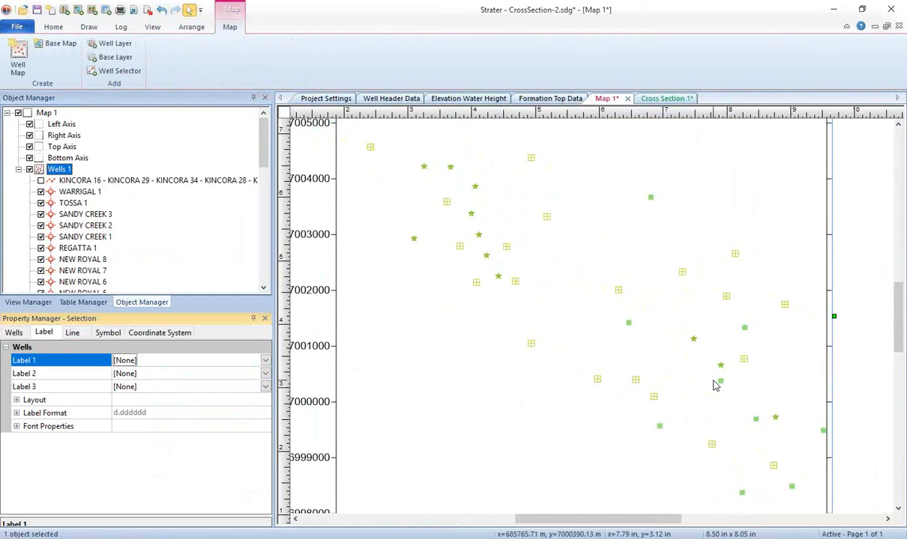
Step: Add a well selector line through KINCORA 28, KINCORA 36, KINCORA 31 and KINCORA 35, in that order
click(137, 72)
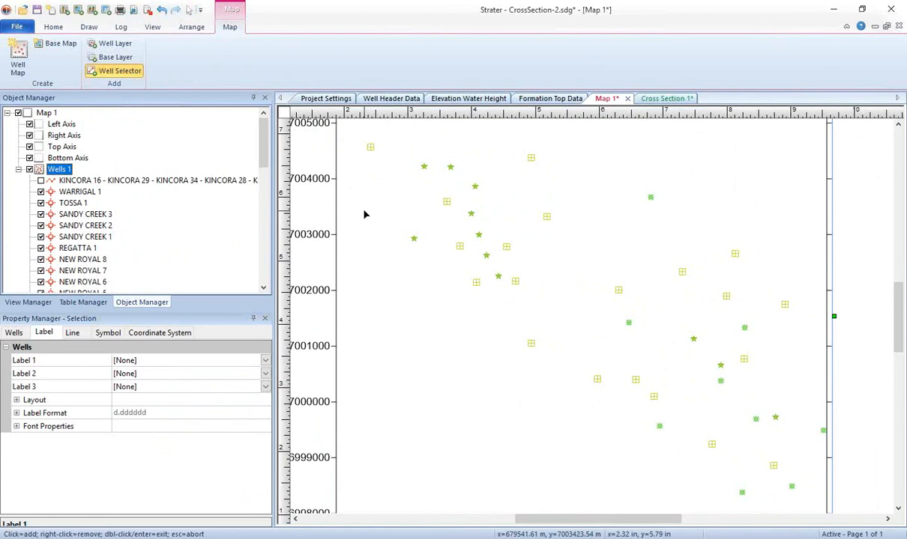
mouse_move(484, 238)
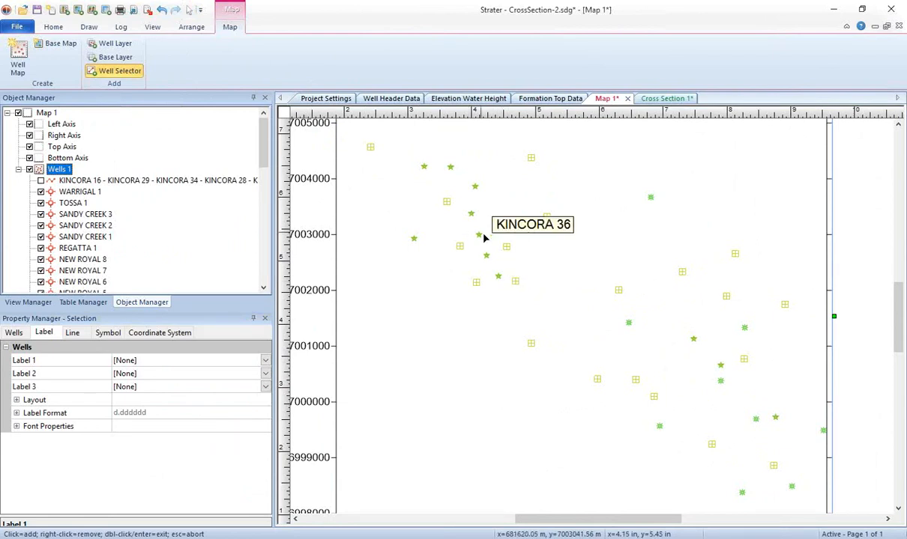
click(476, 220)
click(479, 239)
mouse_move(487, 257)
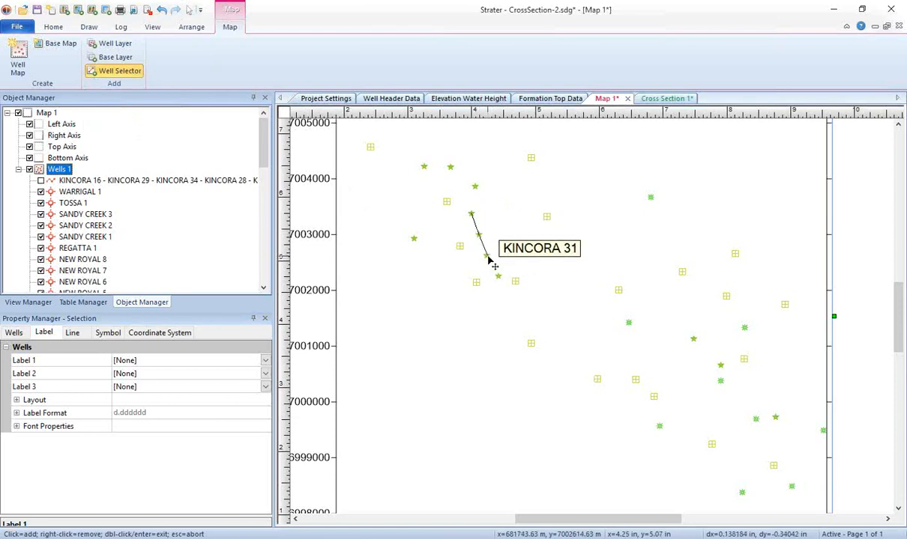
click(487, 257)
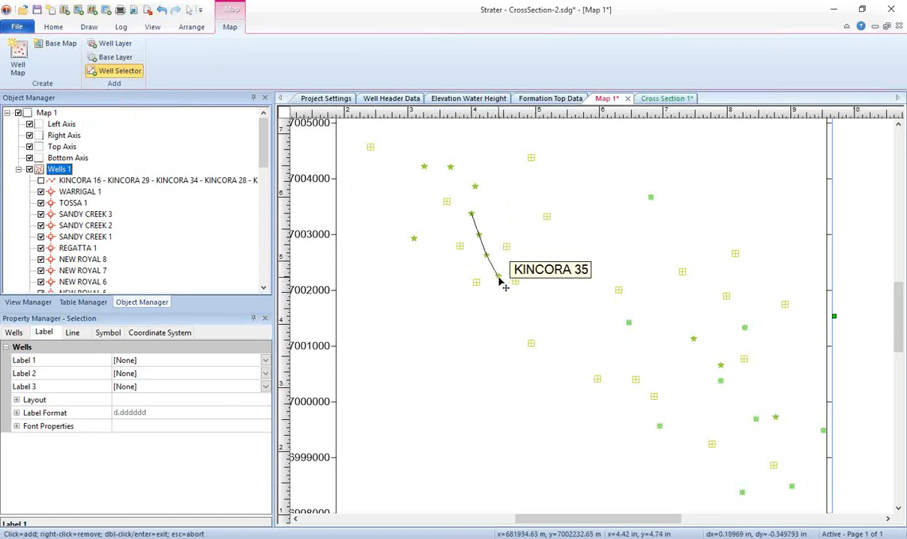
double_click(500, 282)
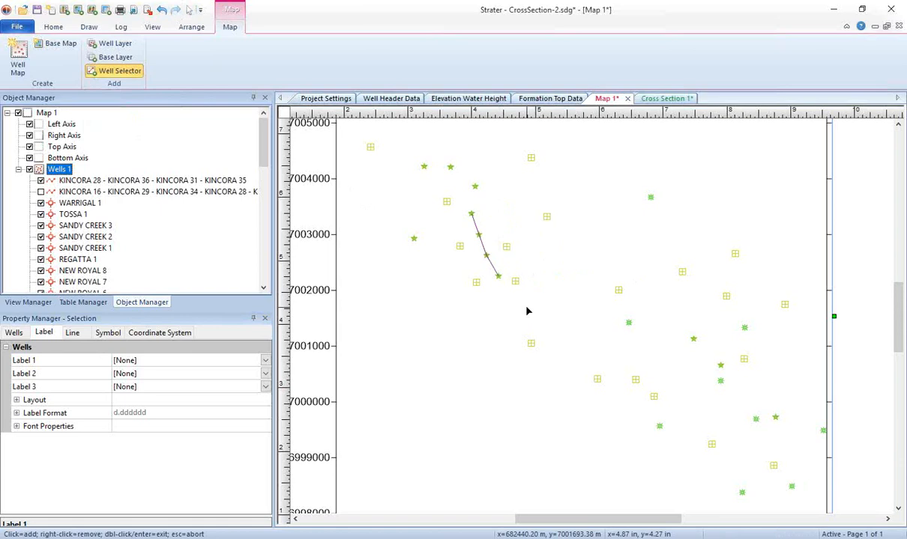
click(190, 9)
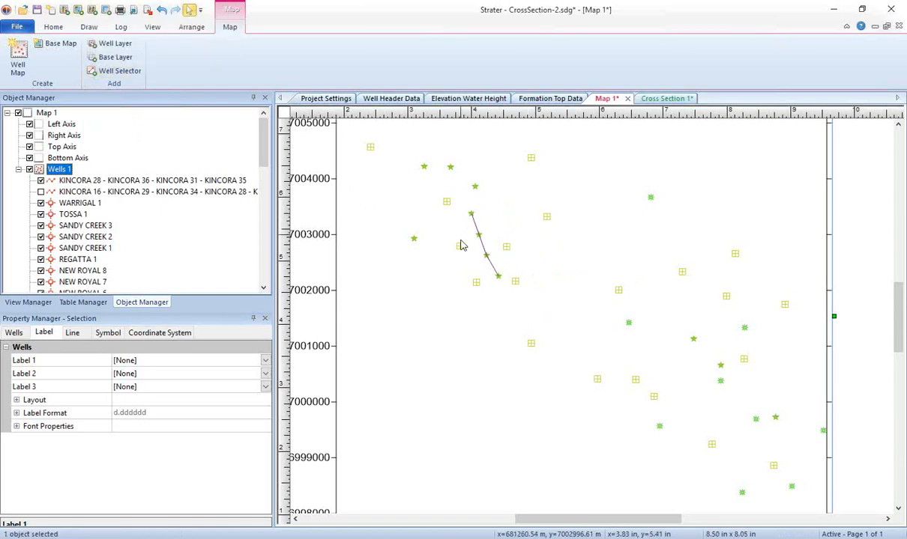
Step: Create a lithology/zone bar cross section of the KINCORA 28–36–31–35 line in a new cross section view, using the Formation Top Data table's Unit column
click(84, 182)
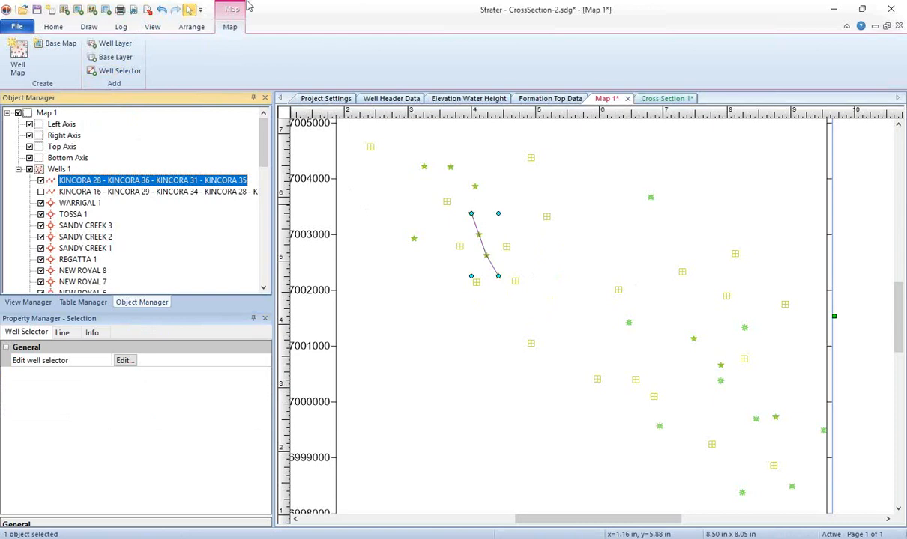
click(50, 28)
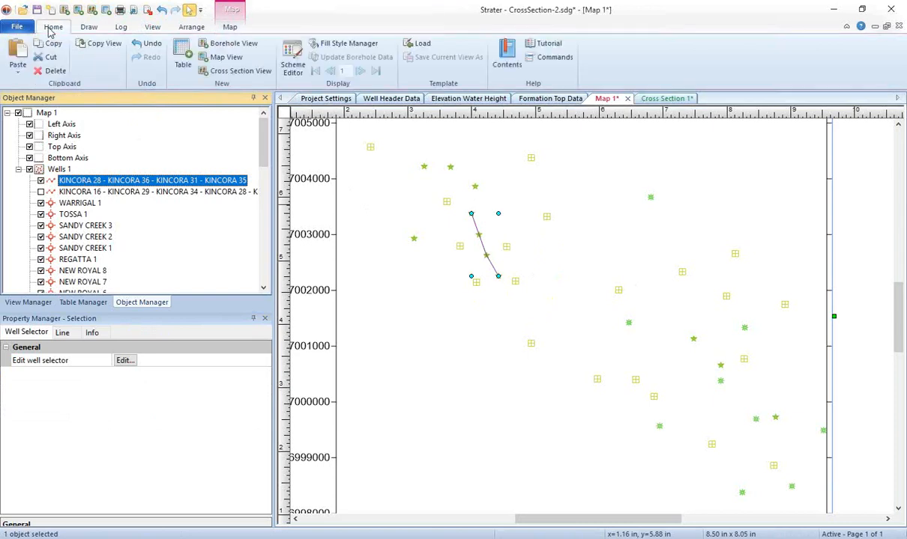
click(246, 75)
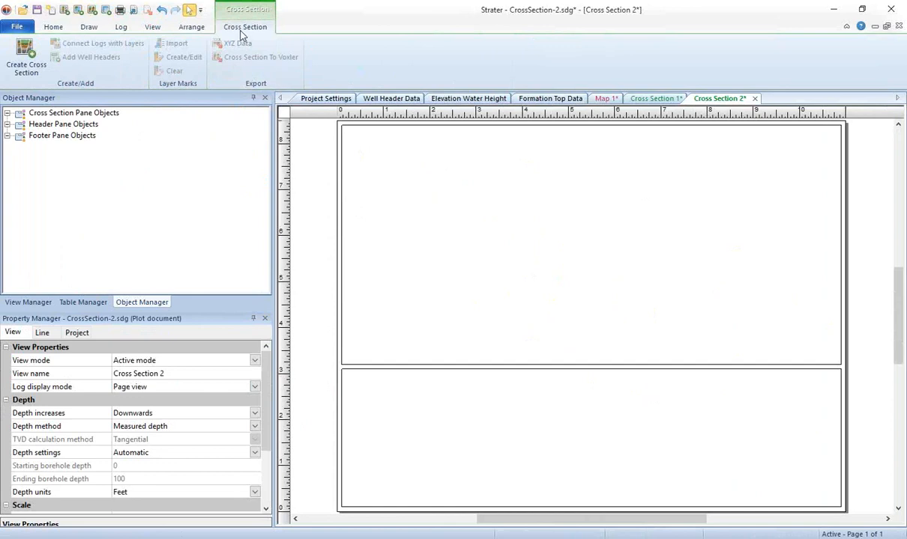
click(30, 75)
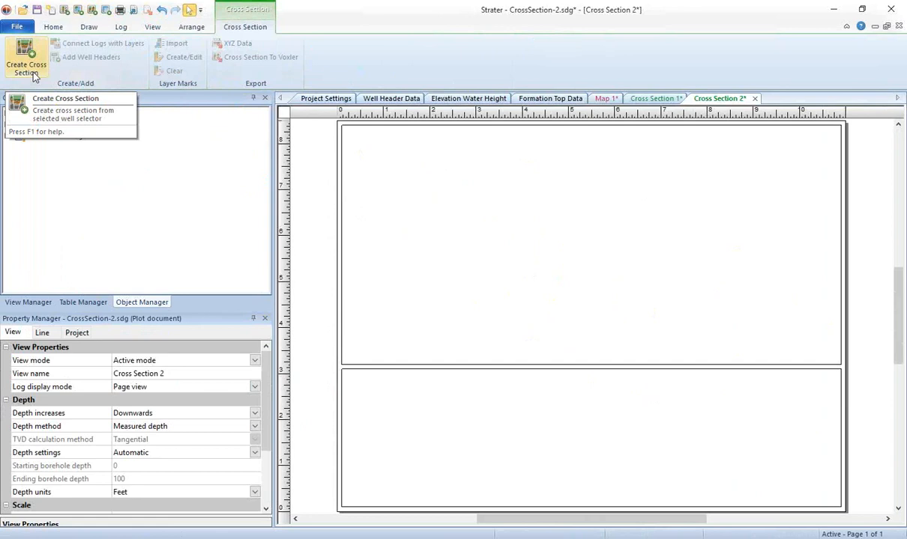
click(34, 75)
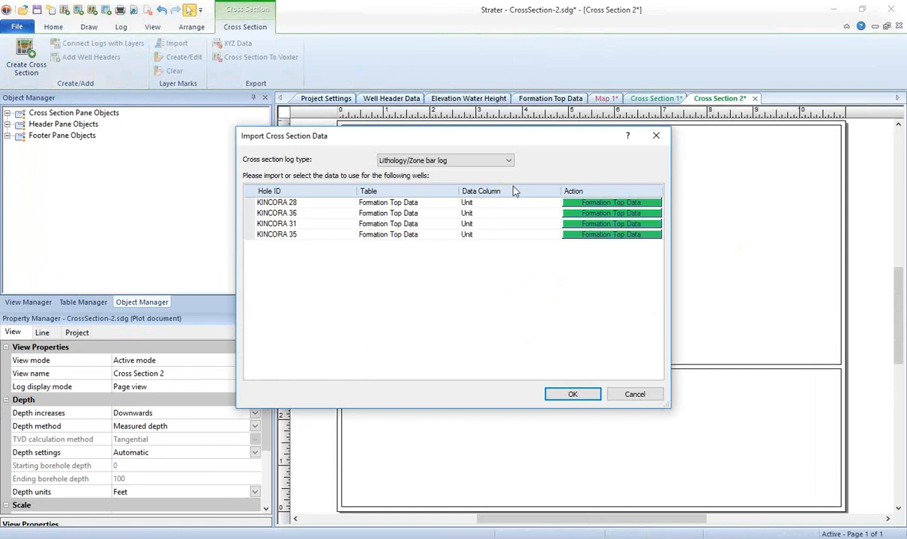
click(574, 395)
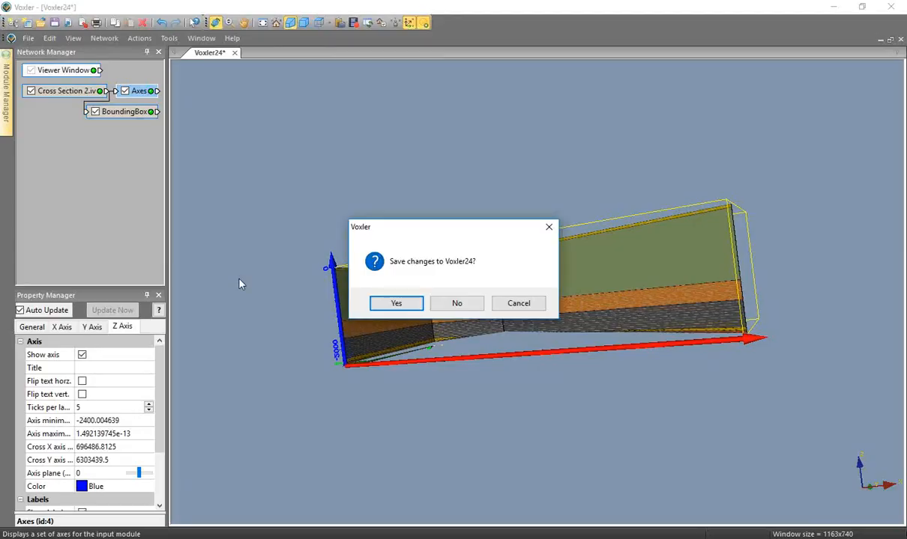
Step: Discard the Voxler24 changes in Voxler and export Strater's Cross Section 2 to Voxler at 96 pixels per inch, without saving an IV copy
click(455, 303)
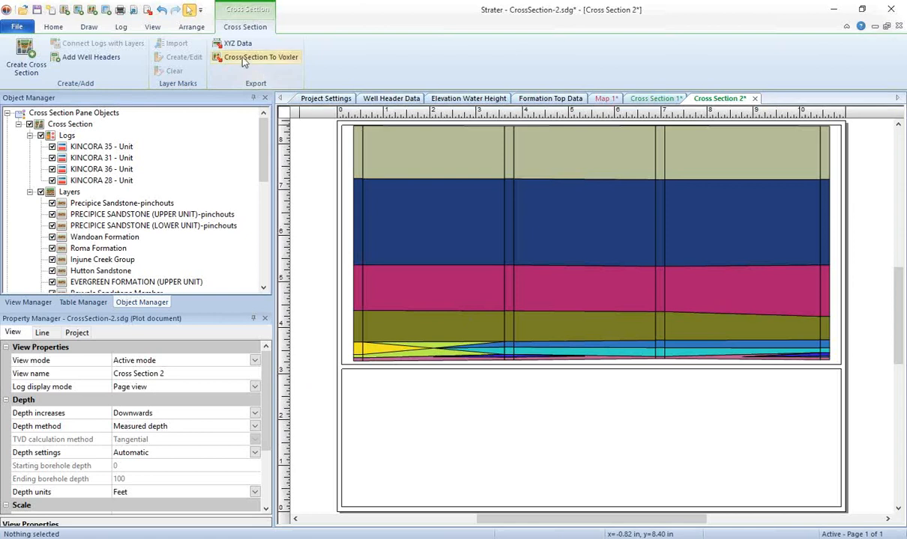
click(291, 64)
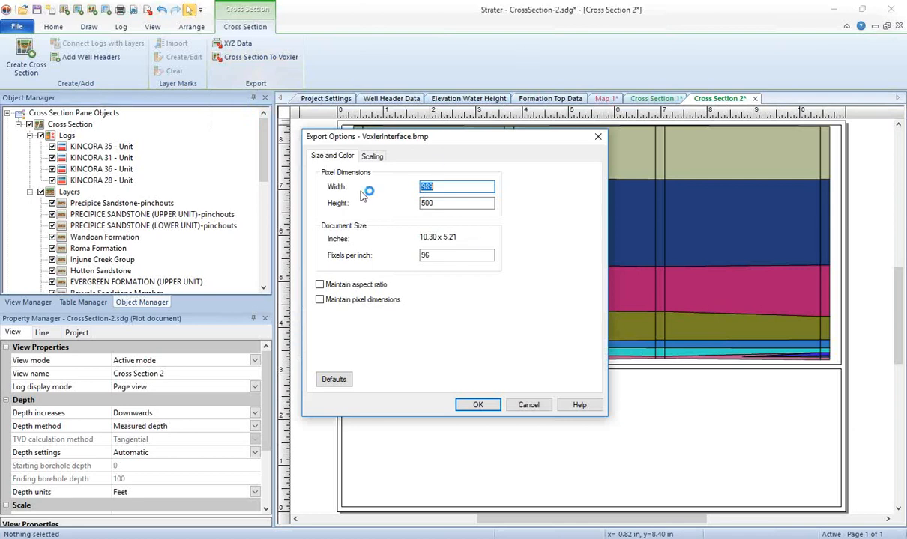
click(375, 158)
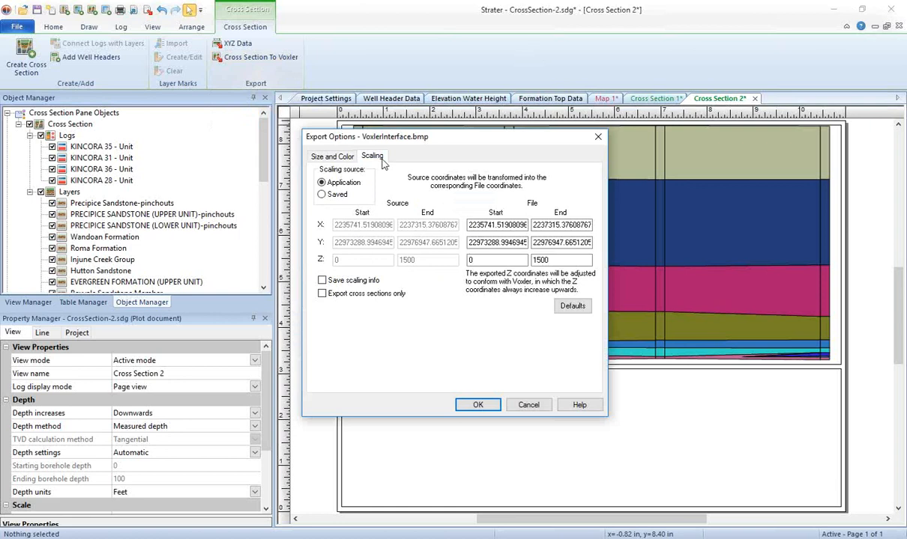
click(545, 260)
click(478, 405)
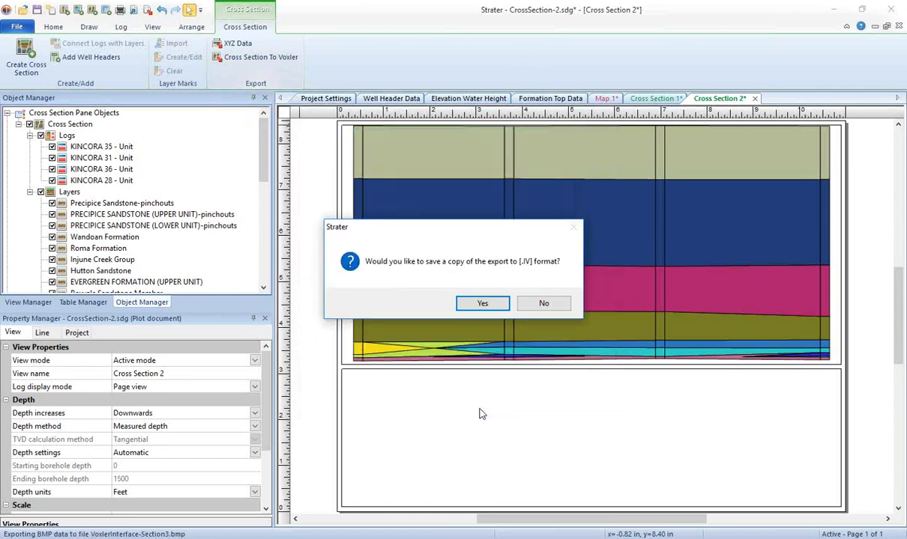
click(546, 304)
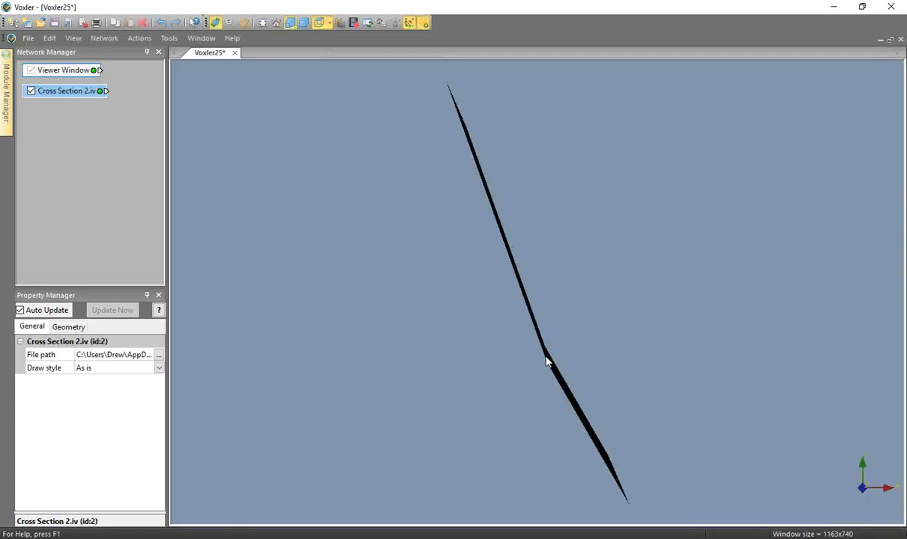
Step: Examine the exported cross section in Voxler from several angles and switch back to Strater
drag(546, 362, 659, 130)
drag(617, 367, 330, 335)
drag(483, 378, 356, 192)
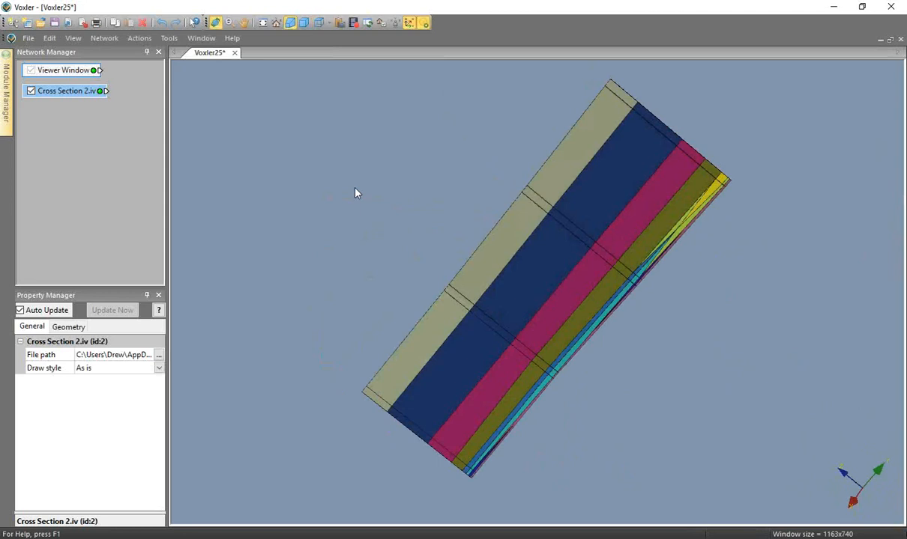
drag(700, 248, 722, 322)
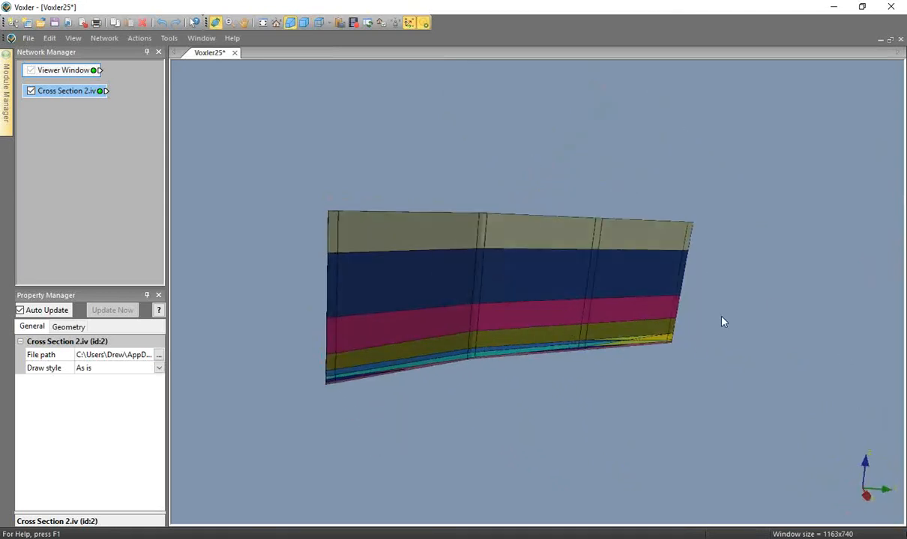
drag(727, 245, 691, 243)
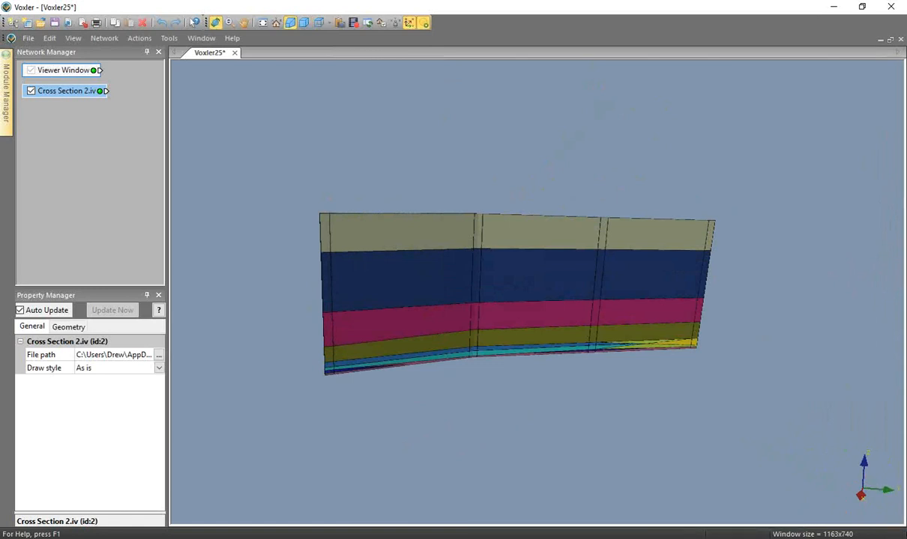
key(alt+Tab)
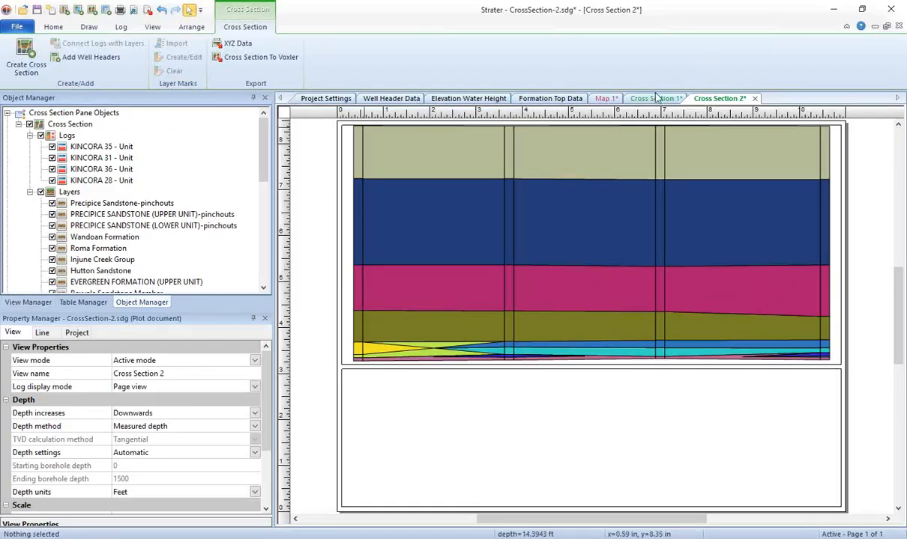
Step: Add a well selector line on Map 1 from KINCORA 15 to KINCORA 17
click(605, 98)
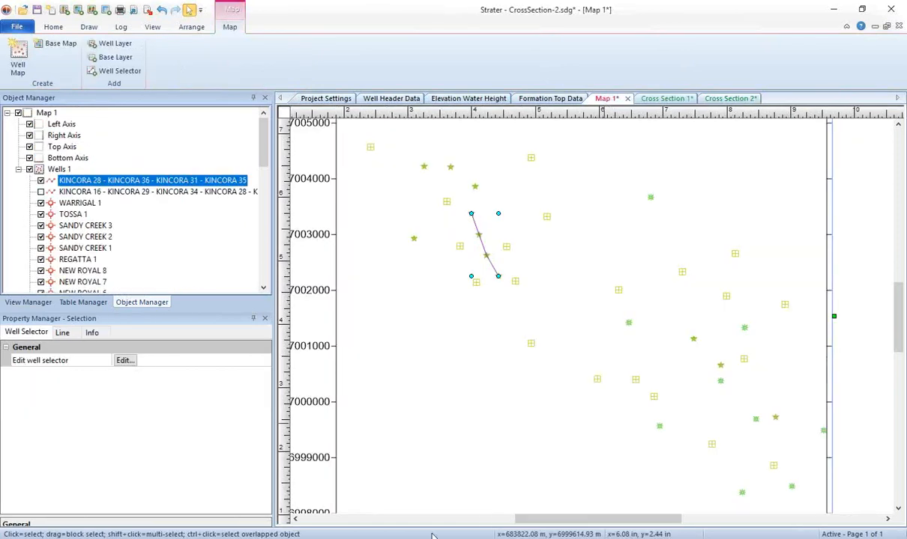
click(114, 71)
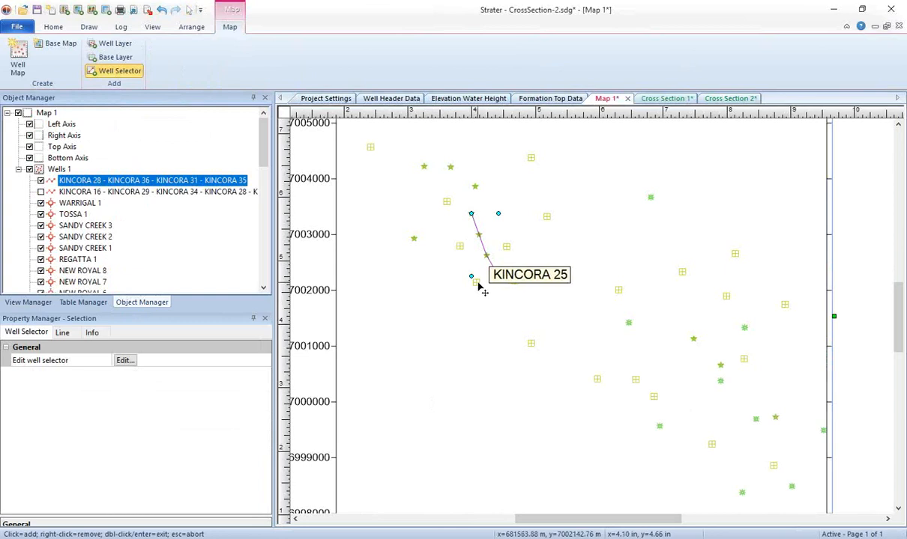
click(463, 248)
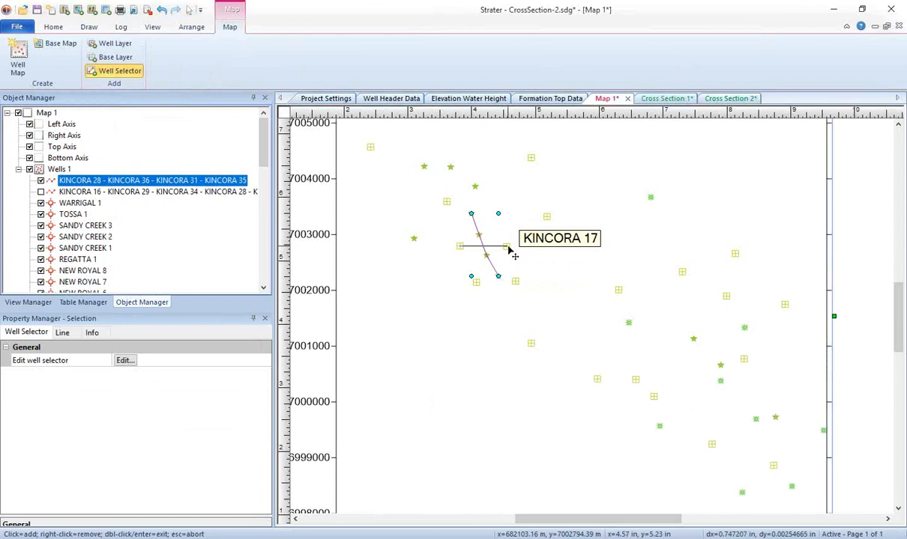
double_click(507, 250)
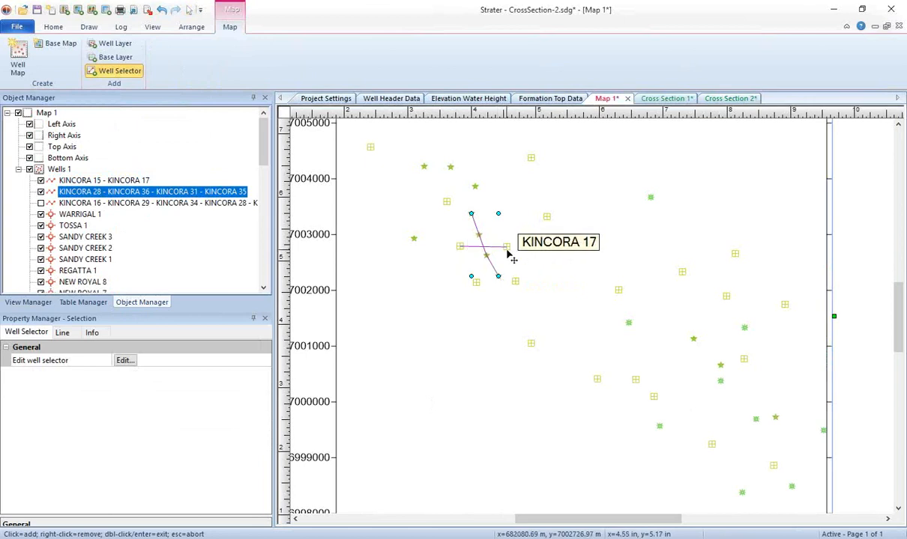
Step: Create a lithology/zone bar cross section of the KINCORA 15–17 line in a new cross section view, using the Formation Top Data table's Unit column
click(121, 178)
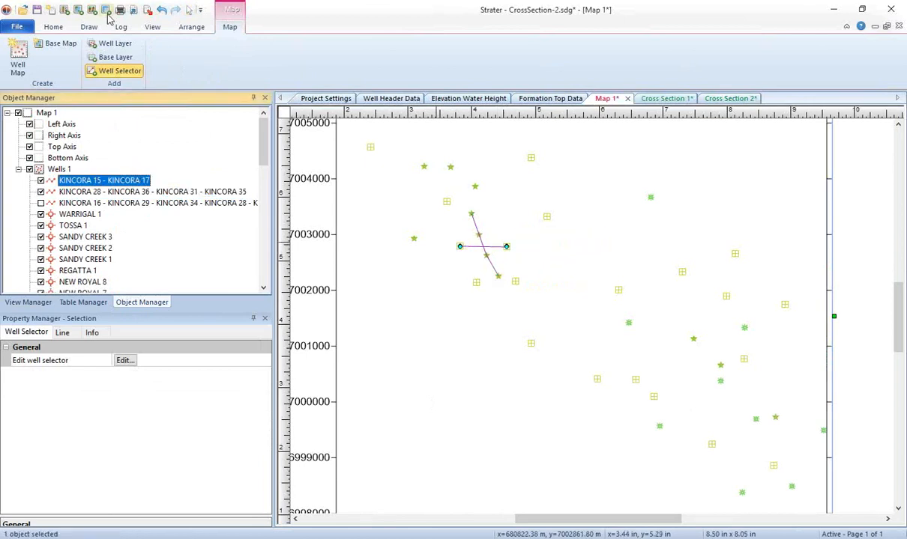
click(54, 27)
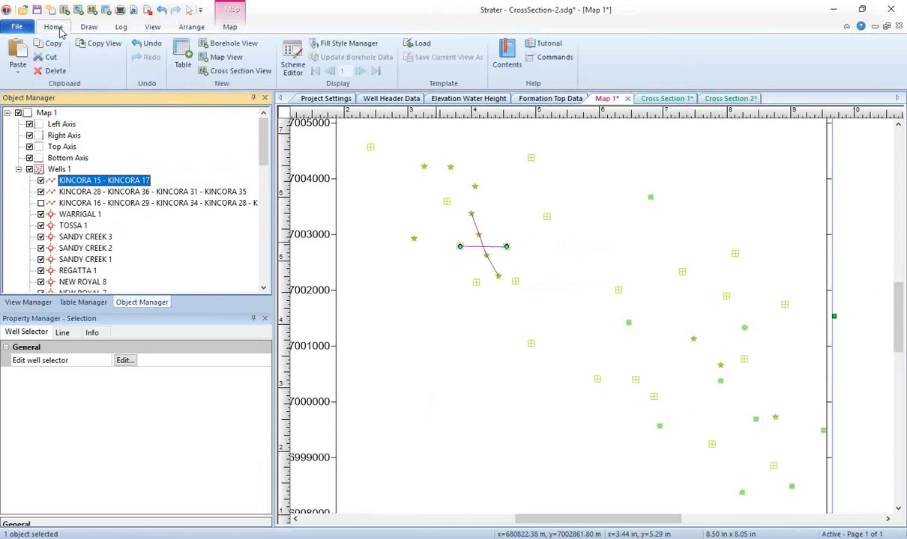
click(237, 78)
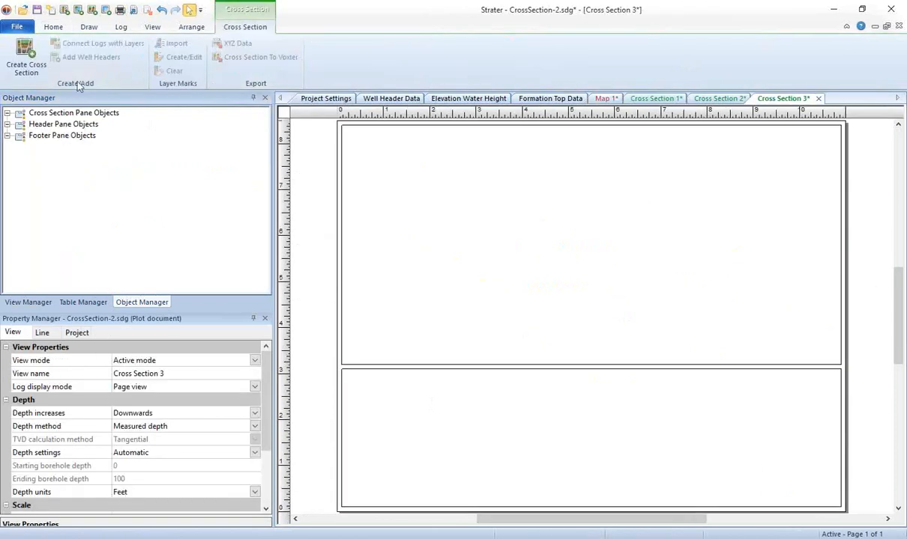
click(24, 54)
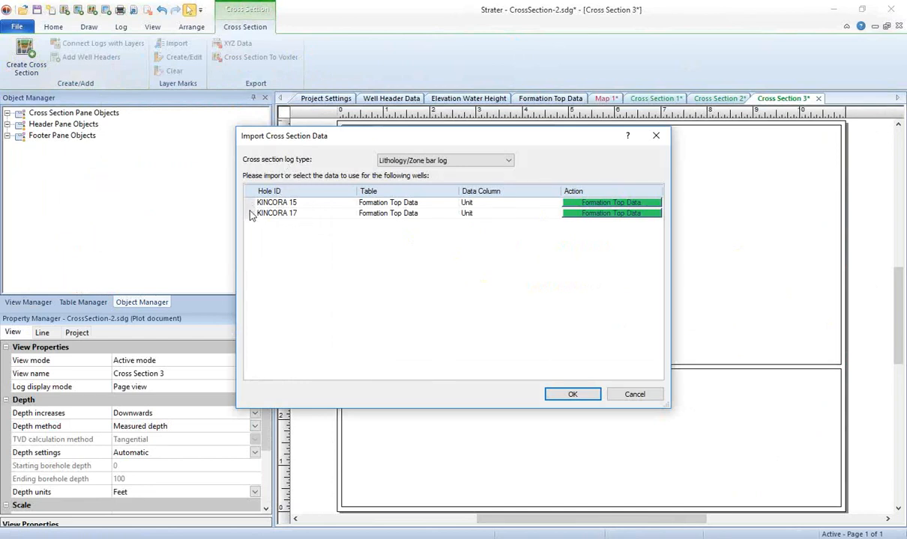
click(571, 394)
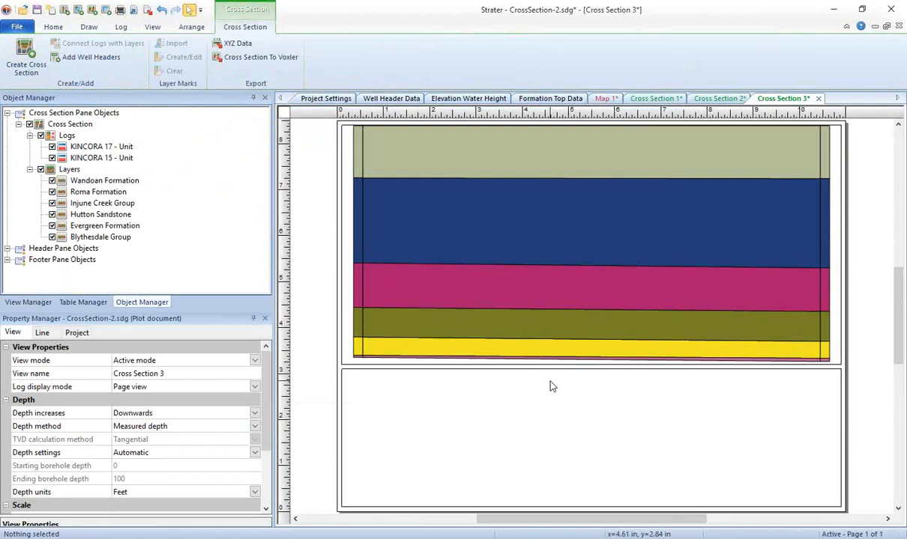
Step: Export Cross Section 3 to Voxler at 96 pixels per inch with application scaling, without saving an IV copy
click(284, 64)
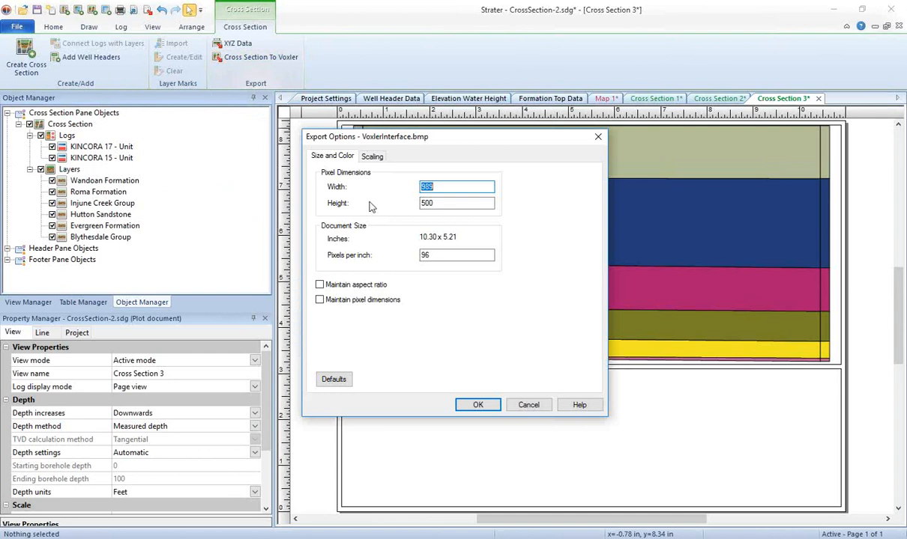
click(374, 157)
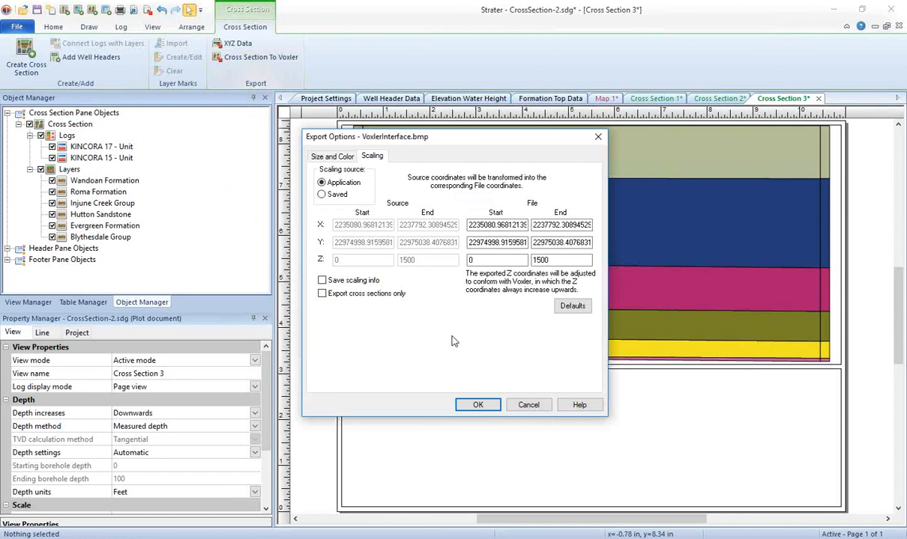
click(480, 405)
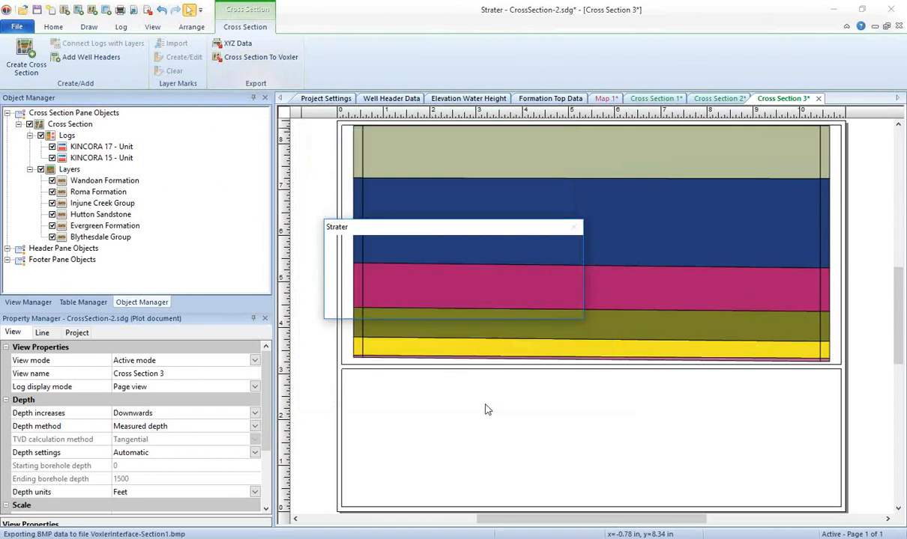
click(544, 304)
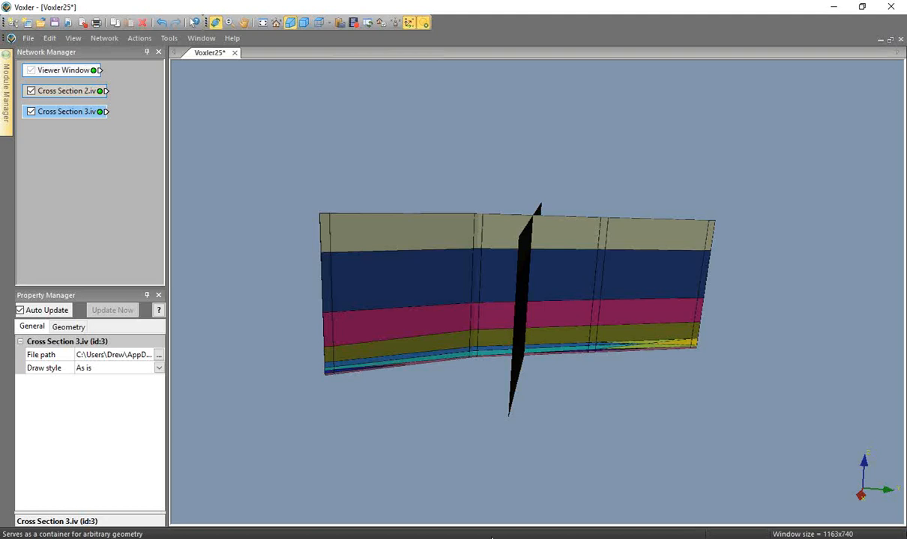
Step: Examine the two crossing sections in Voxler from several angles and switch back to Strater
drag(571, 321, 741, 306)
drag(520, 338, 736, 339)
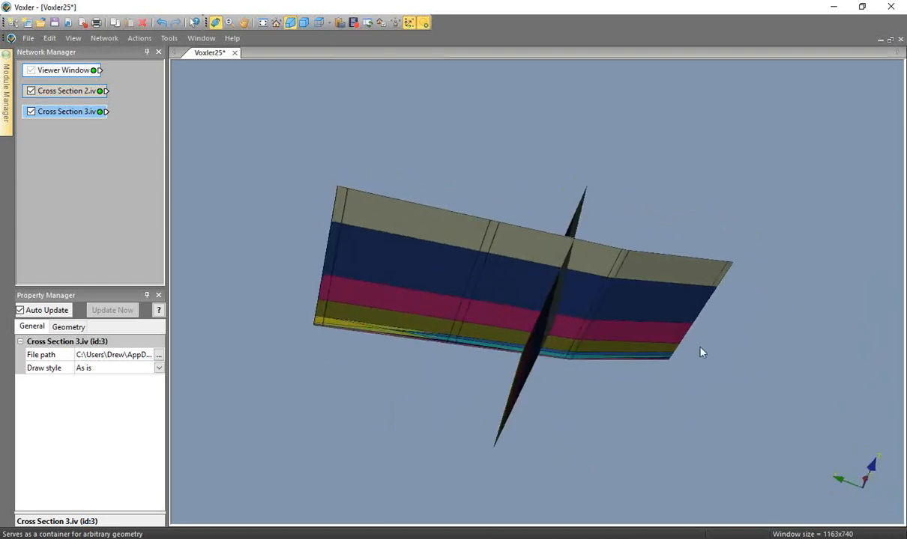
drag(599, 348, 429, 373)
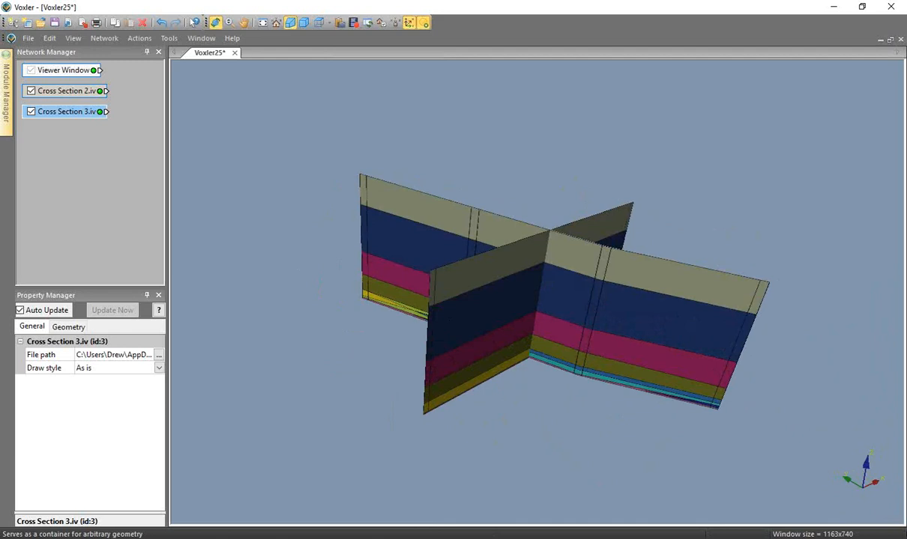
key(alt+Tab)
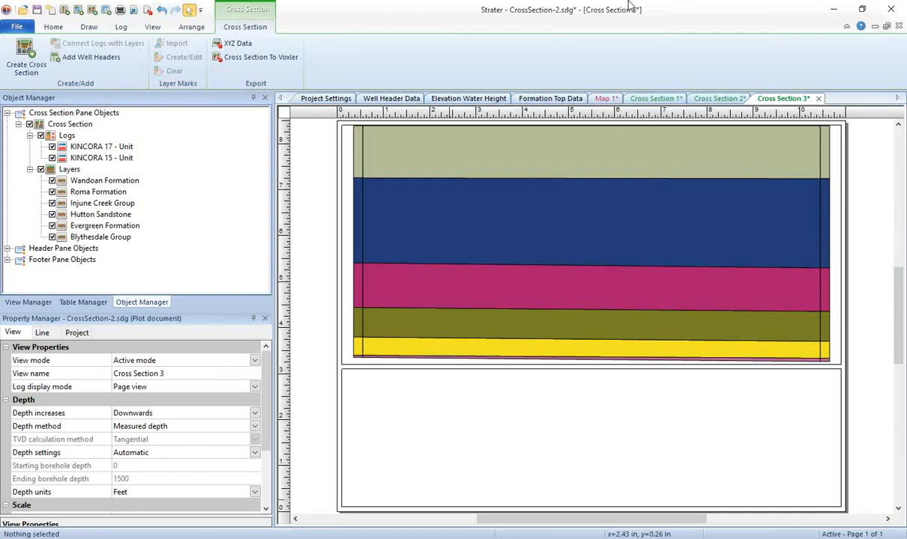
Step: Add a well selector line on Map 1 from KINCORA 25 to KINCORA 17 and leave the Well Selector tool
click(607, 99)
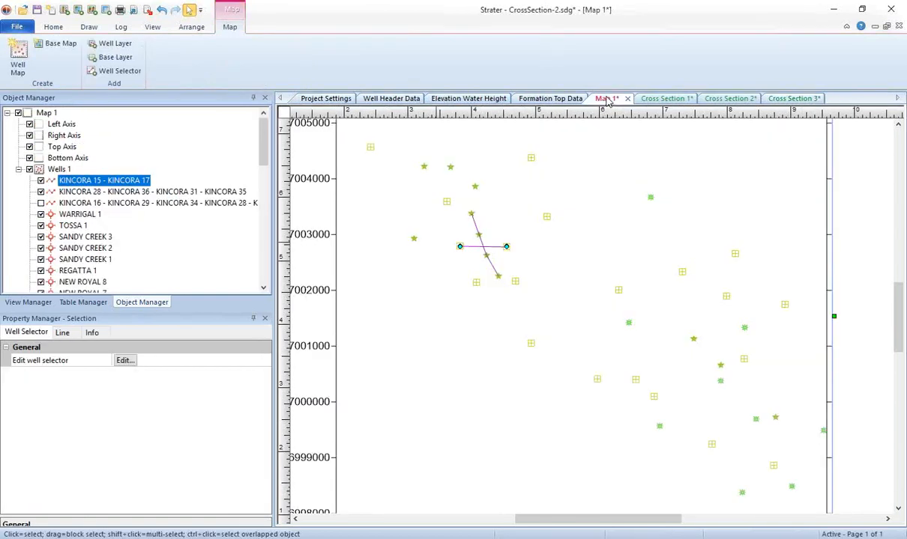
click(136, 74)
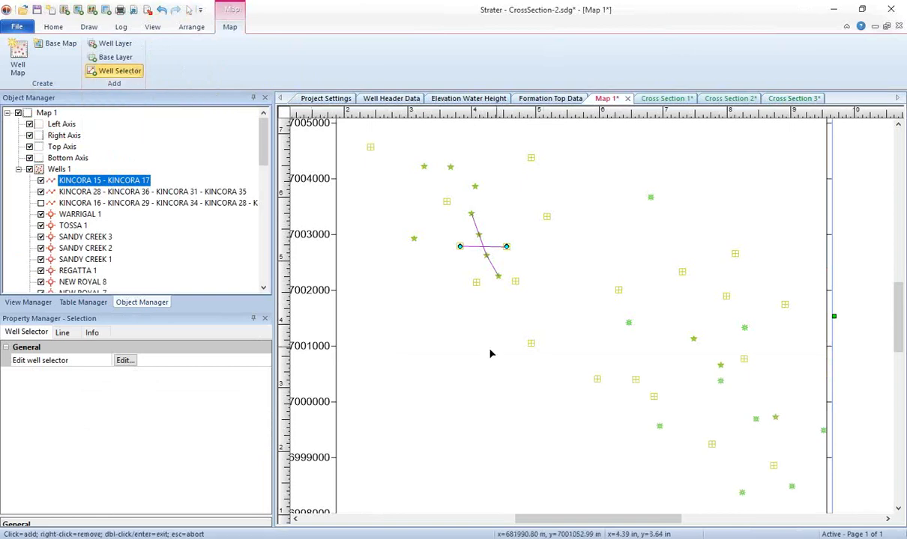
click(478, 284)
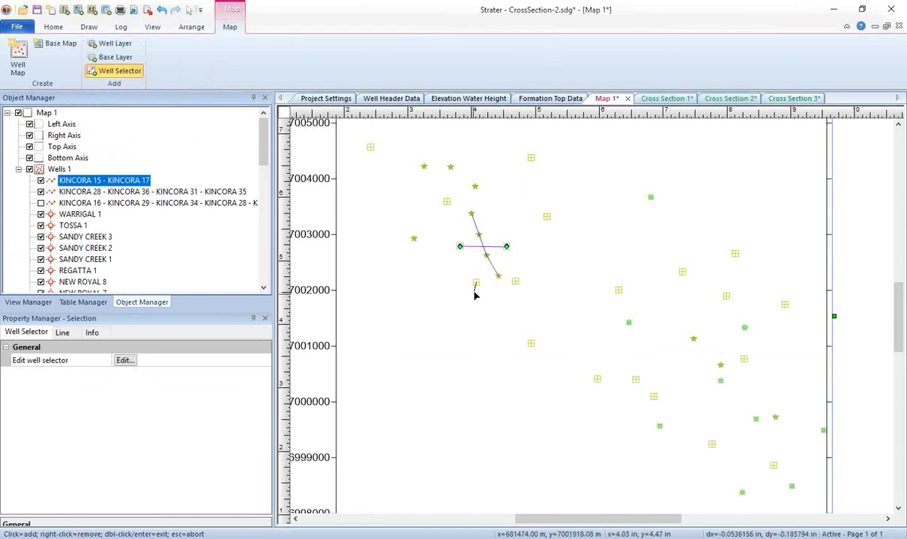
double_click(506, 247)
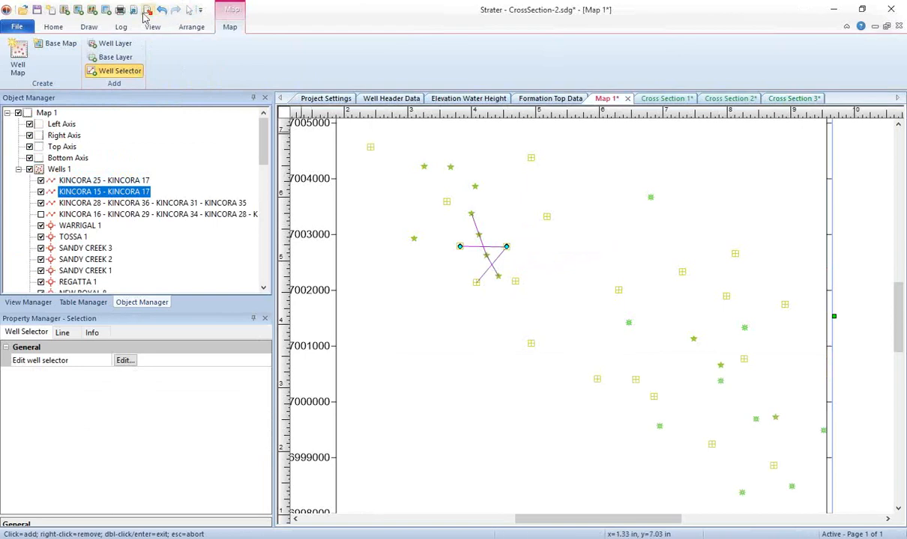
click(189, 10)
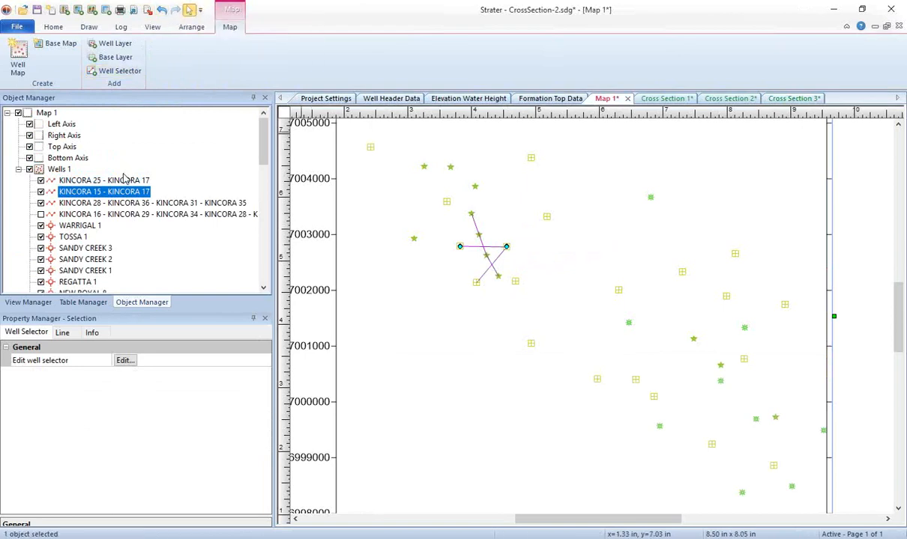
Step: Create a lithology/zone bar cross section of the KINCORA 25–17 line in a new cross section view, using the Formation Top Data table's Unit column
click(66, 180)
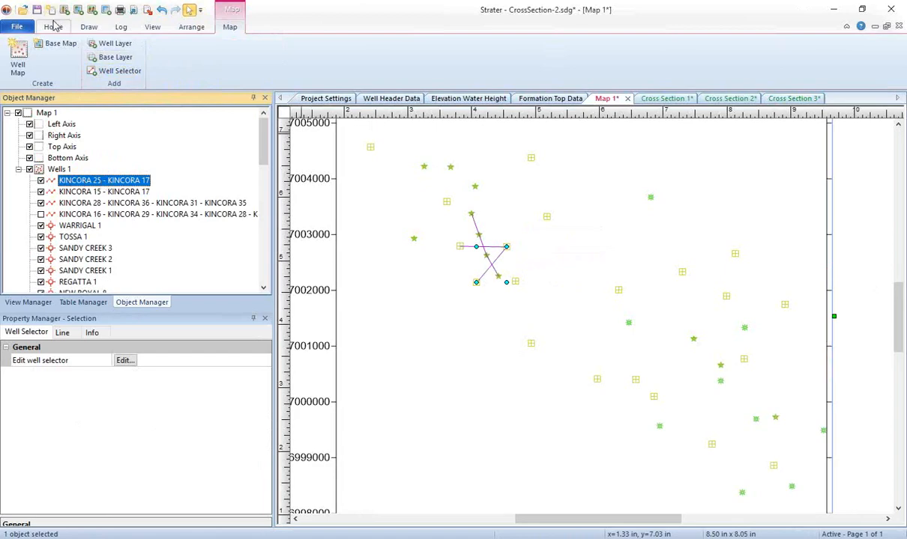
click(54, 26)
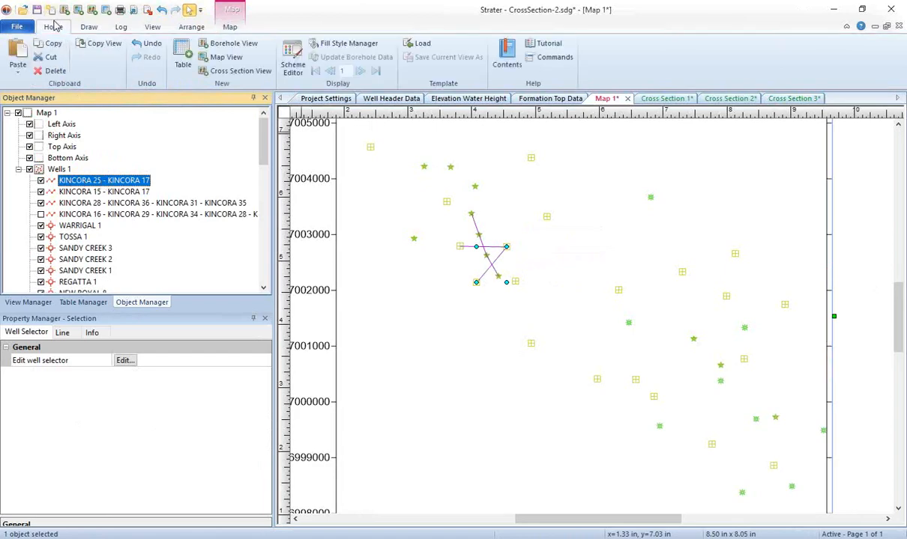
click(238, 70)
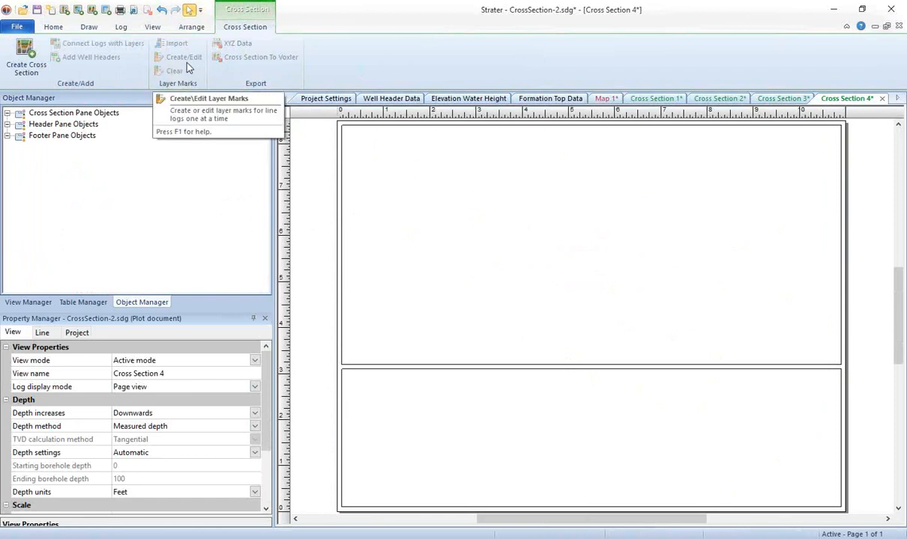
click(29, 66)
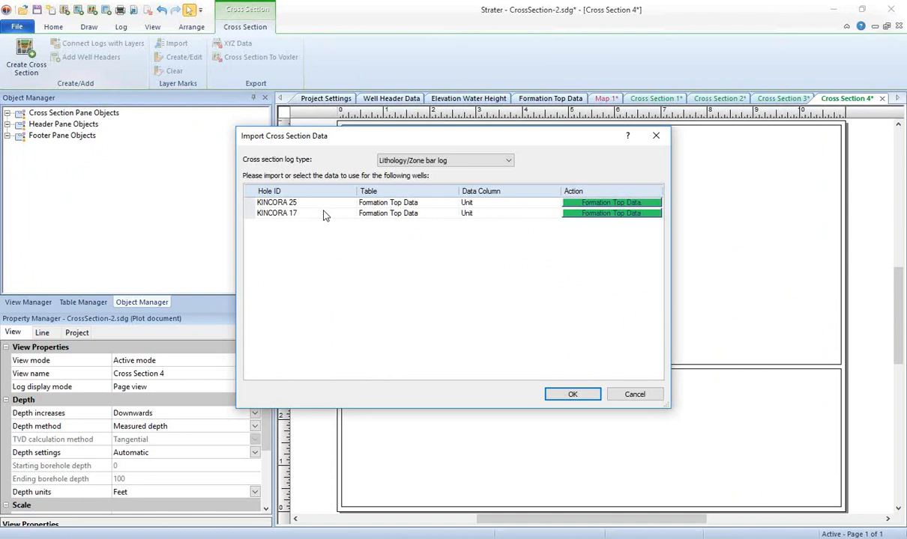
click(588, 401)
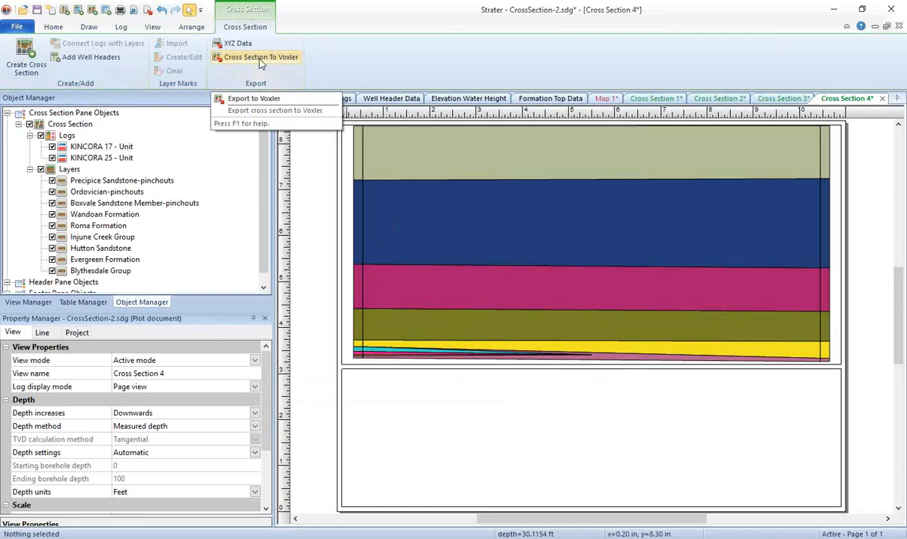
Step: Export Cross Section 4 to Voxler at 96 pixels per inch with application scaling, without saving an IV copy
click(285, 61)
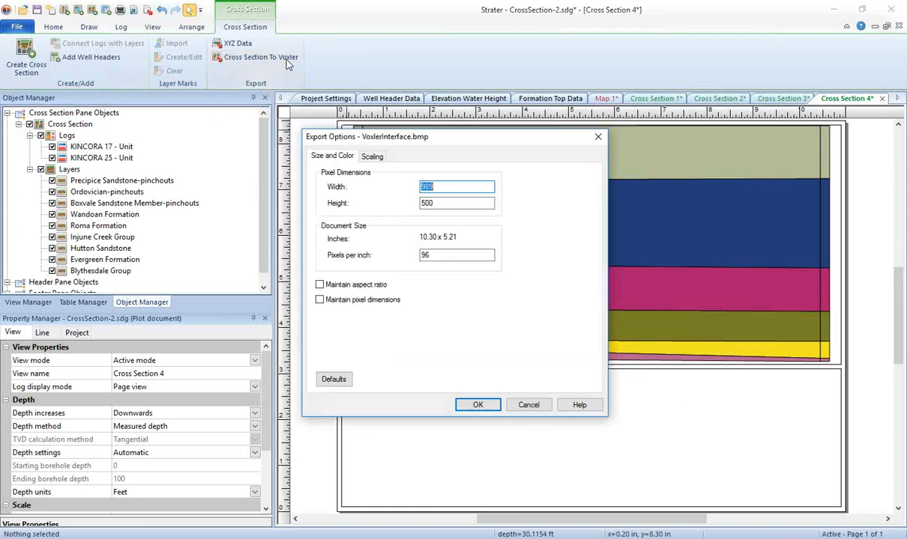
click(375, 161)
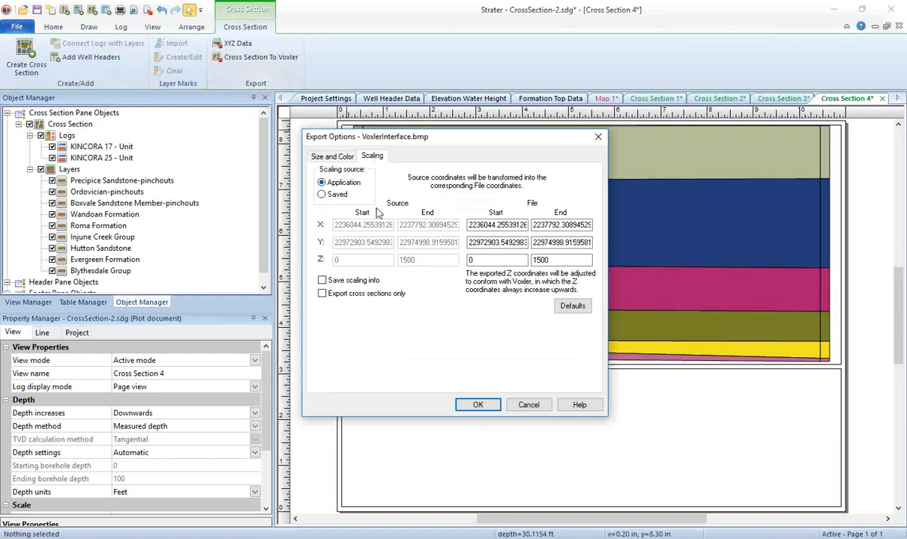
click(478, 405)
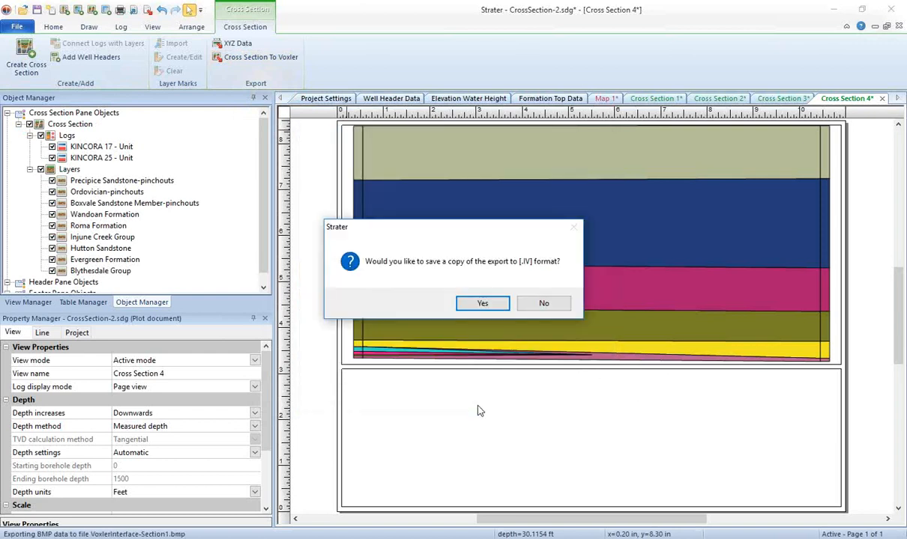
click(552, 302)
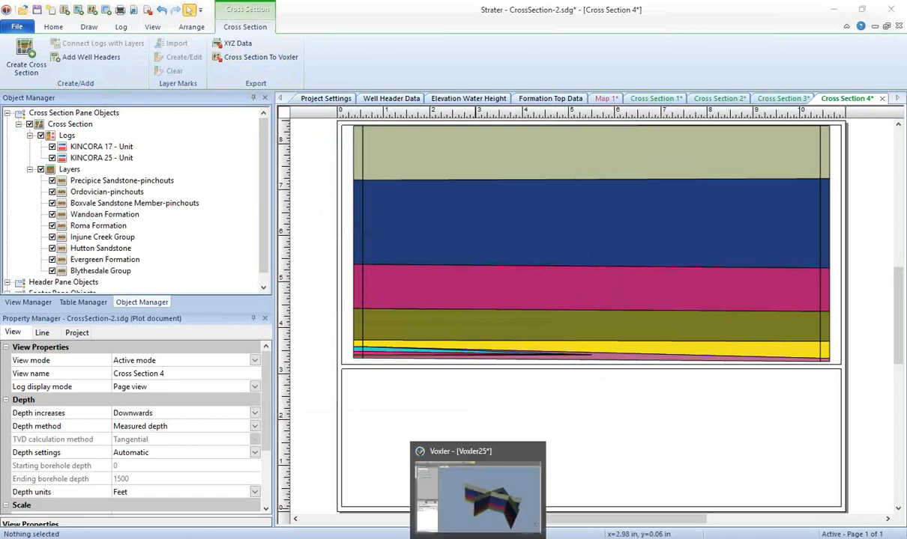
Step: Switch to Voxler and add an Axes graphics output to the Cross Section 2.iv module
click(478, 537)
drag(532, 468, 611, 334)
drag(525, 371, 632, 372)
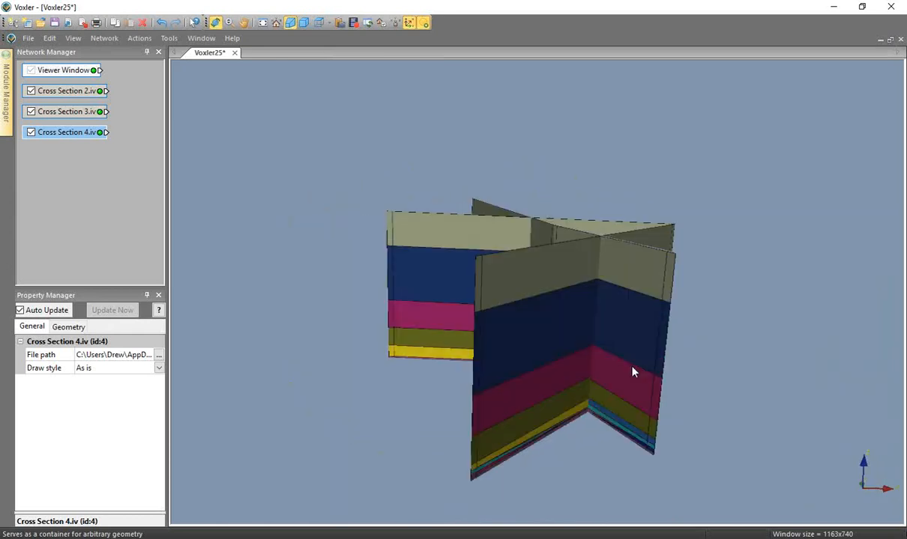
right_click(82, 95)
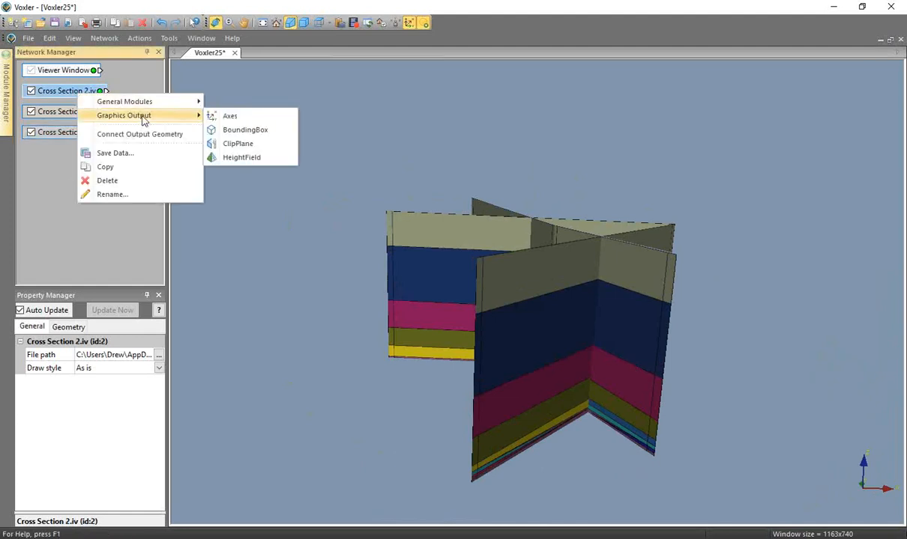
mouse_move(199, 117)
click(271, 118)
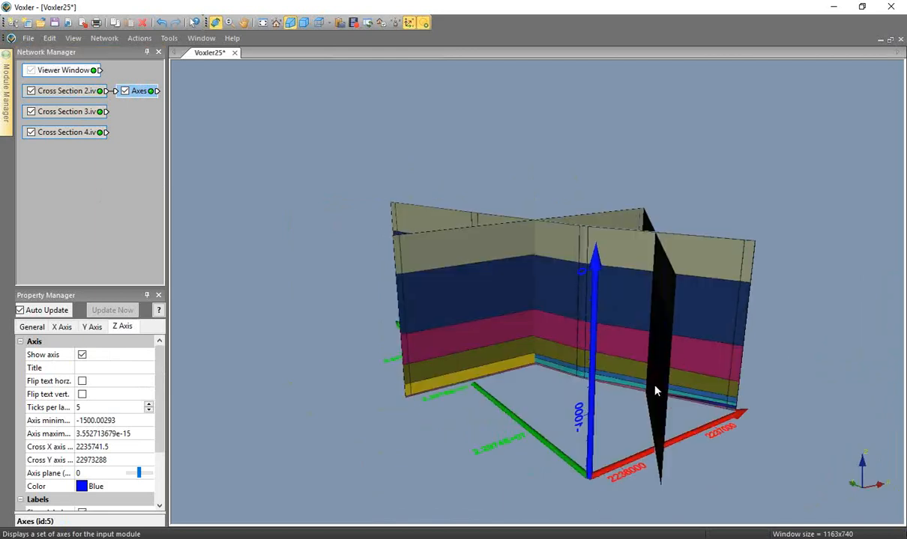
Step: Switch to Strater and review the properties of the cross section, its Logs group and its Layers group in Cross Section 4
key(alt+Tab)
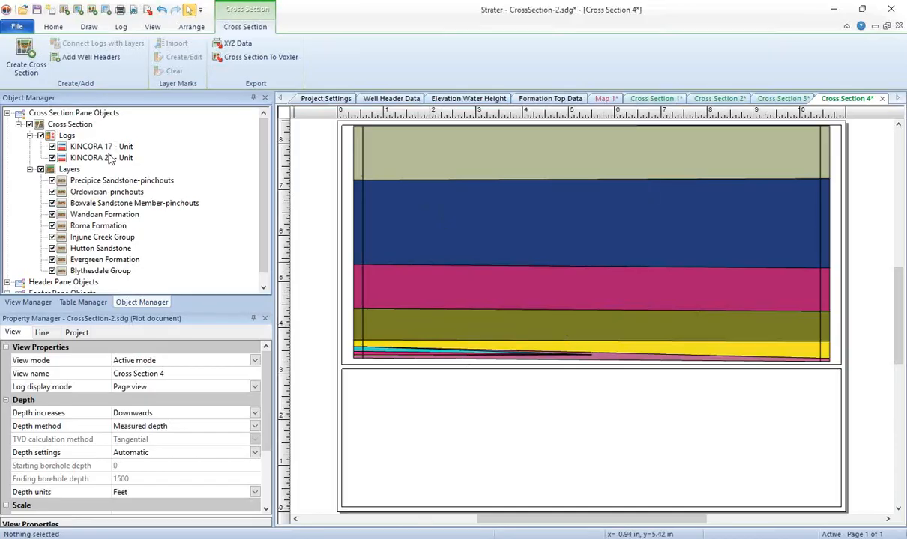
click(75, 125)
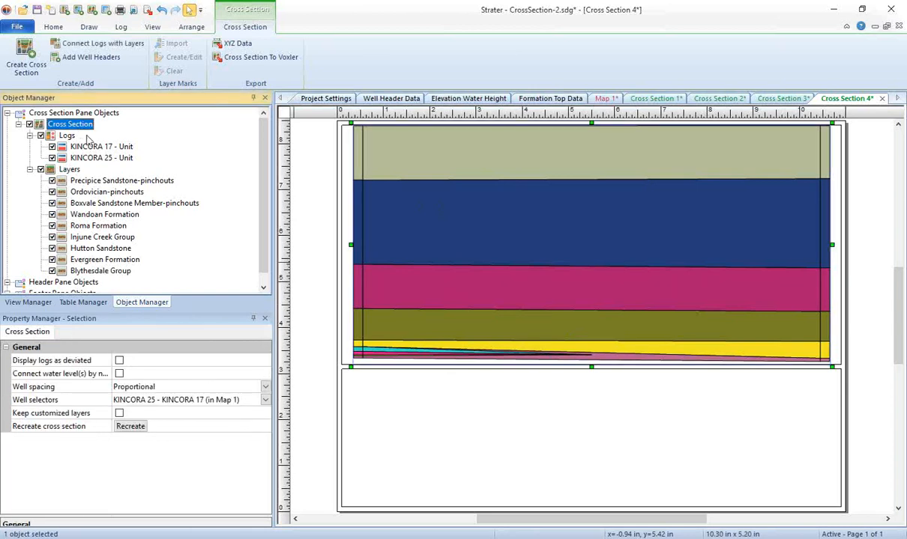
click(68, 137)
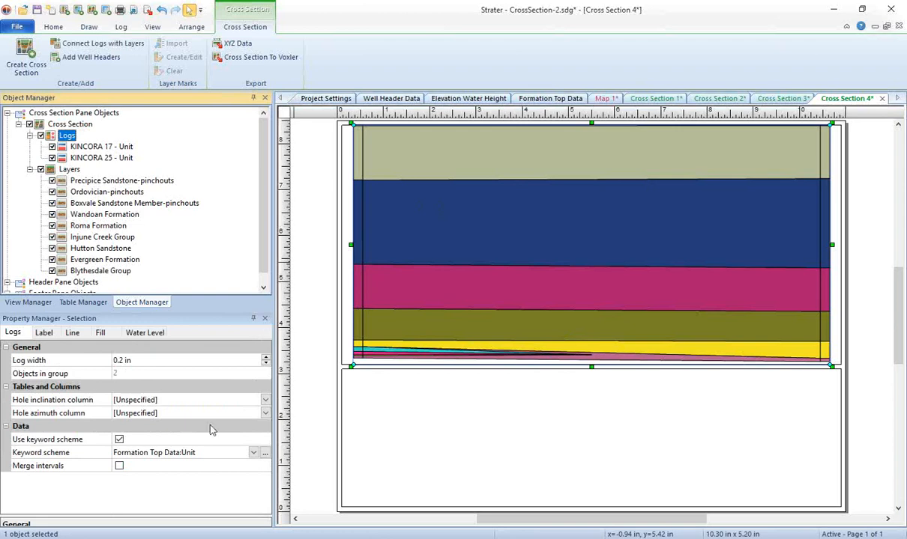
click(69, 170)
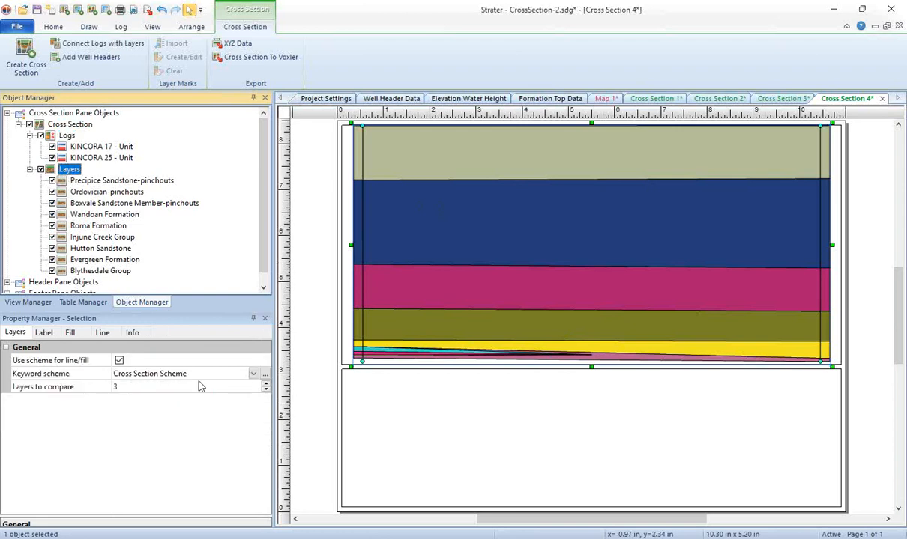
Step: Review the Cross Section Scheme's keyword properties from ADAVALE GROUP EQUIVALENT to BLYTHESDALE FORMATION and close the Scheme Editor
click(266, 379)
drag(405, 126, 327, 107)
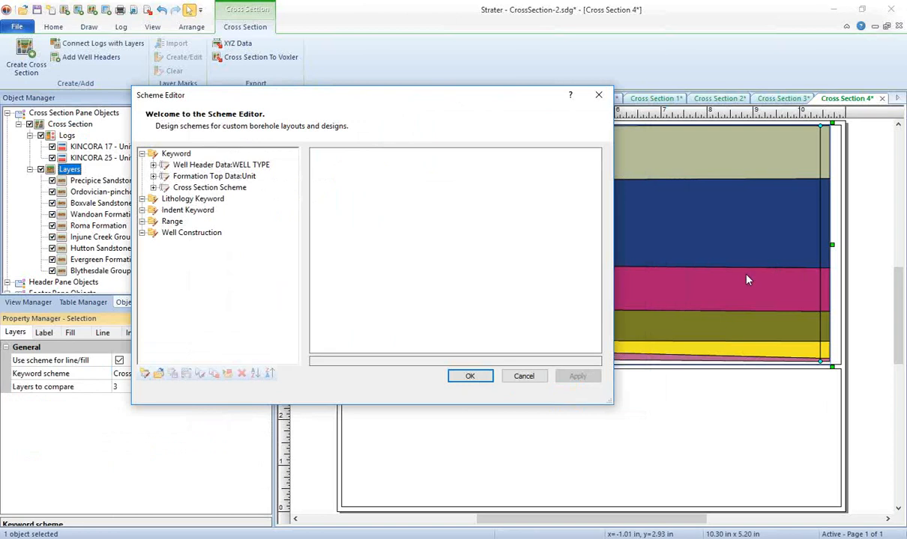
click(154, 187)
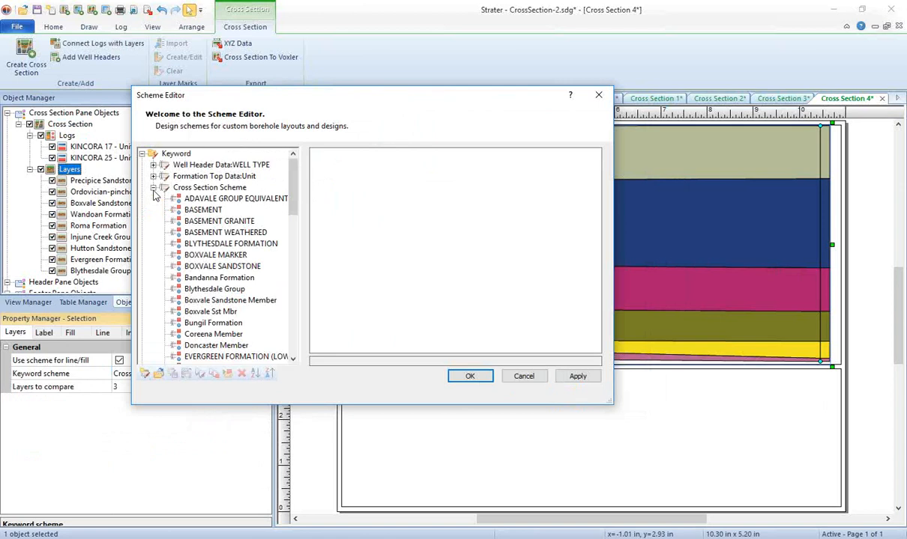
click(198, 199)
click(201, 210)
click(203, 221)
click(208, 233)
click(221, 245)
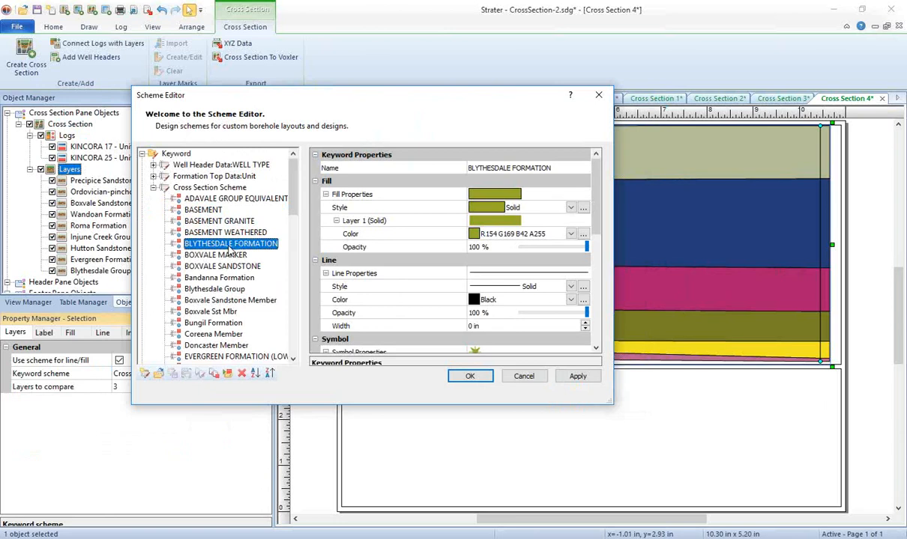
click(598, 97)
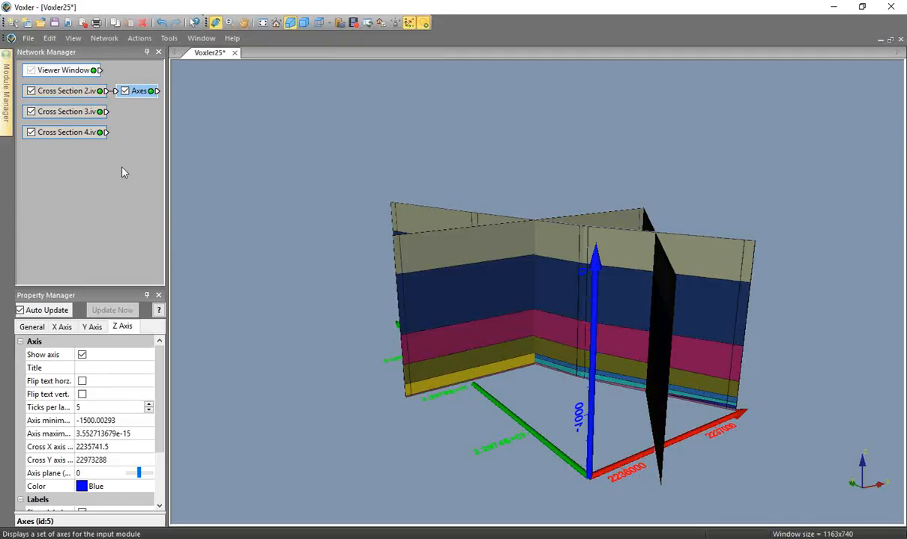
Step: In Voxler, close the Voxler25 project without saving and open the recent file Voxler - Conceptual Site Model.voxb
click(234, 53)
click(459, 304)
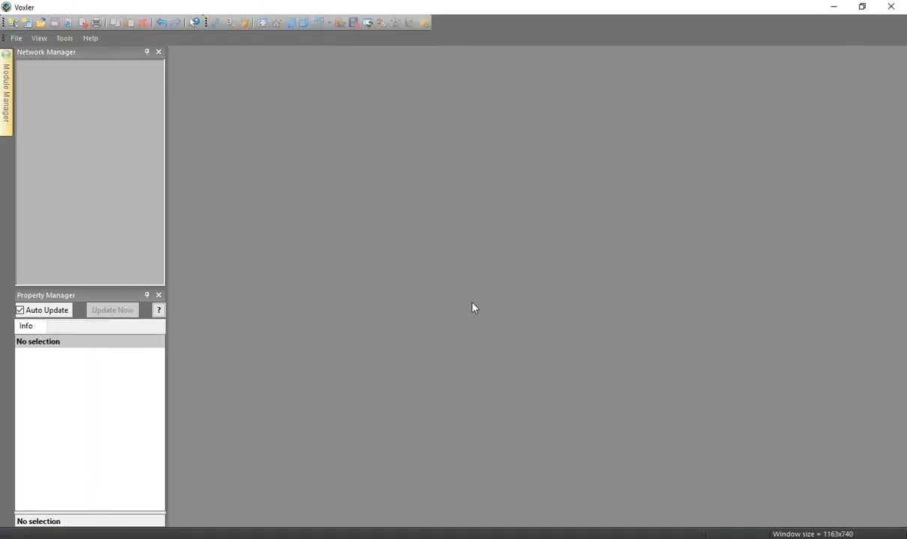
click(17, 38)
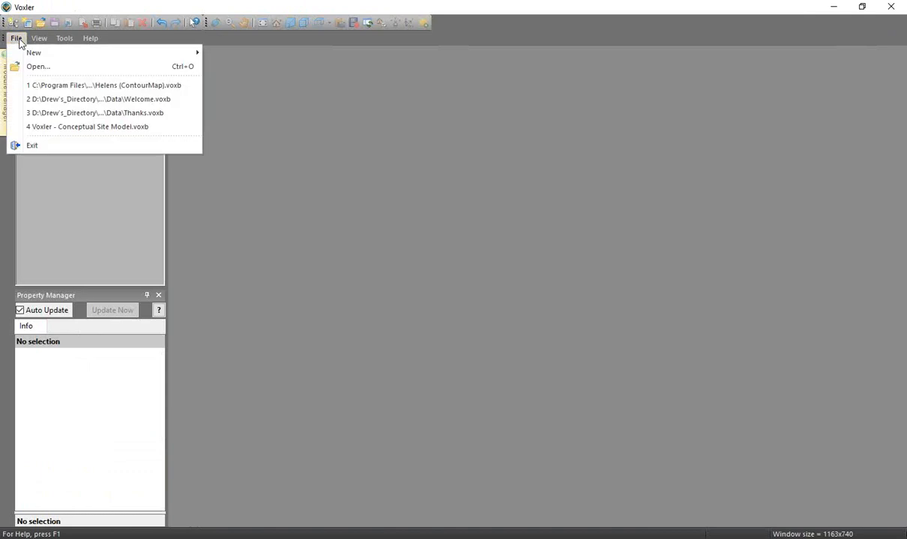
click(131, 127)
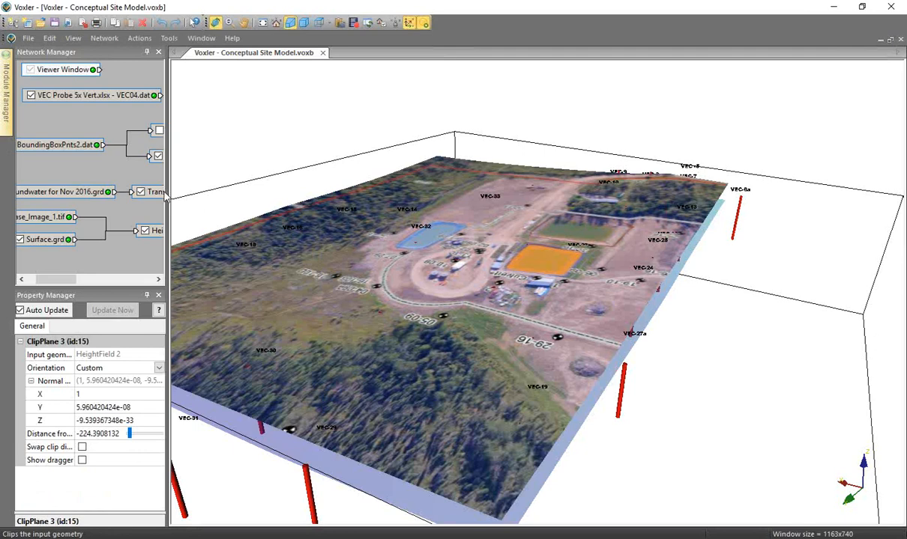
Step: Widen the module network area and set ClipPlane 3's distance from center to about 88.69
drag(163, 191, 306, 189)
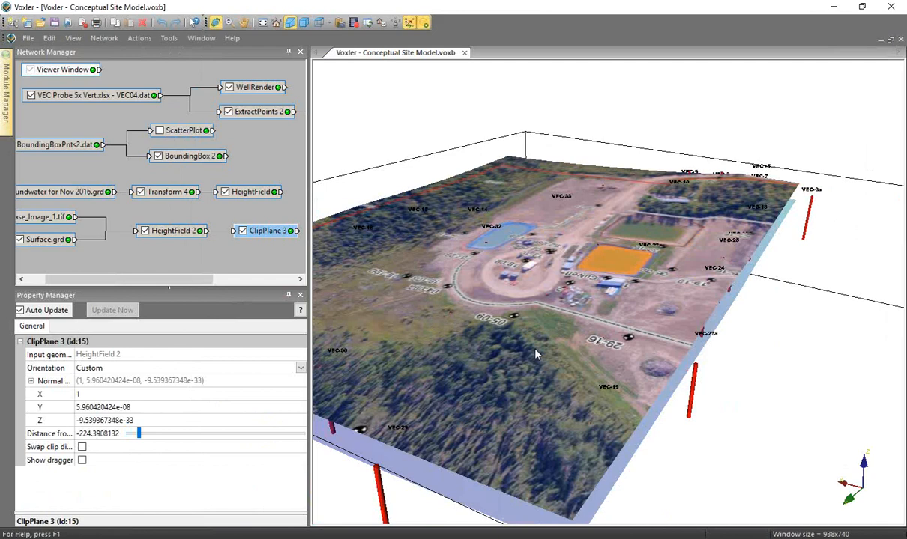
click(278, 235)
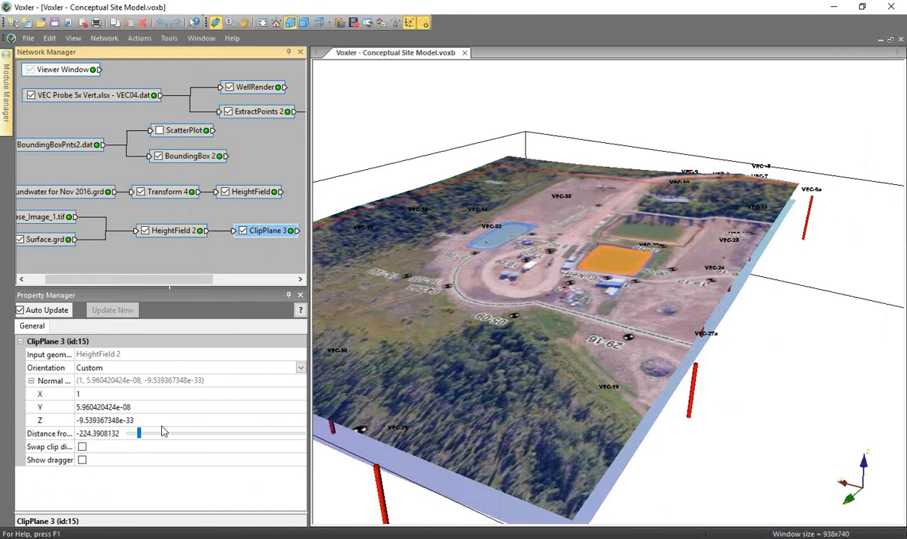
drag(139, 435, 245, 438)
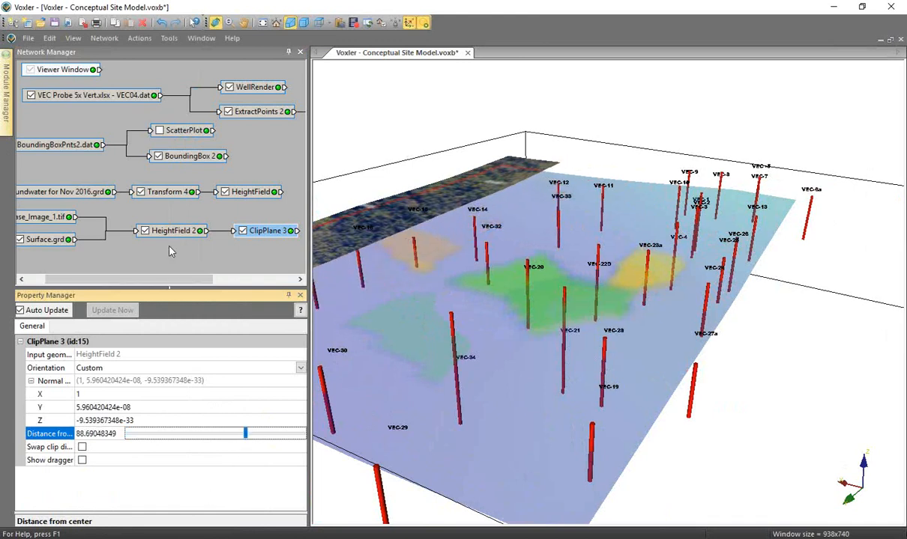
Step: Hide the groundwater HeightField, and turn the WellRender output off and back on
drag(179, 283, 151, 283)
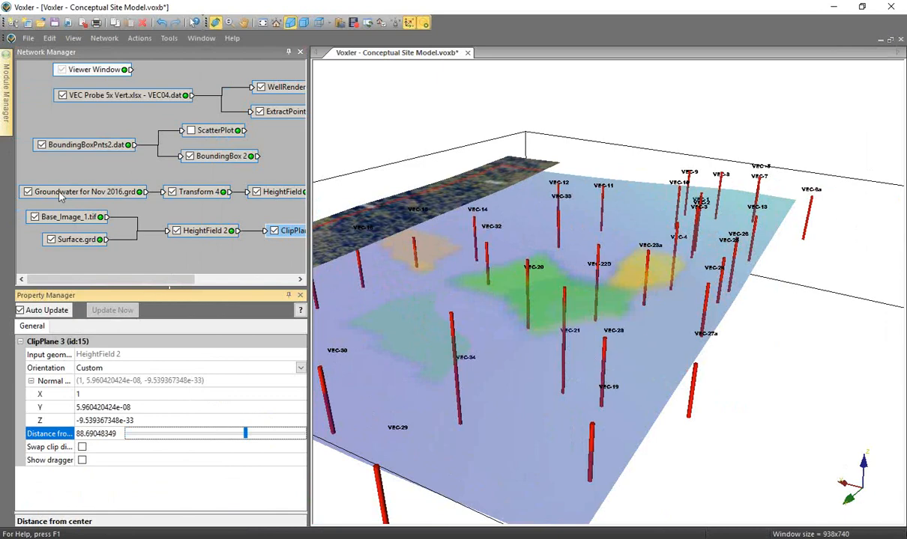
click(257, 192)
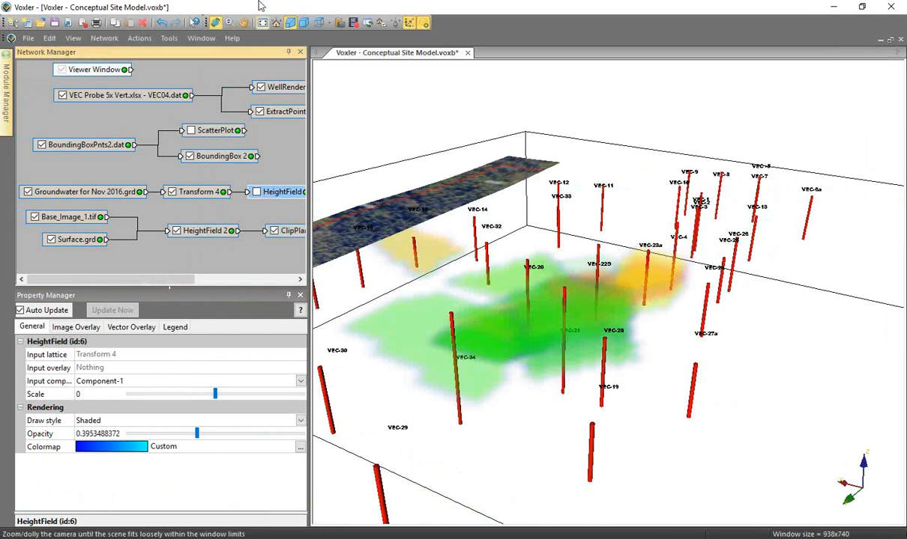
click(261, 88)
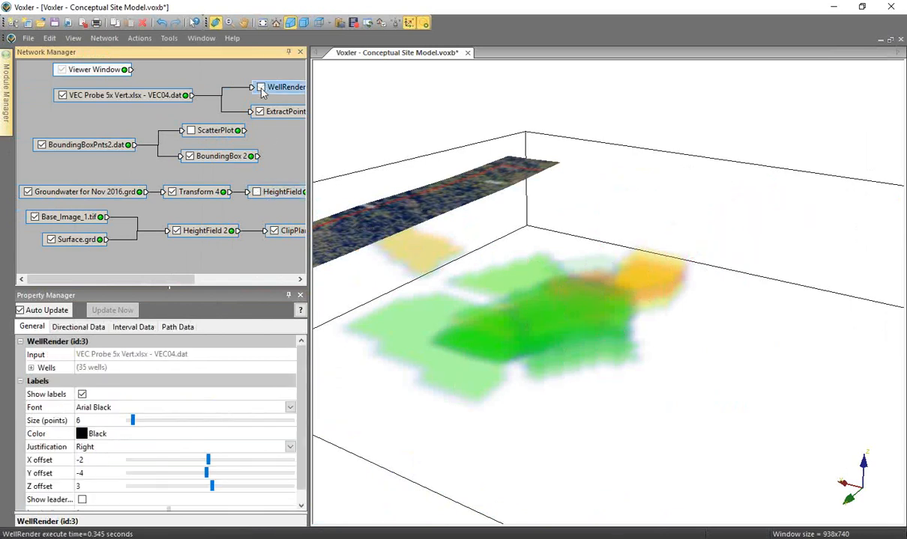
click(261, 87)
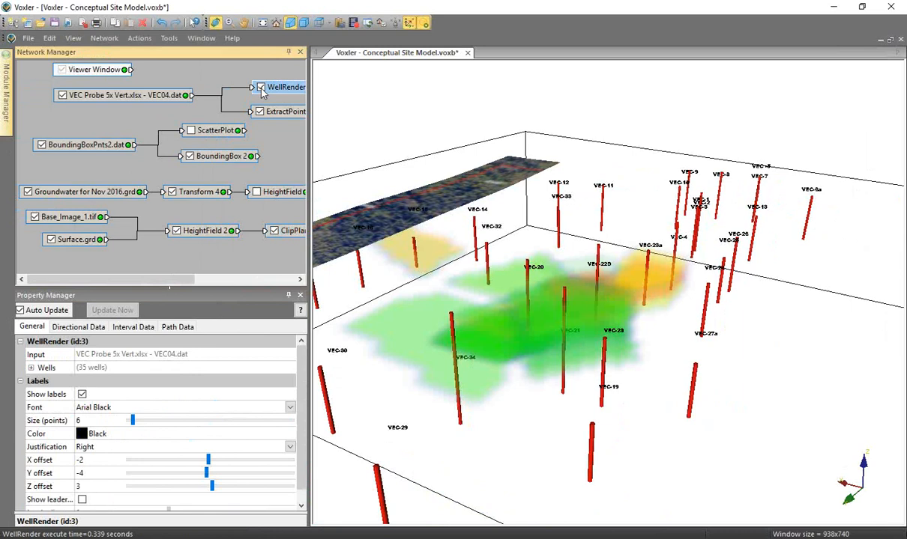
Step: Toggle the visibility of the VolRender module fed by the Gridder off and back on
drag(172, 279, 274, 279)
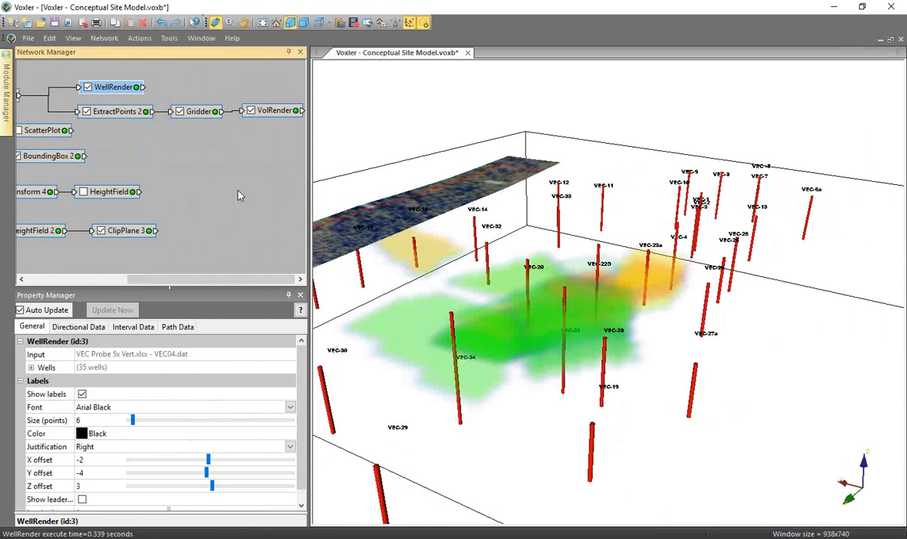
click(251, 112)
click(252, 112)
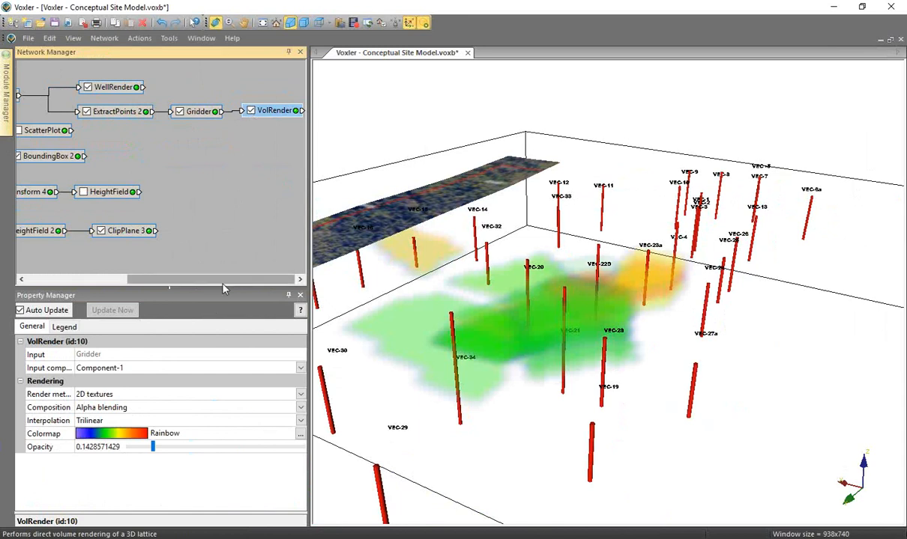
drag(224, 278, 167, 294)
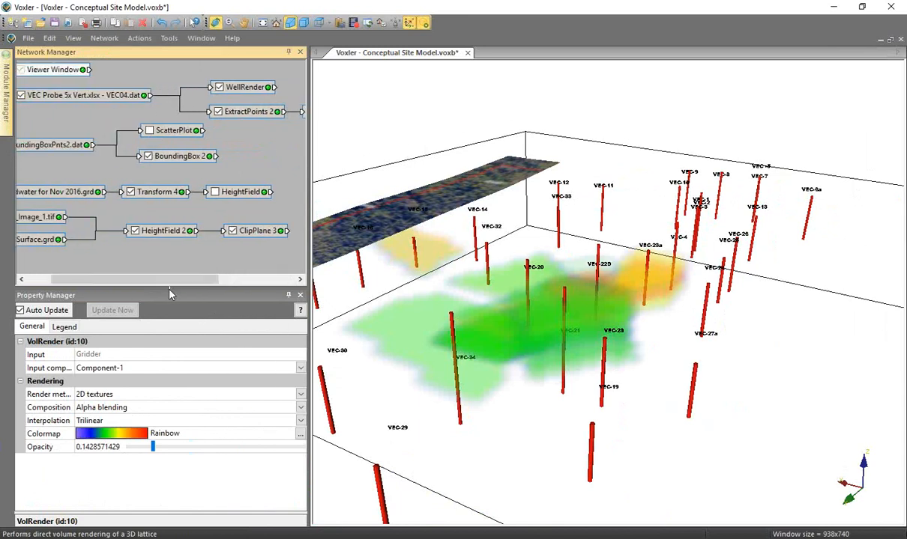
Step: Switch to Strater and open the recent project Cross-Section A to A' (Final).sdg without saving CrossSection-2.sdg
key(alt+Tab)
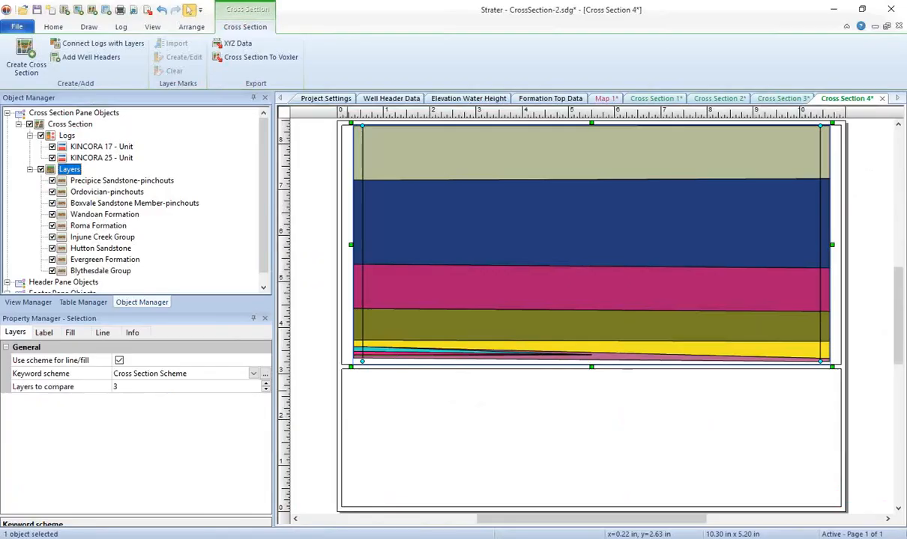
click(17, 28)
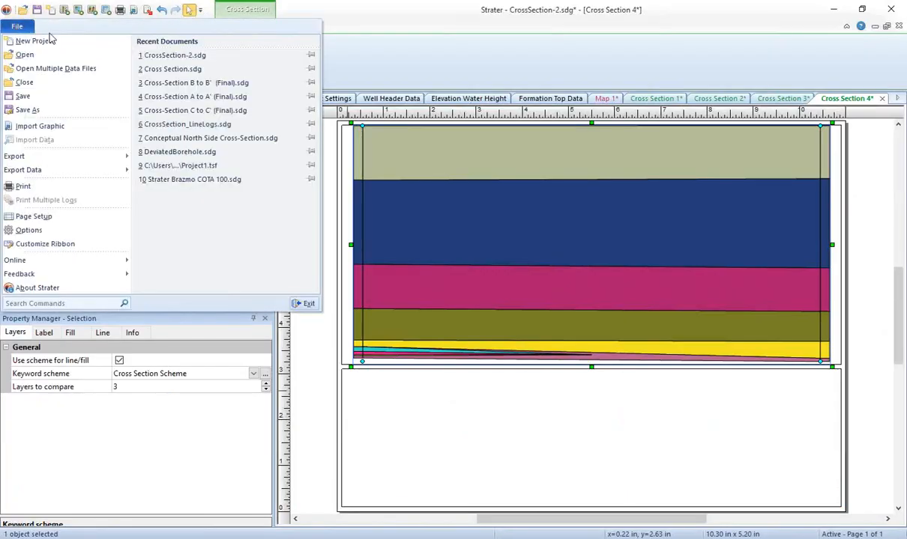
click(239, 97)
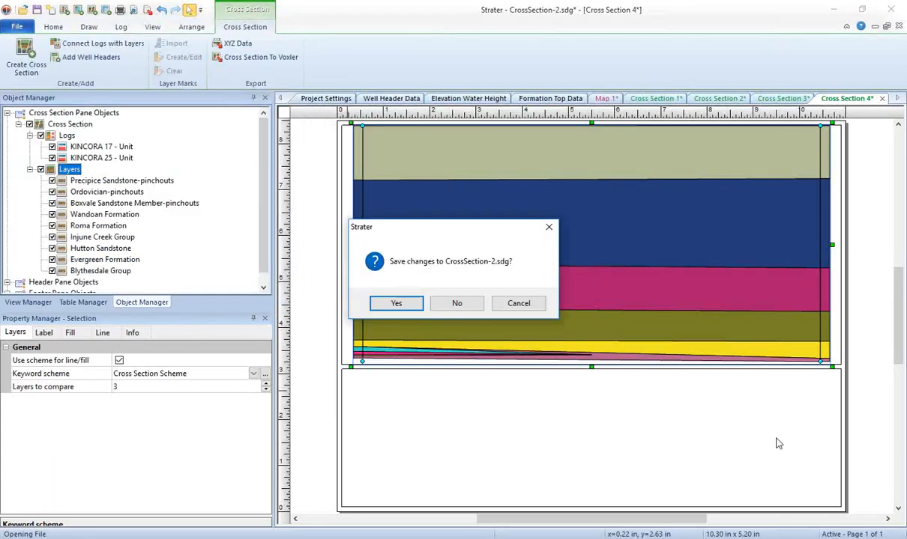
click(476, 307)
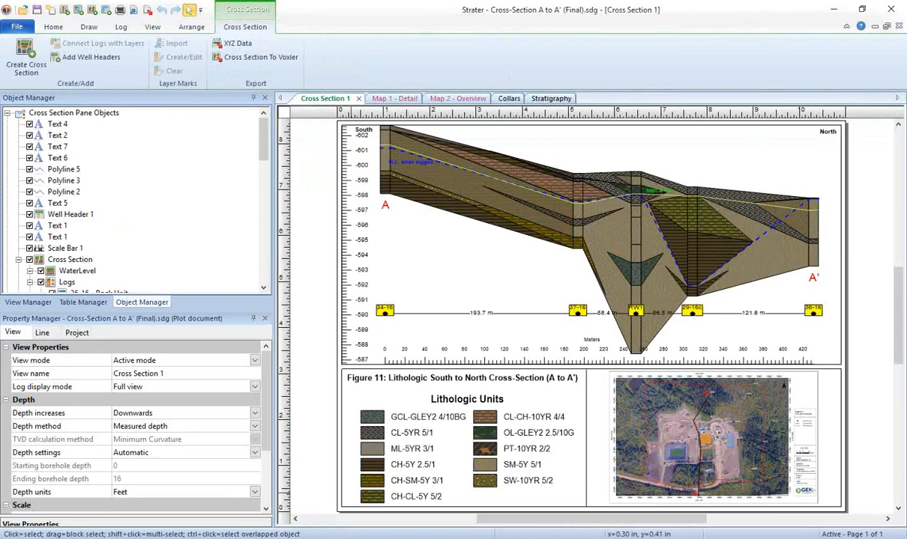
Step: Widen the Lithology Description column in the Stratigraphy table and look through its rows
click(559, 101)
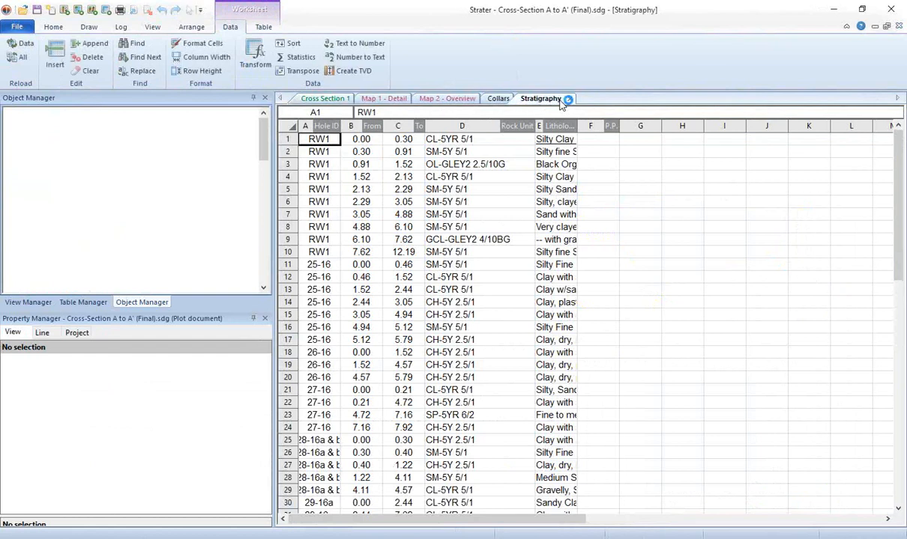
drag(579, 126, 833, 125)
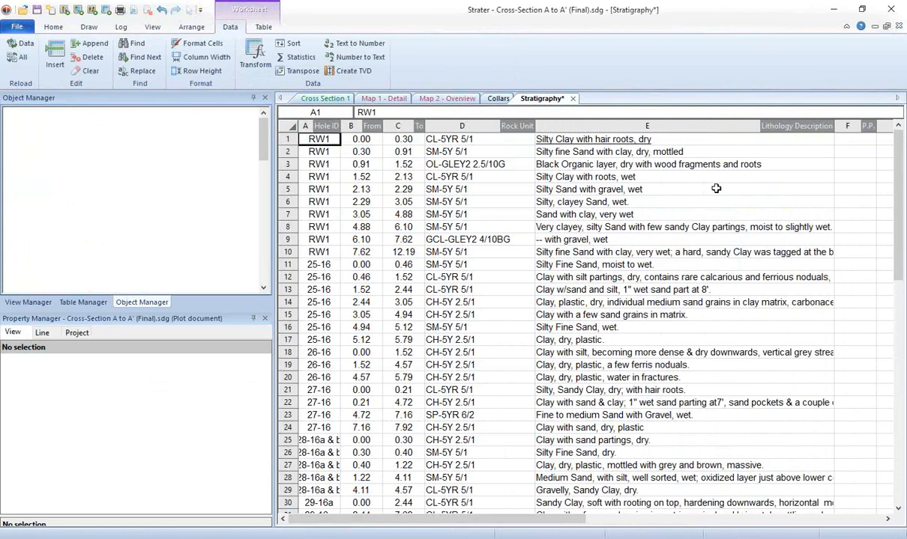
scroll(683, 194, down, 3)
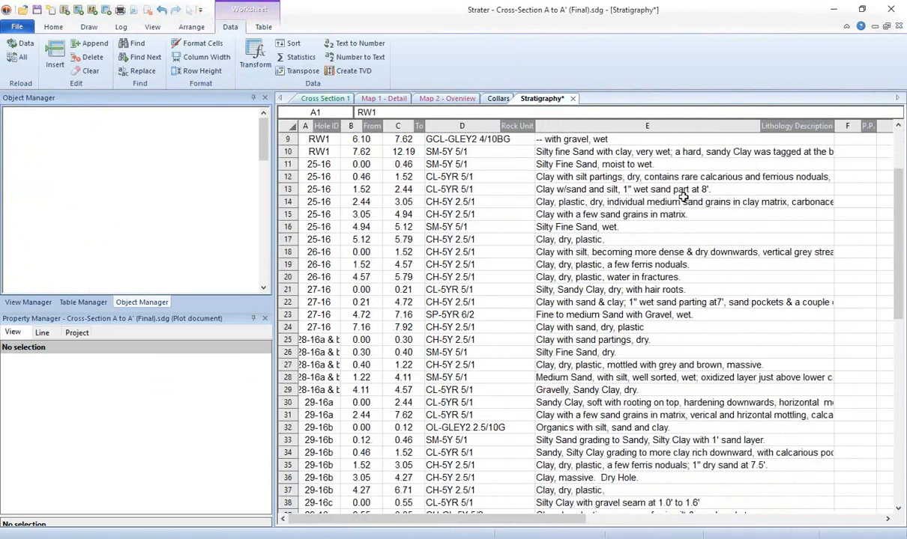
scroll(683, 195, down, 4)
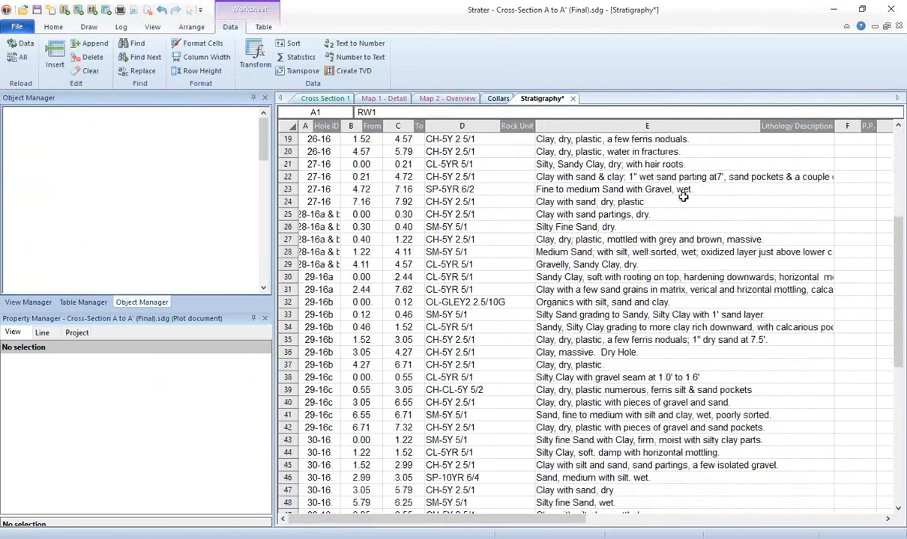
scroll(684, 196, down, 5)
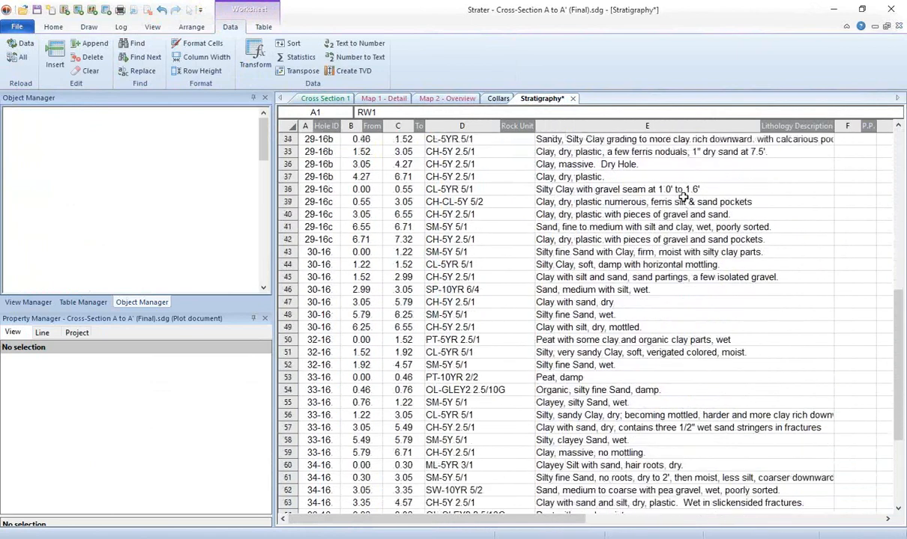
scroll(684, 197, down, 1)
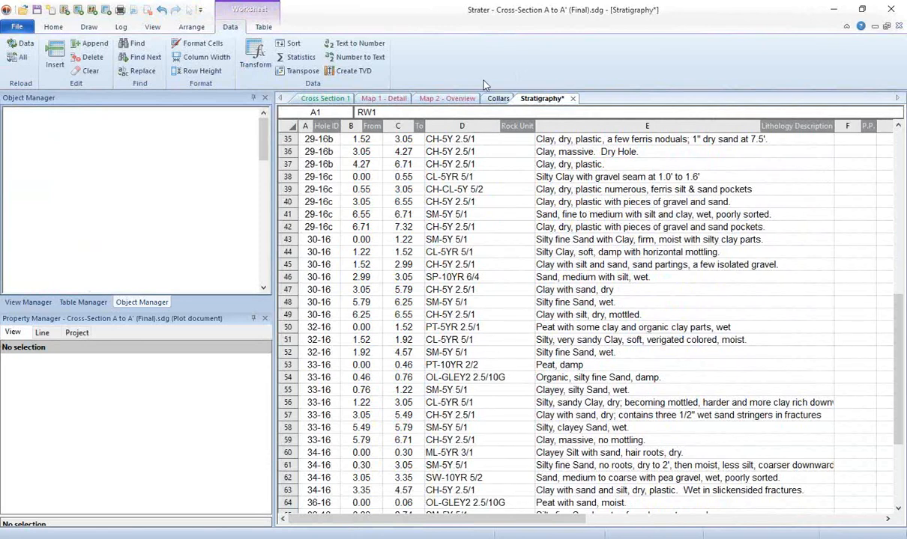
Step: Start exporting the Cross Section 1 view to Voxler with the image resolution set to 200 pixels per inch
click(325, 98)
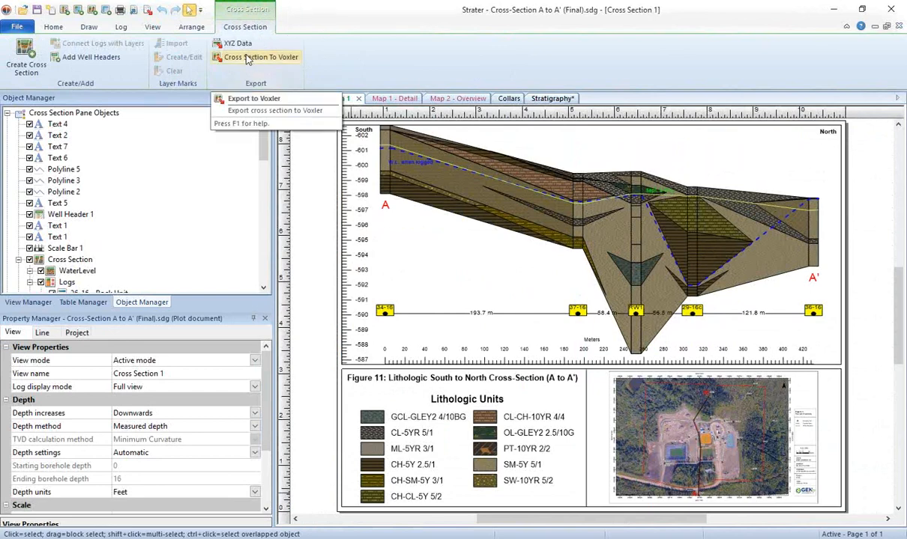
click(289, 62)
drag(478, 143, 432, 122)
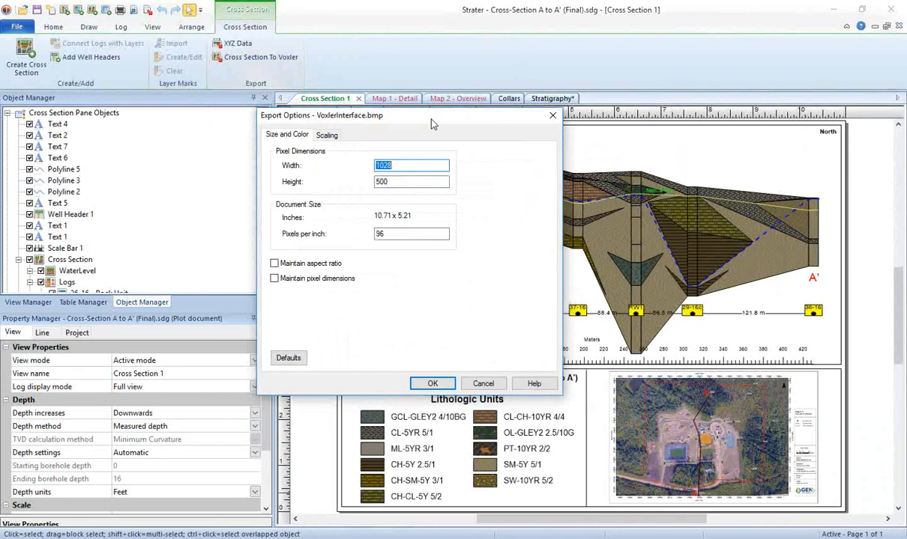
drag(432, 122, 223, 99)
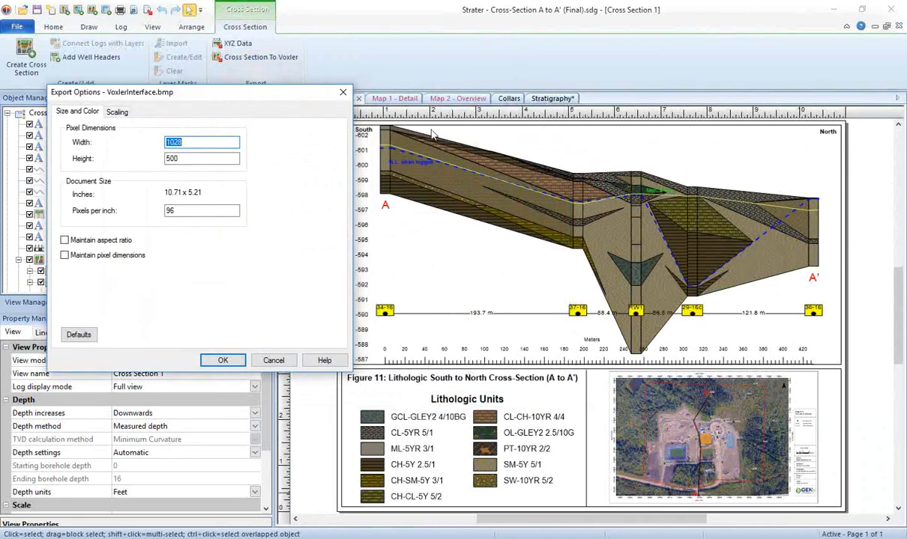
drag(192, 213, 152, 213)
text(200)
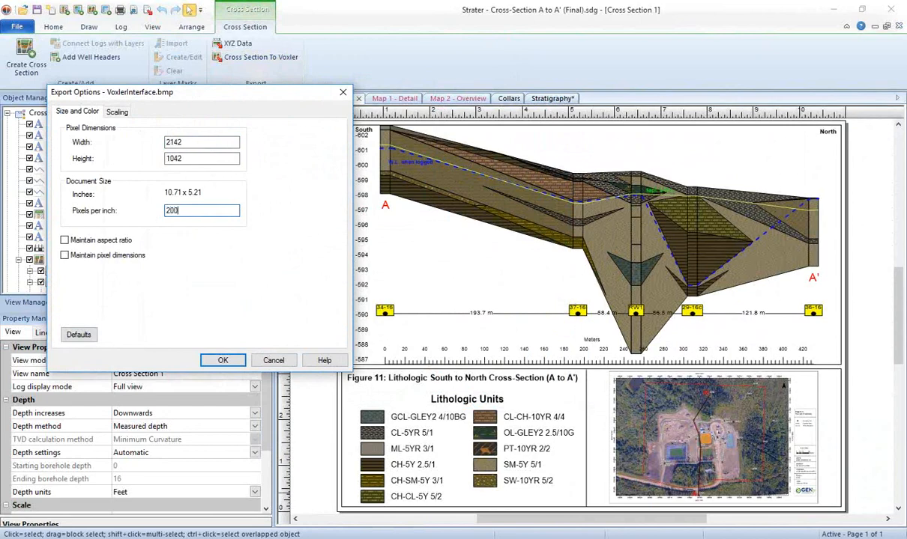
Step: Scale the exported Z coordinates from 602.5 to 587.5 and complete the Voxler export without saving an IV copy
click(117, 112)
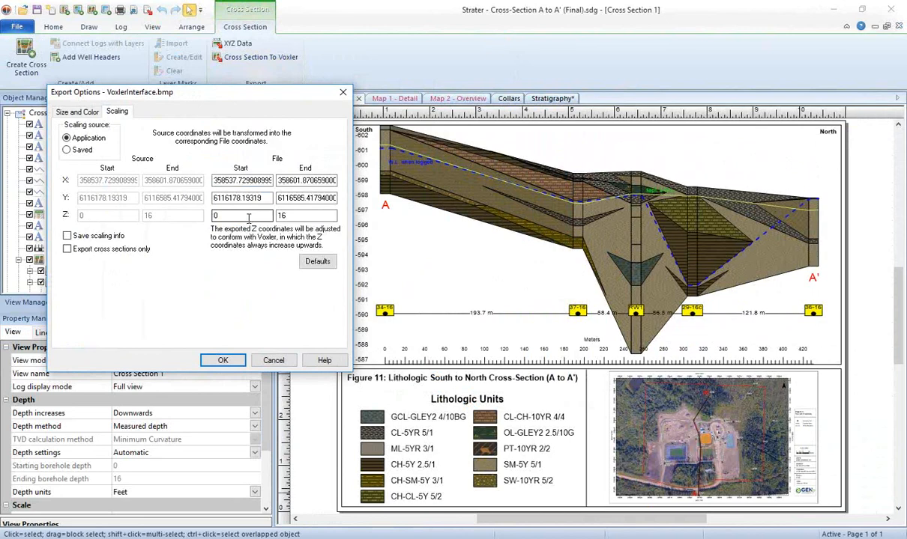
drag(239, 213, 205, 216)
text(602.5)
key(Tab)
text(587.5)
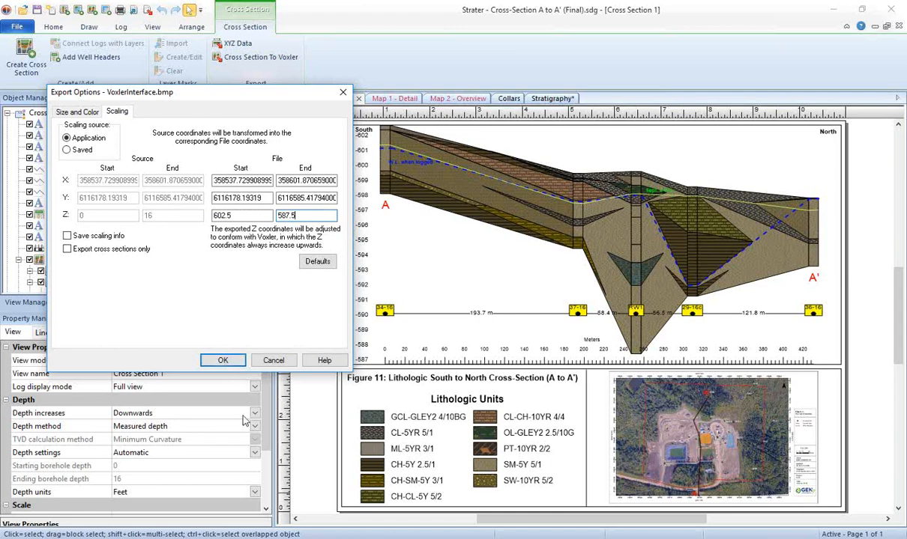
click(227, 360)
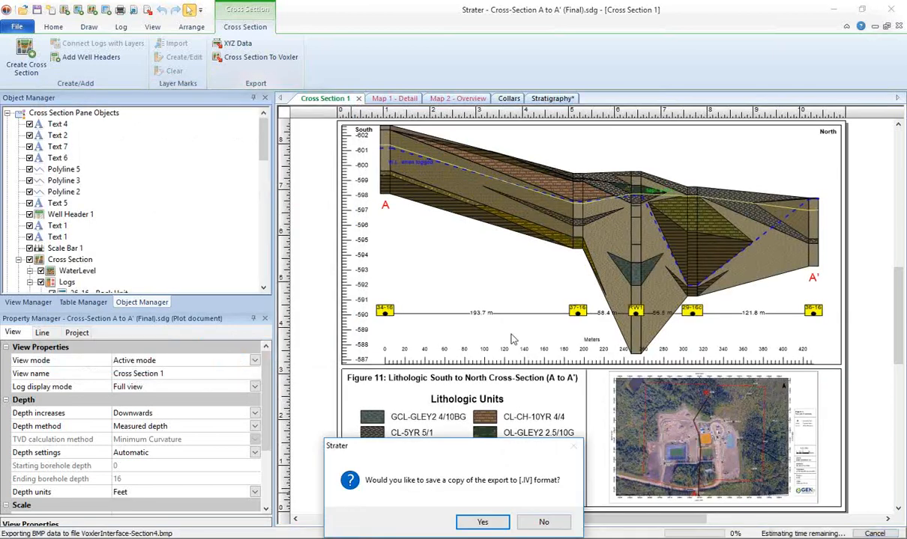
drag(453, 454, 420, 206)
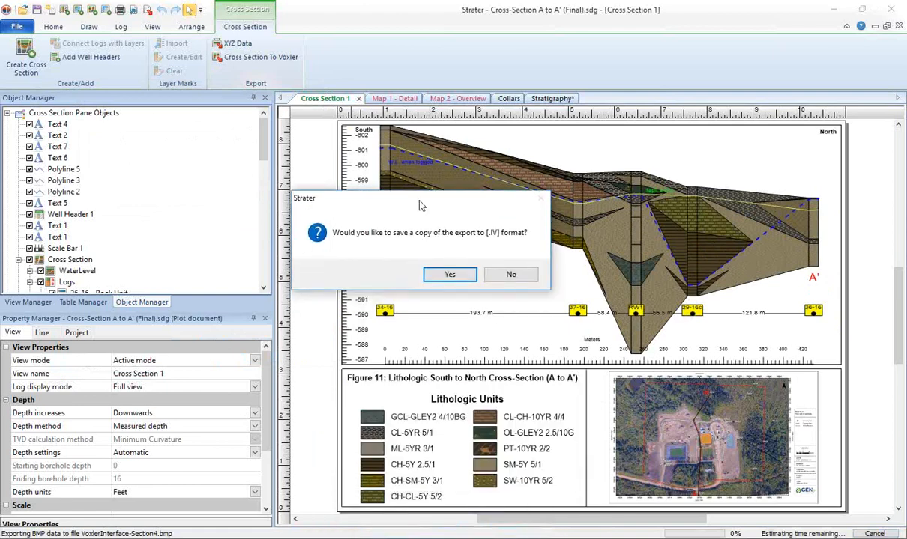
click(510, 276)
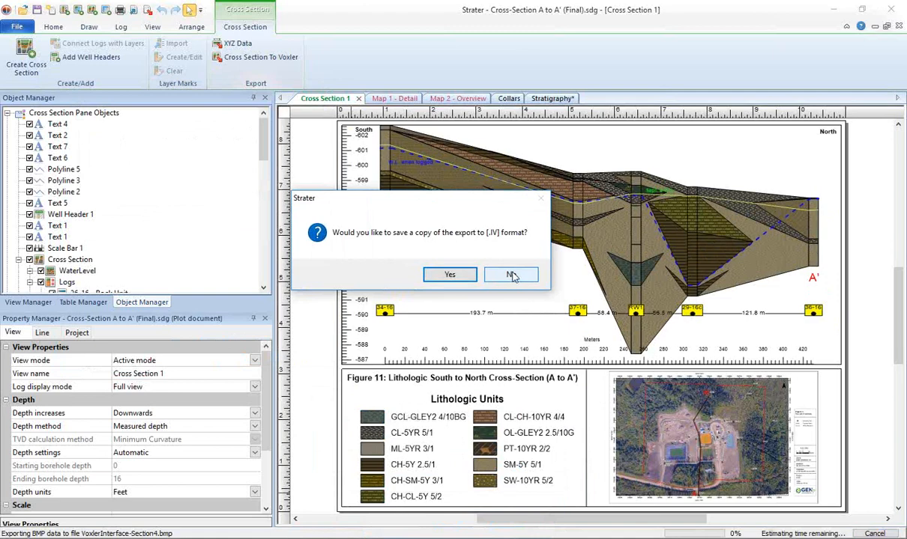
click(511, 275)
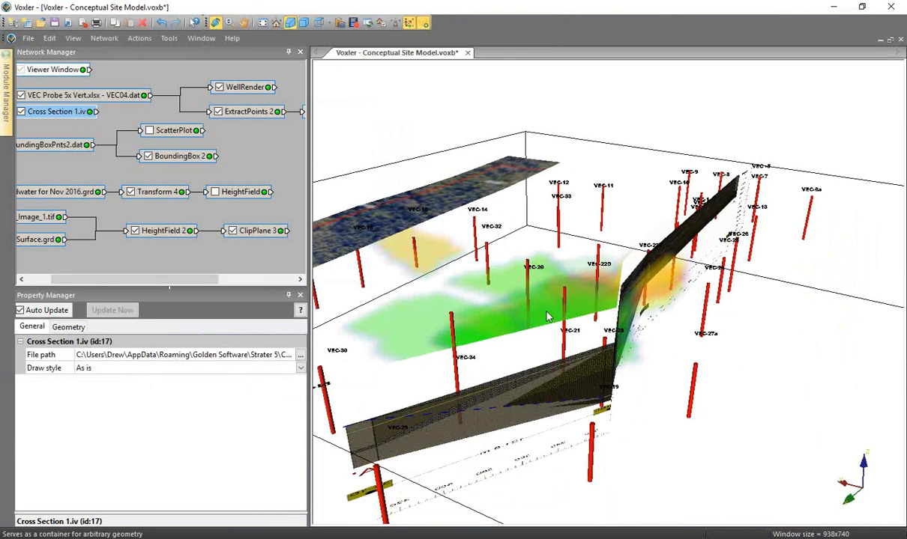
Step: Hide the VolRender, ClipPlane 3 and HeightField 2 modules so the imported cross section is unobstructed
drag(518, 296, 534, 300)
drag(702, 283, 596, 380)
drag(142, 280, 223, 280)
click(250, 111)
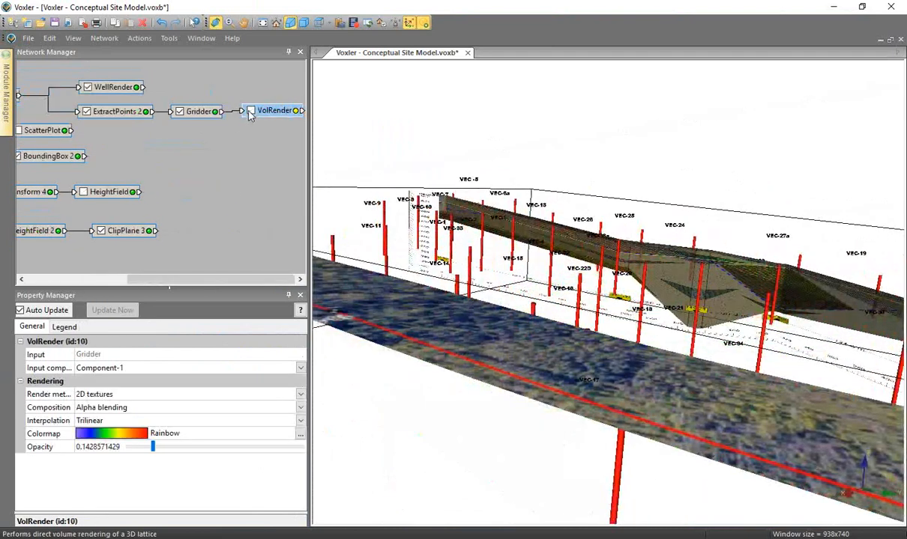
click(100, 231)
drag(159, 279, 56, 281)
click(119, 231)
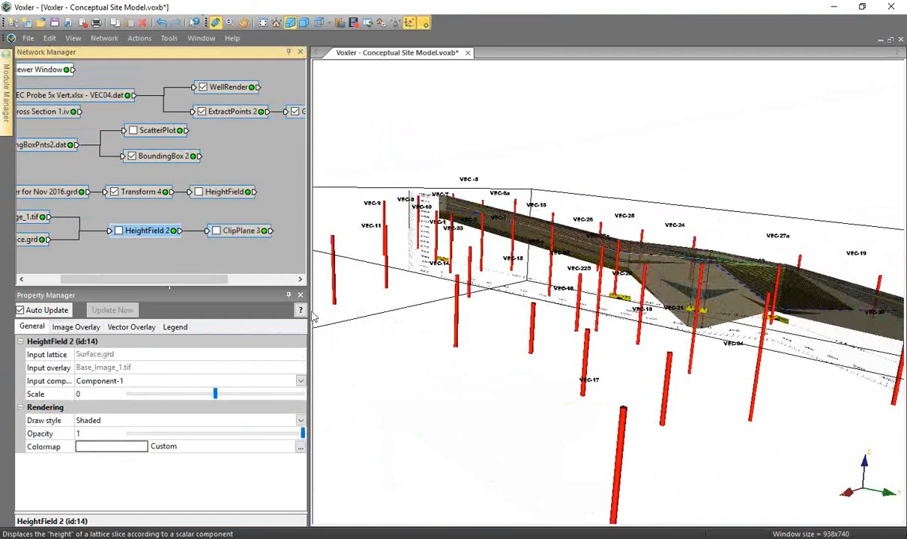
Step: Examine the A to A' cross section among the wells in the 3D view, up close and from different angles
drag(562, 354, 639, 403)
scroll(639, 403, up, 5)
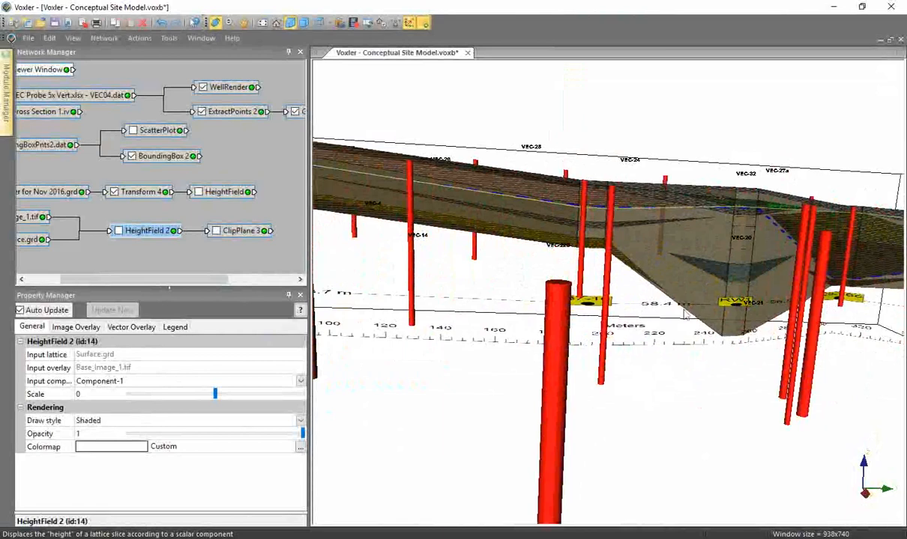
drag(858, 305, 714, 322)
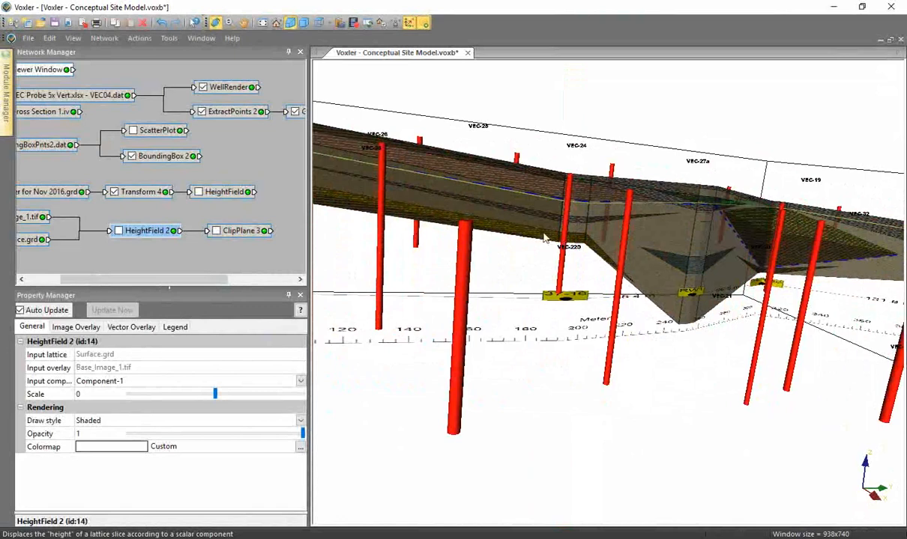
scroll(545, 238, down, 1)
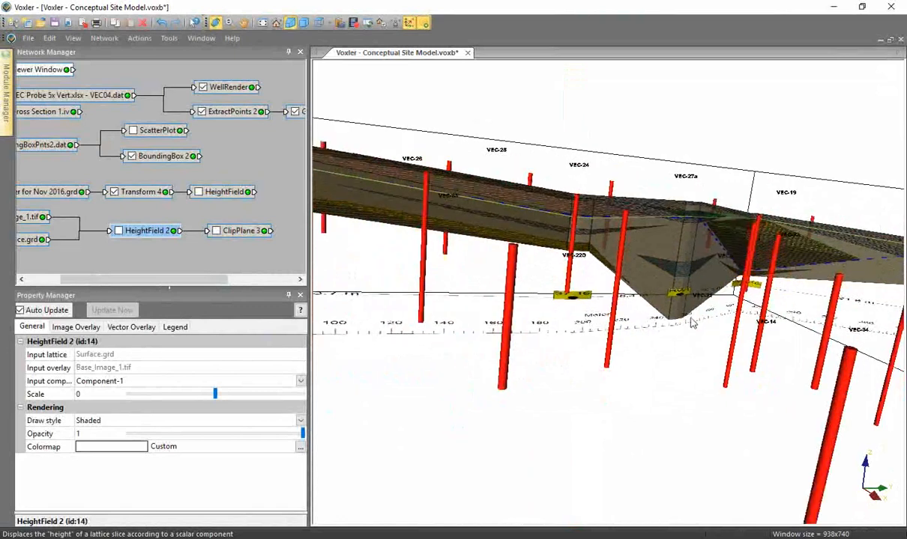
scroll(655, 300, down, 1)
drag(695, 321, 520, 323)
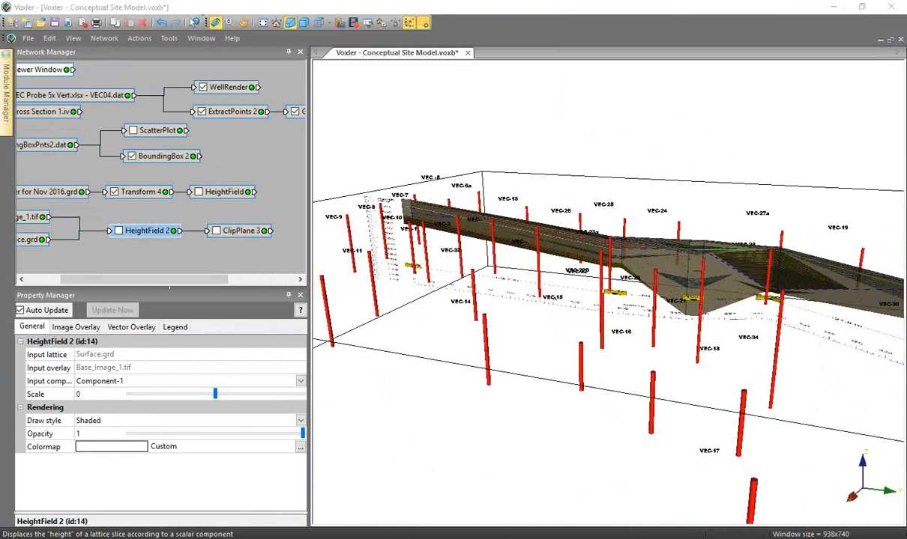
Step: Switch to Strater and open the recent project Cross-Section B to B' (Final).sdg
key(alt+Tab)
click(17, 28)
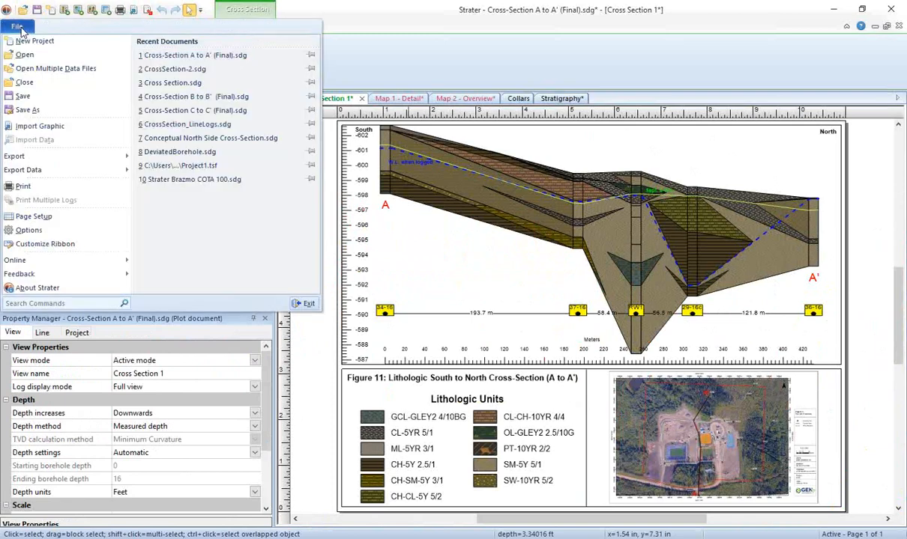
click(250, 99)
click(464, 300)
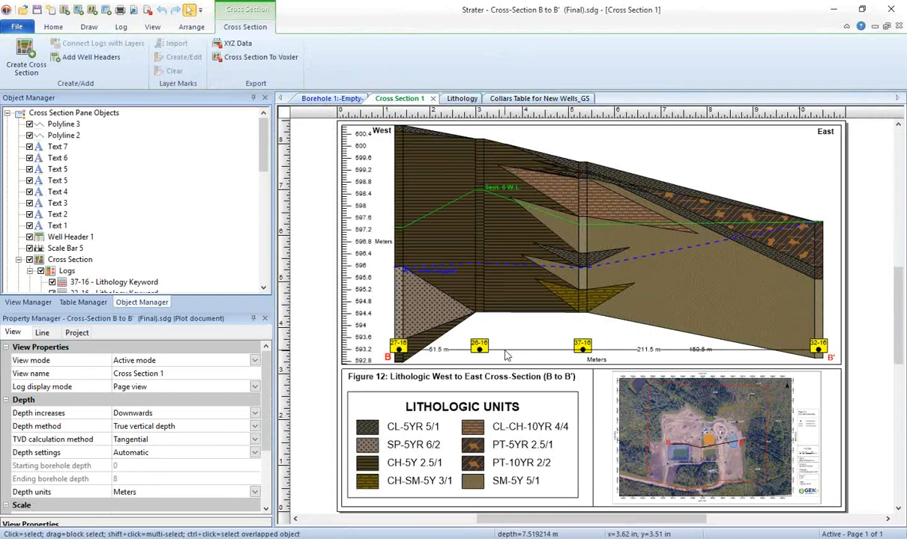
Step: Hide the 27-16 depth log and Well Header 1, and delete the Meters label below the cross section
click(359, 234)
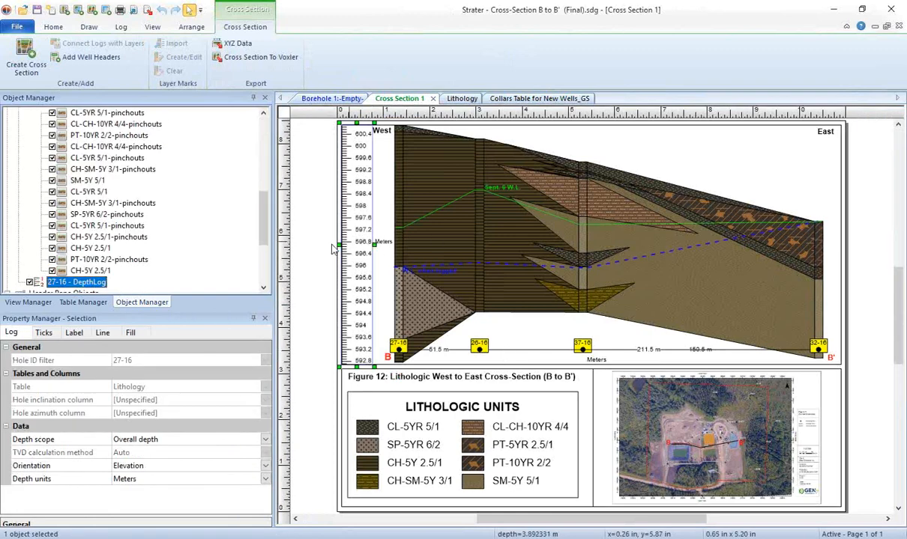
click(29, 282)
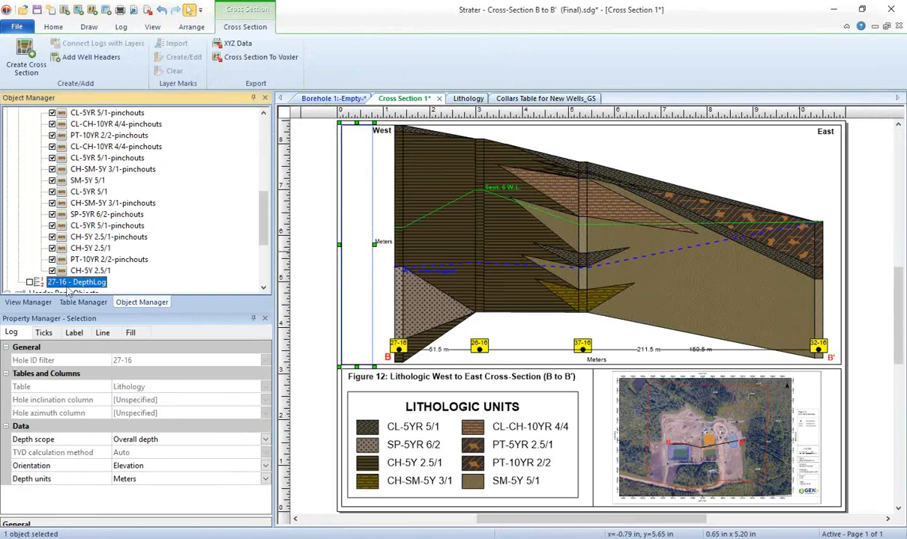
click(477, 353)
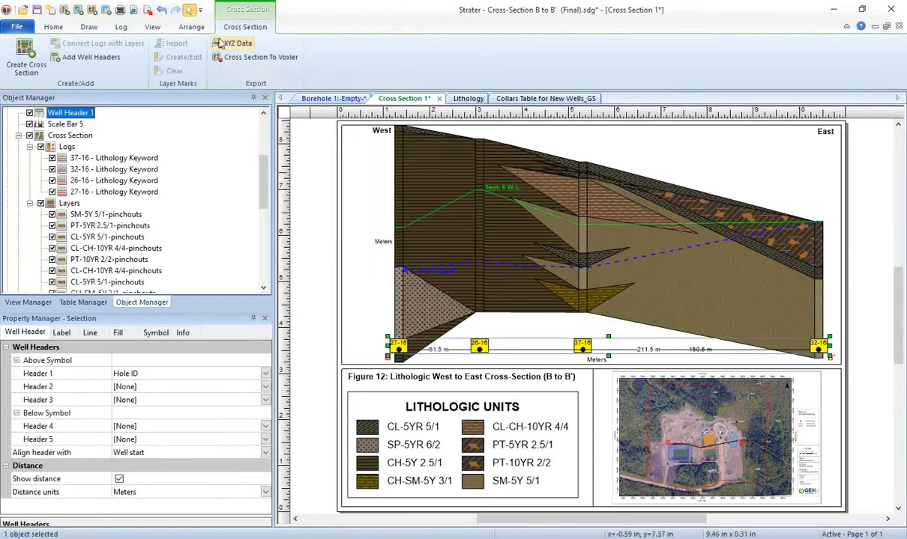
click(29, 113)
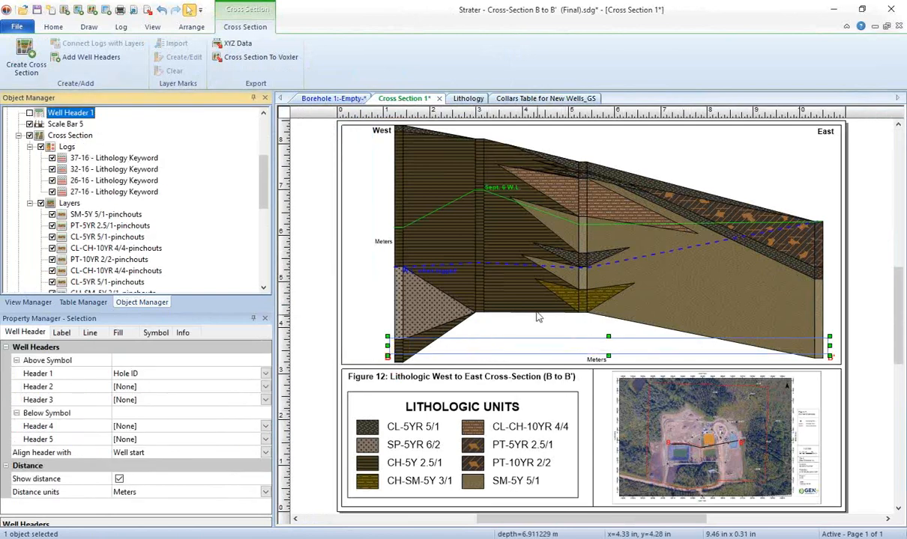
click(601, 360)
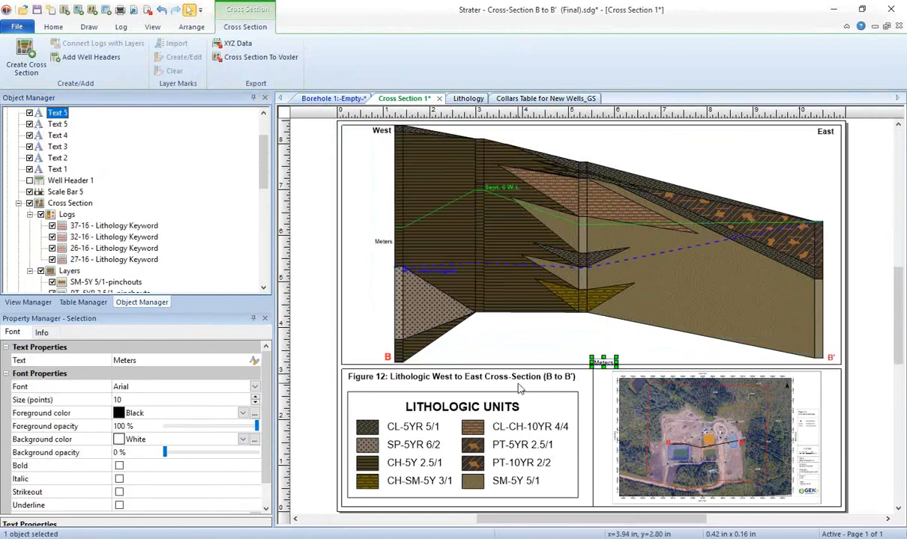
click(641, 370)
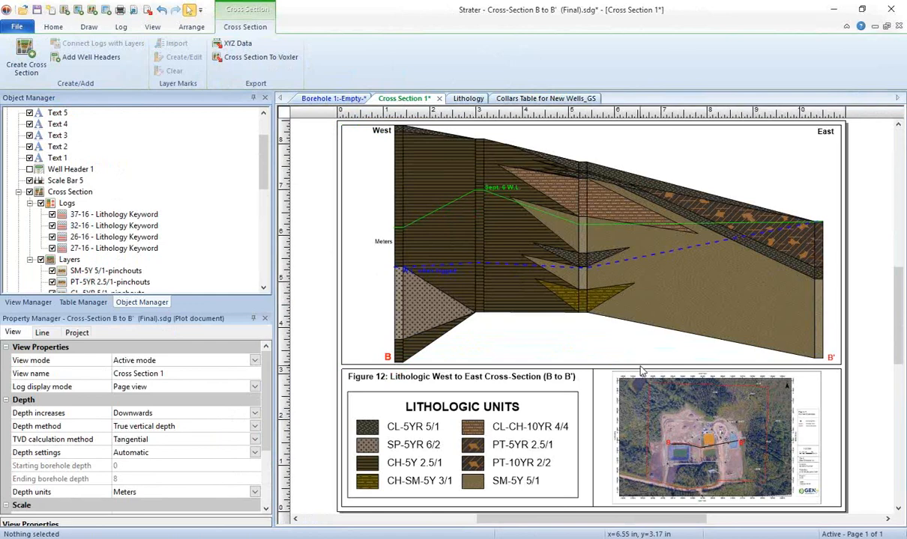
Step: Export the B to B' cross section to Voxler with Z scaled from 601 to 592, without saving an IV copy
click(254, 63)
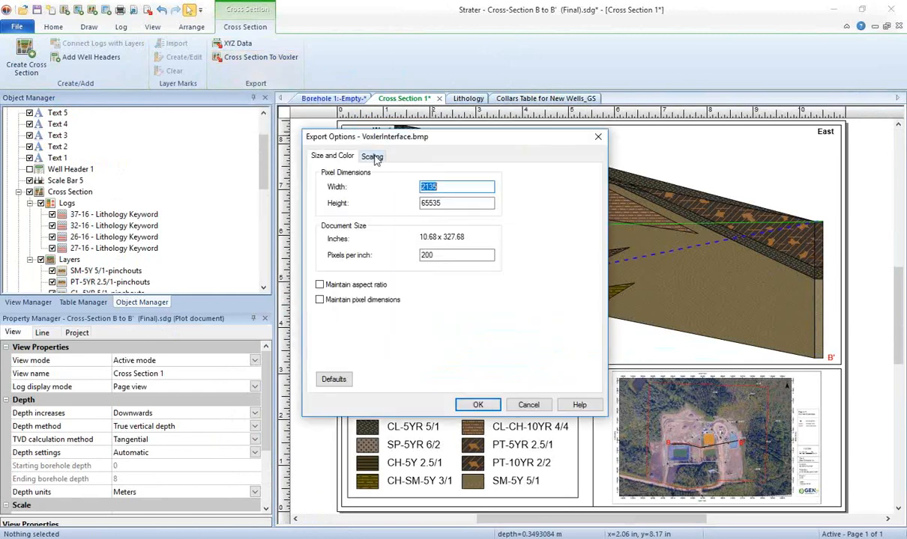
click(373, 157)
double_click(479, 260)
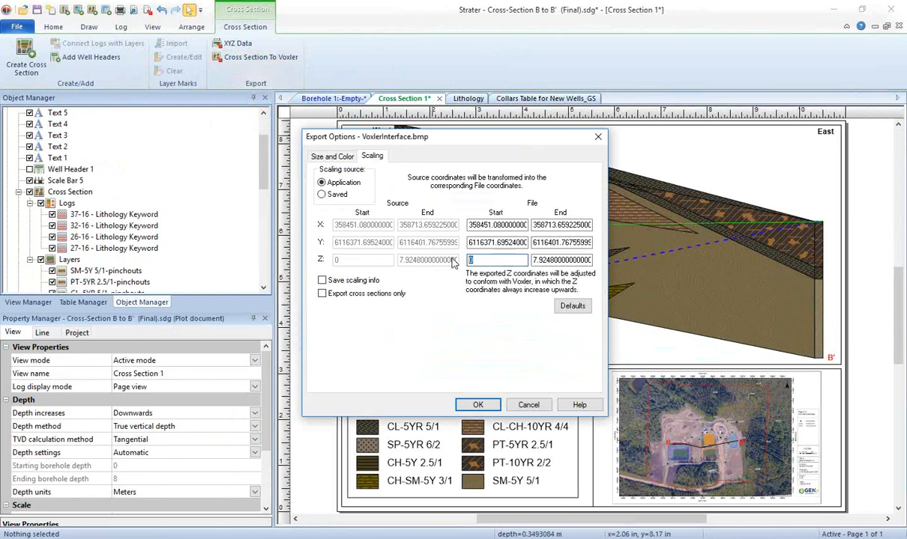
text(601)
key(Tab)
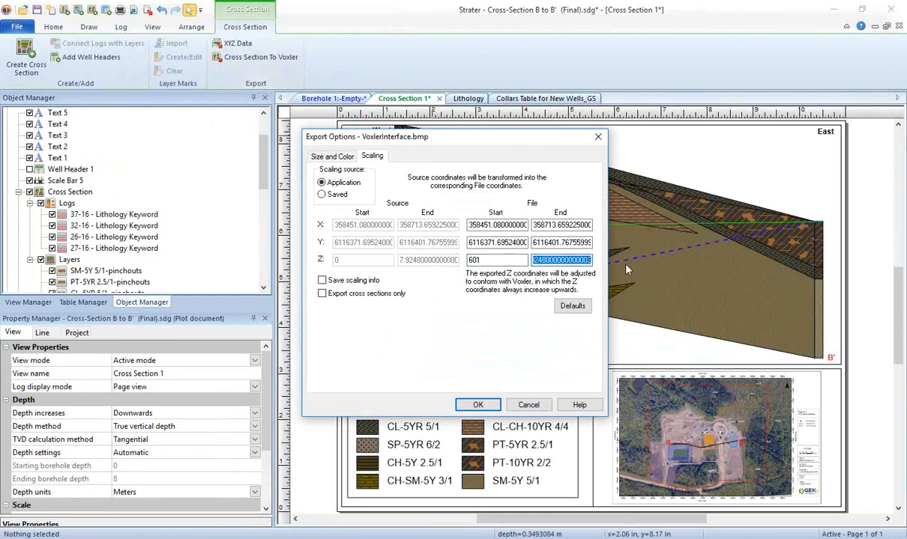
text(592)
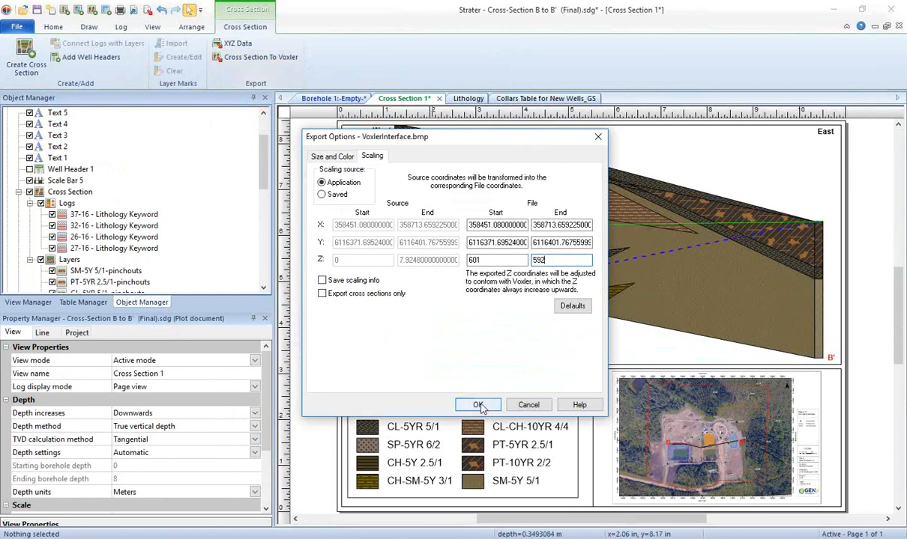
click(478, 405)
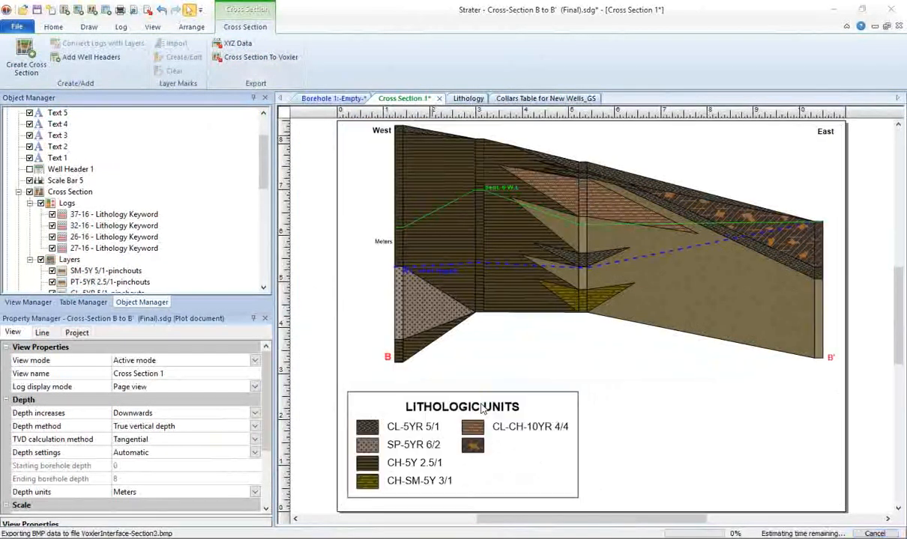
drag(502, 458, 476, 360)
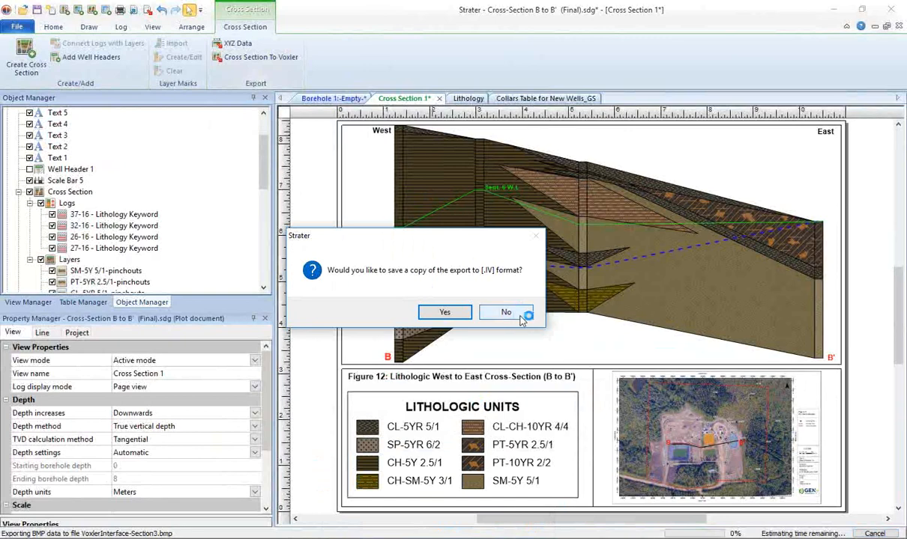
click(382, 370)
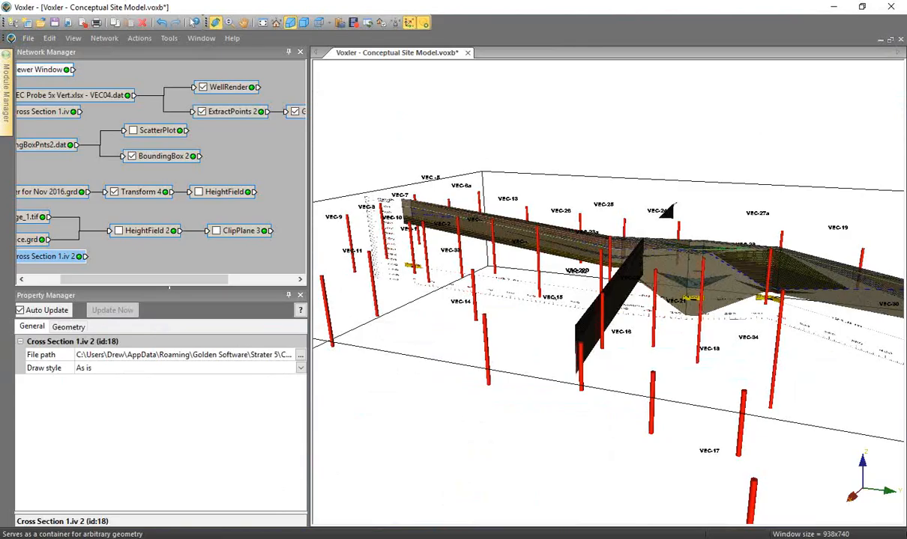
Step: Hide both exported section modules, Cross Section 1.iv and Cross Section 1.iv 2, viewing the B to B' section in between
drag(153, 280, 102, 281)
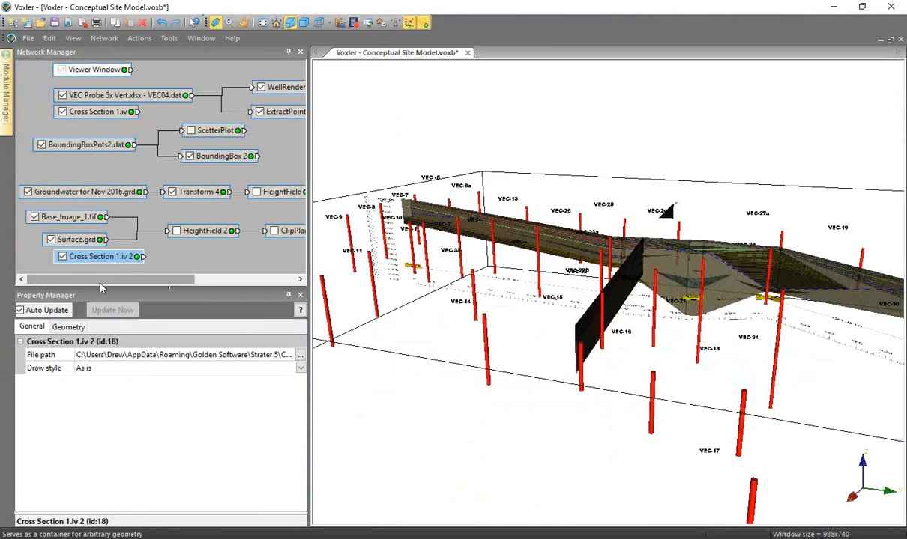
click(63, 113)
drag(556, 342, 398, 245)
drag(628, 279, 756, 323)
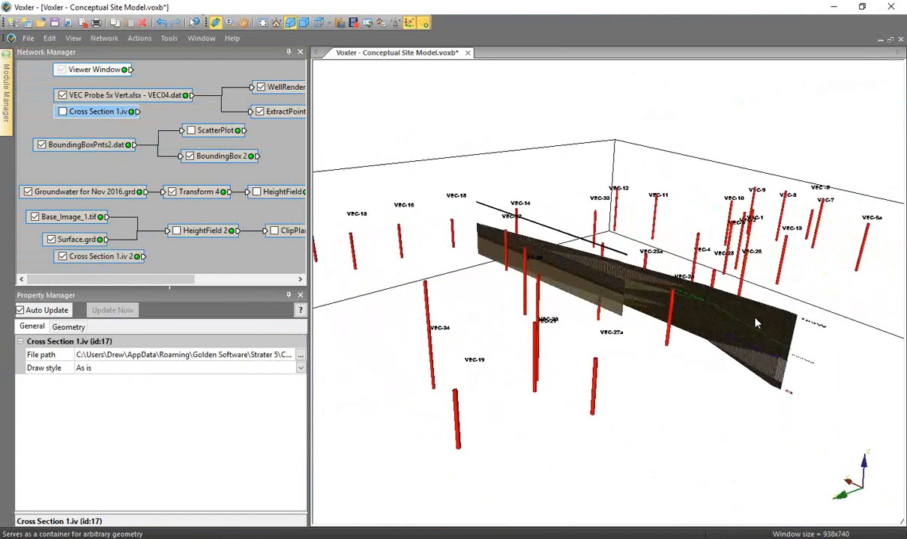
drag(648, 294, 684, 211)
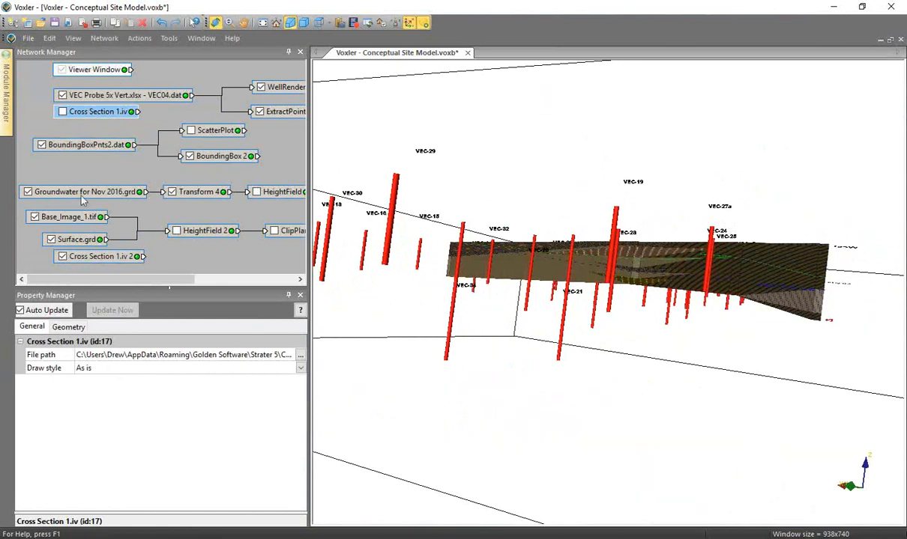
click(68, 255)
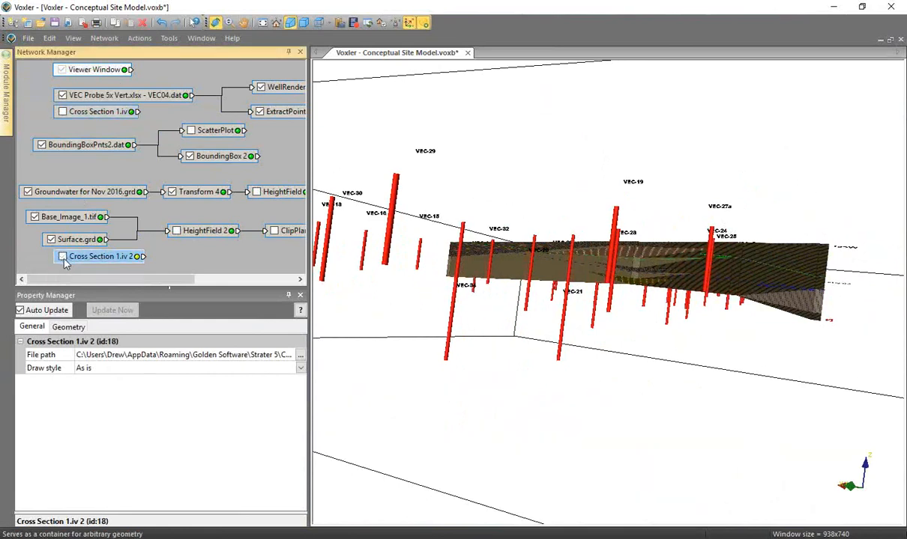
Step: Show the Cross Section 1.iv module, hide the WellRender wells, and inspect the section from several angles
click(62, 110)
drag(629, 304, 528, 303)
drag(477, 316, 584, 350)
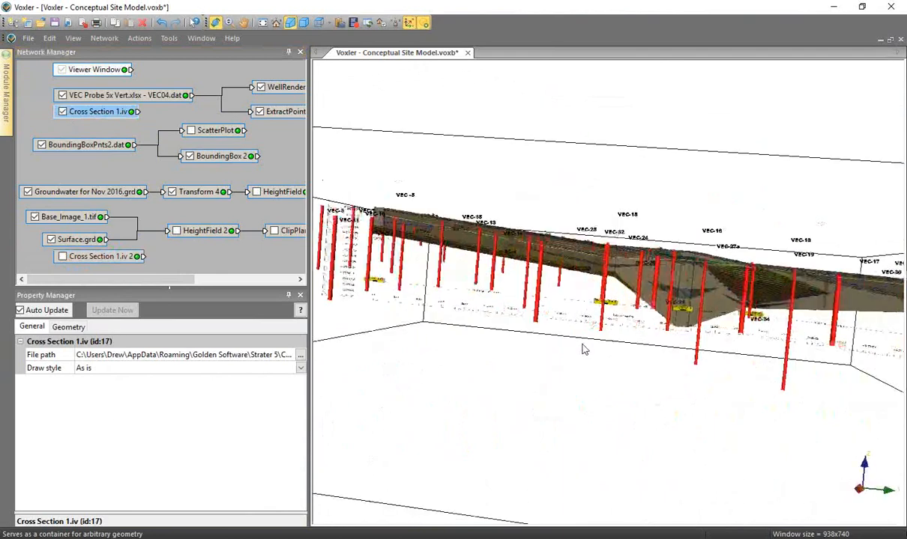
click(260, 88)
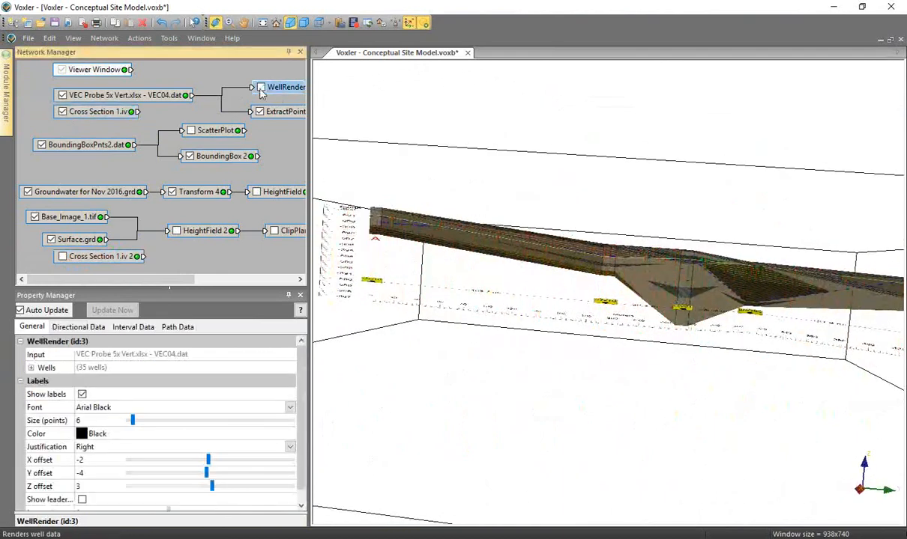
drag(461, 313, 552, 350)
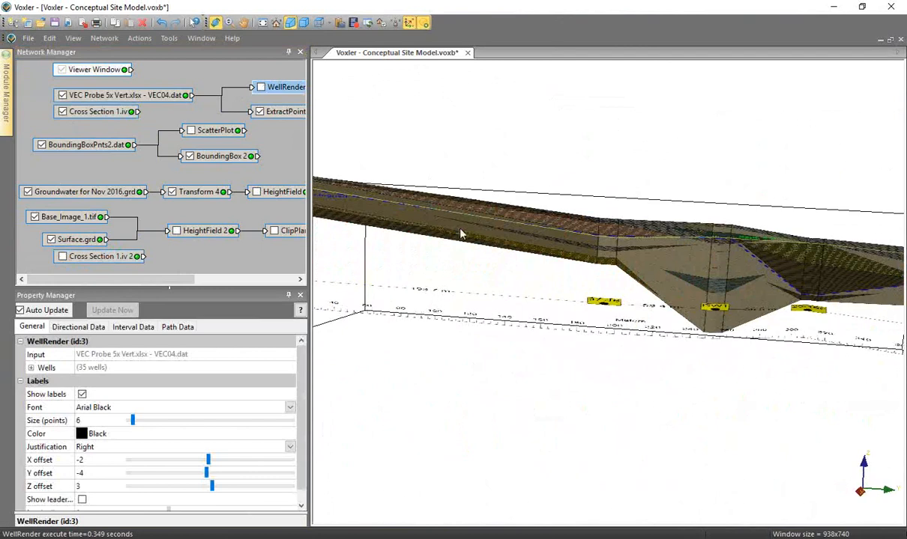
drag(441, 232, 524, 247)
scroll(523, 246, down, 2)
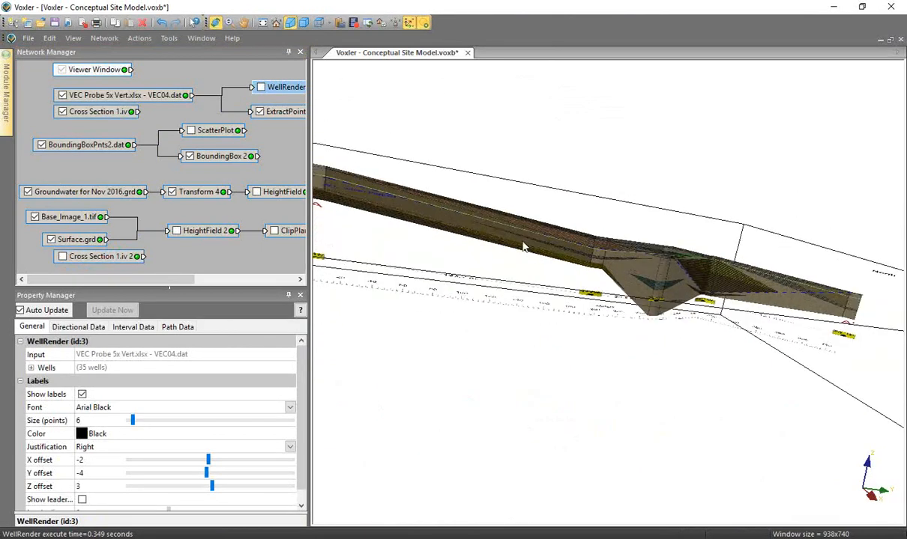
drag(348, 251, 347, 260)
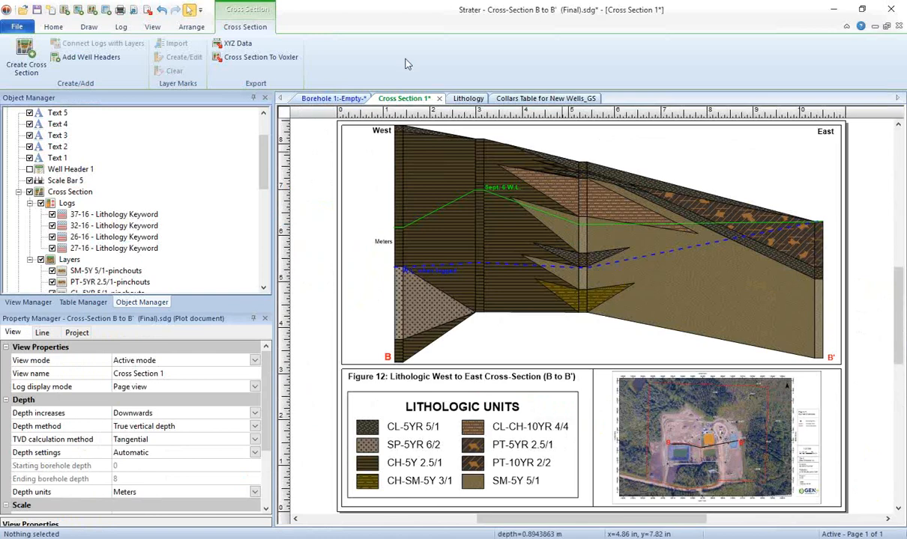
Step: Review the scaling settings and the Export cross sections only option of the Cross Section To Voxler export, closing without exporting
click(274, 60)
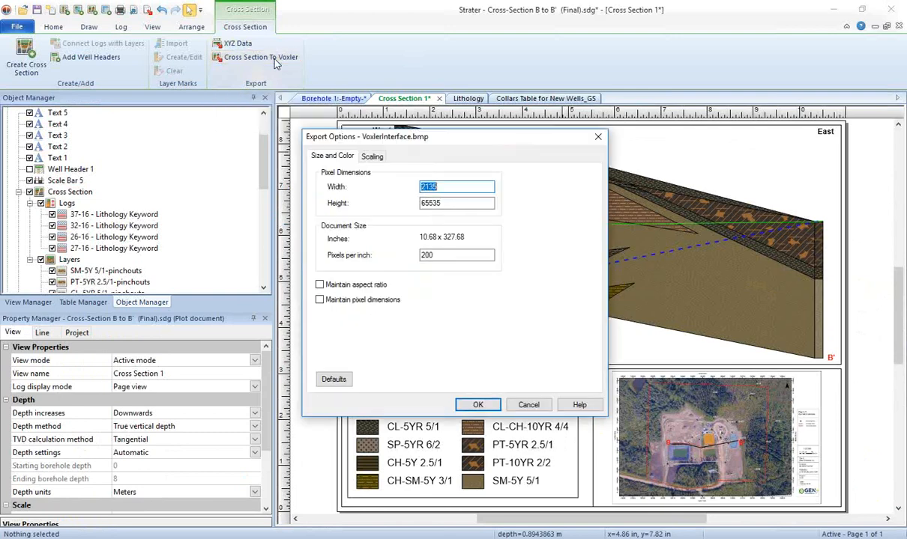
click(382, 163)
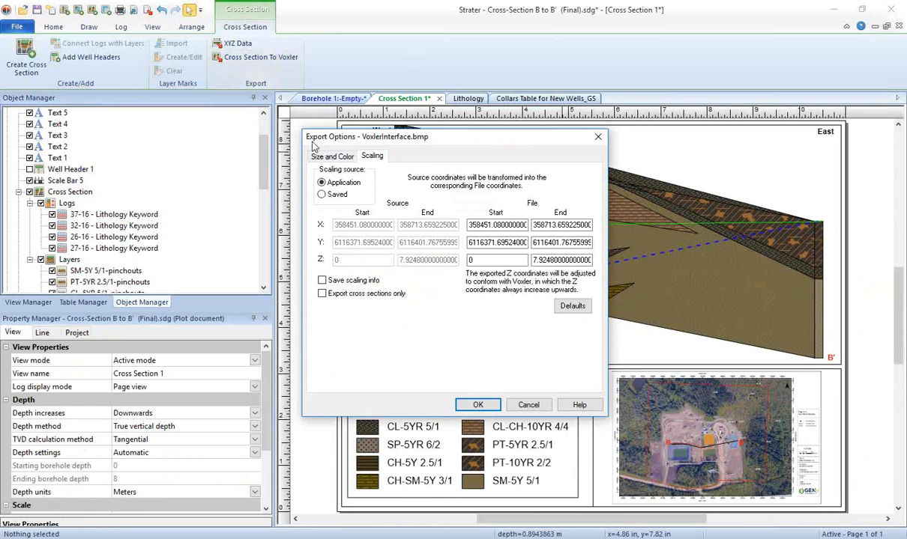
click(322, 295)
click(596, 137)
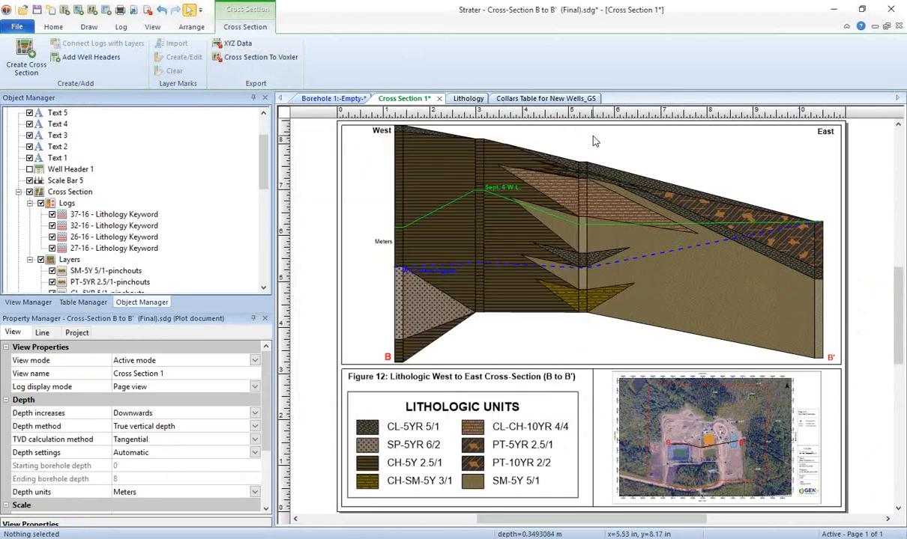
Step: Switch to Voxler and view the cross section from the top, and from the right in orthographic projection
mouse_move(478, 538)
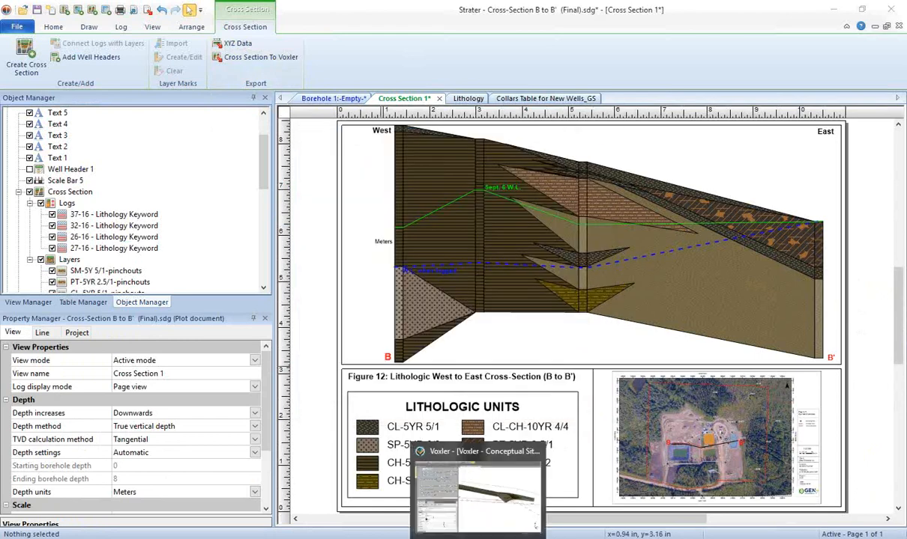
click(476, 495)
scroll(495, 263, down, 3)
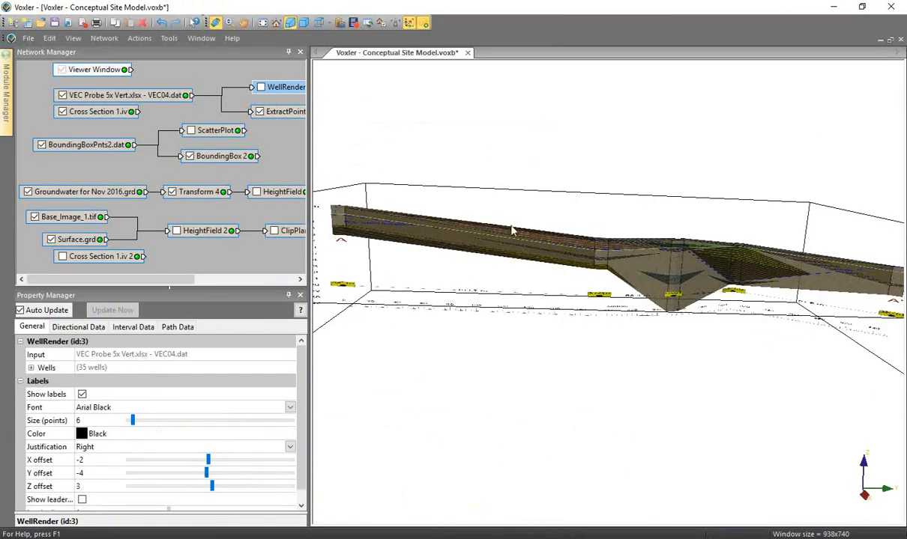
click(317, 23)
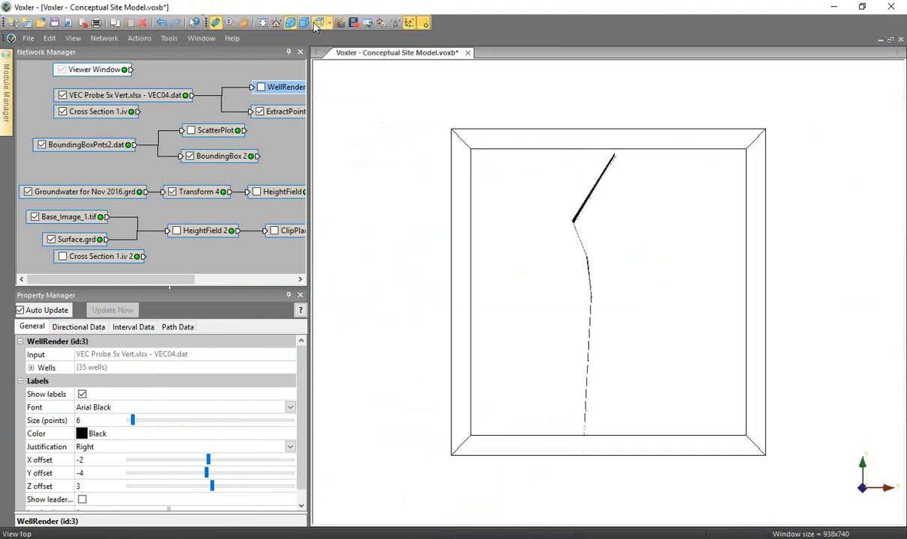
click(327, 23)
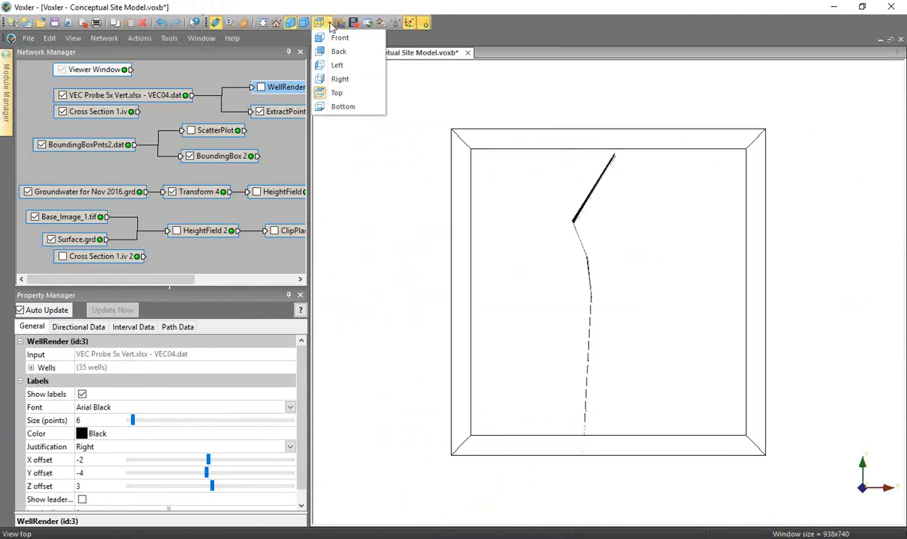
click(340, 80)
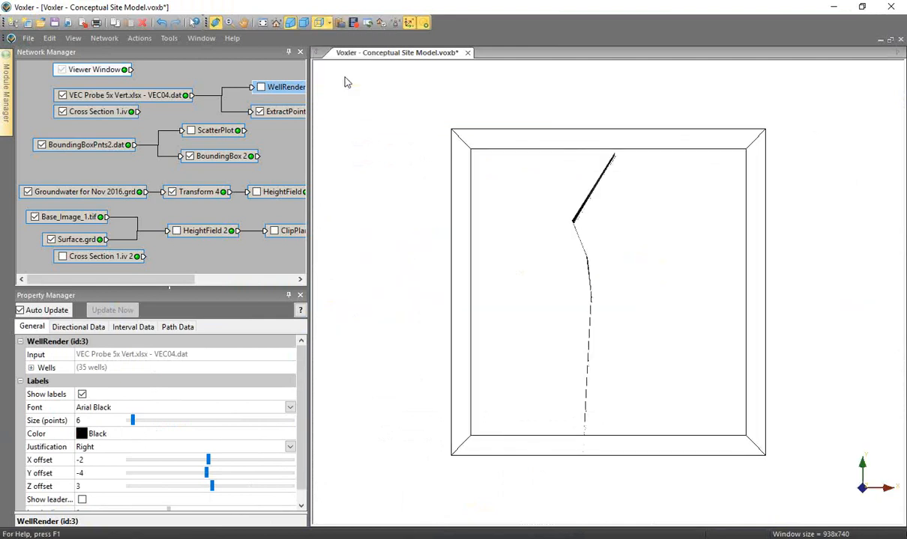
click(305, 24)
scroll(666, 379, up, 4)
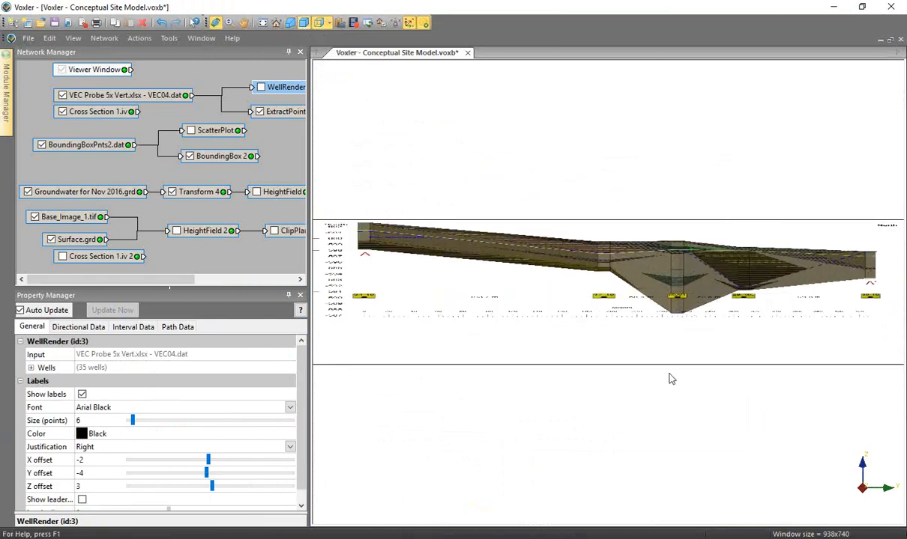
scroll(522, 321, down, 3)
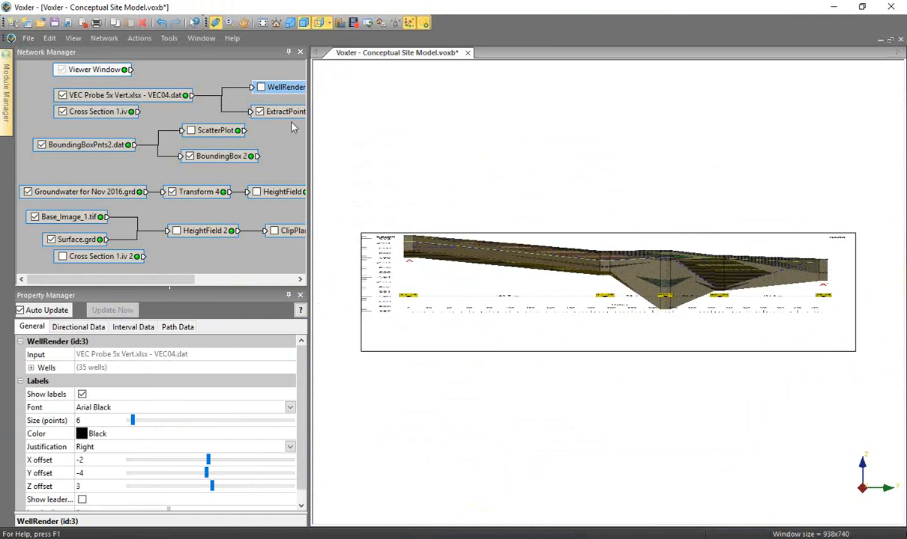
Step: Show the WellRender wells and the HeightField 2 surface together with the cross section, and tilt the model slightly
click(261, 87)
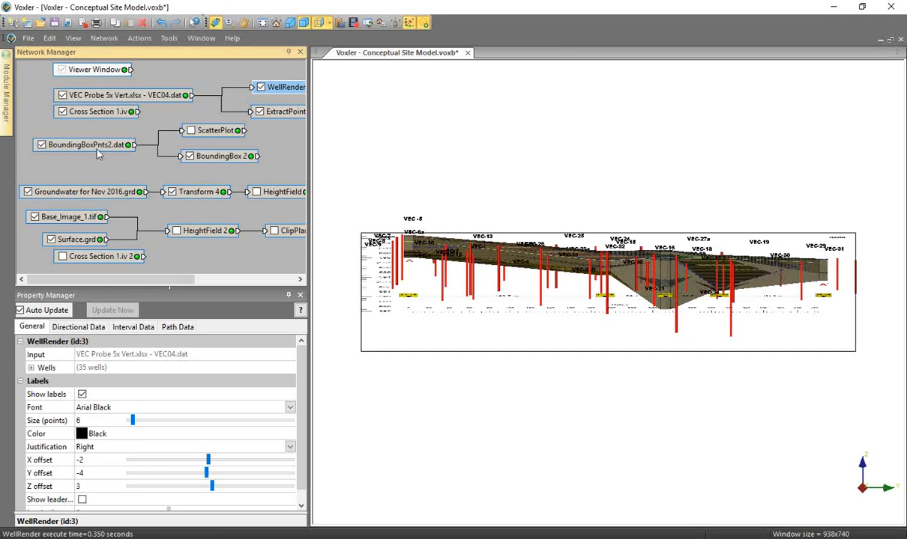
click(176, 232)
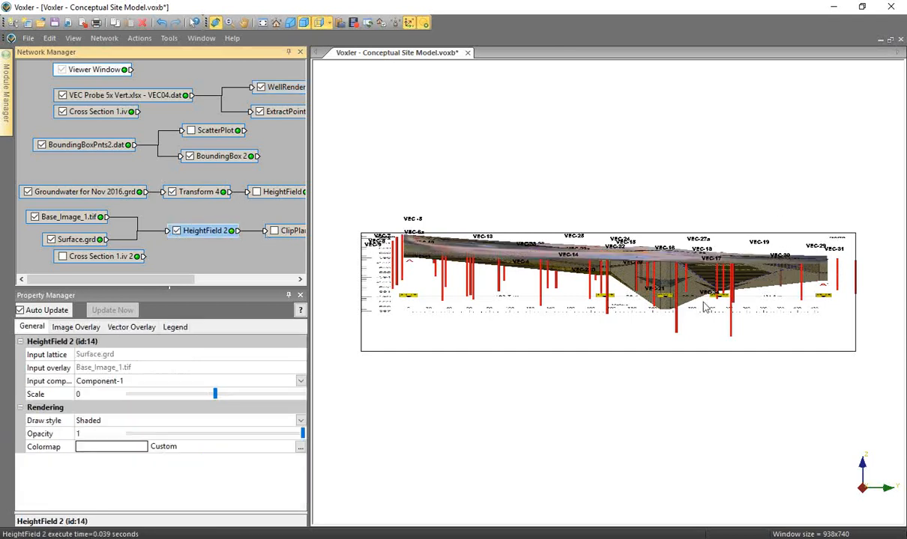
drag(670, 303, 671, 309)
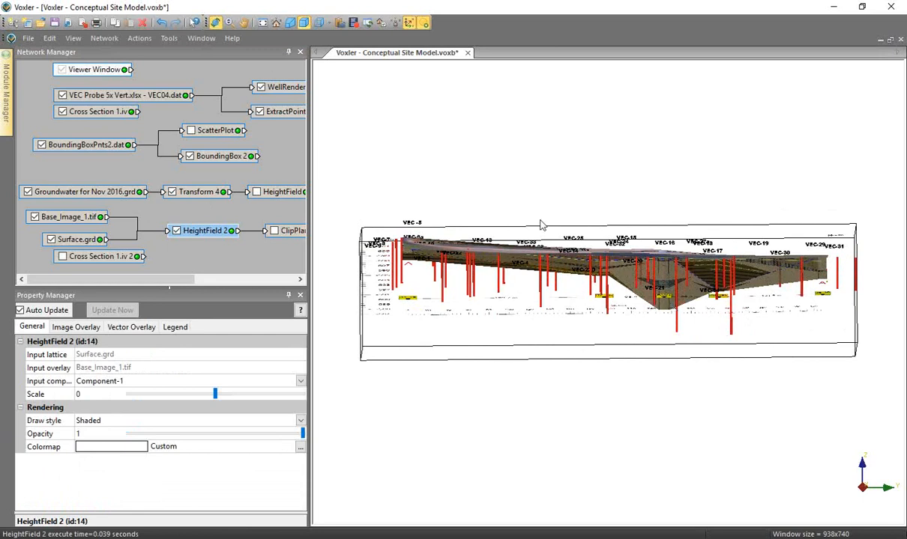
Step: Open the recent project Thanks.voxb and narrow the Network and Property Managers to enlarge the viewer
click(26, 39)
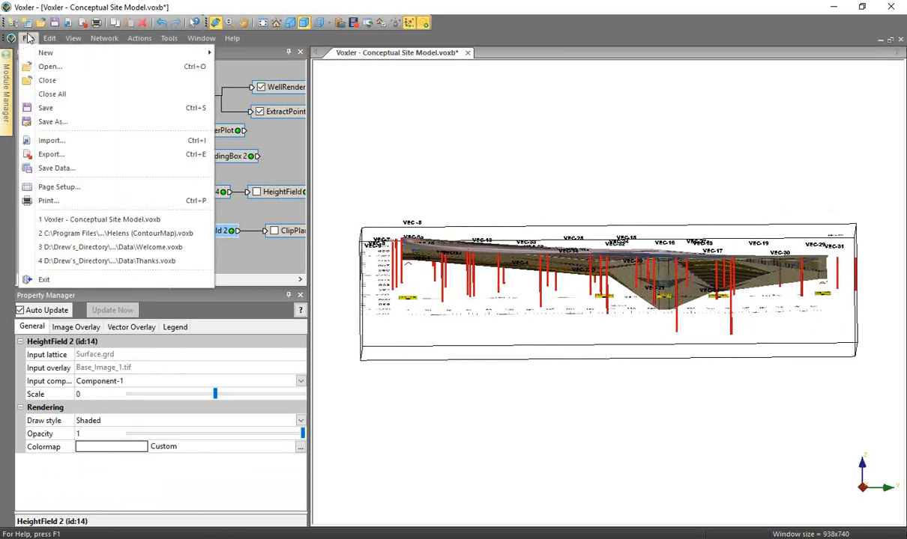
click(161, 260)
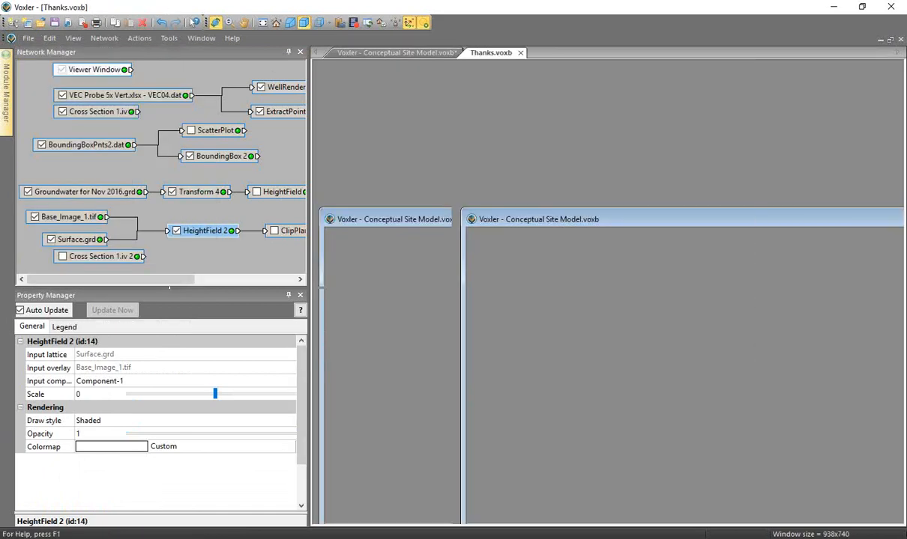
drag(308, 225, 174, 218)
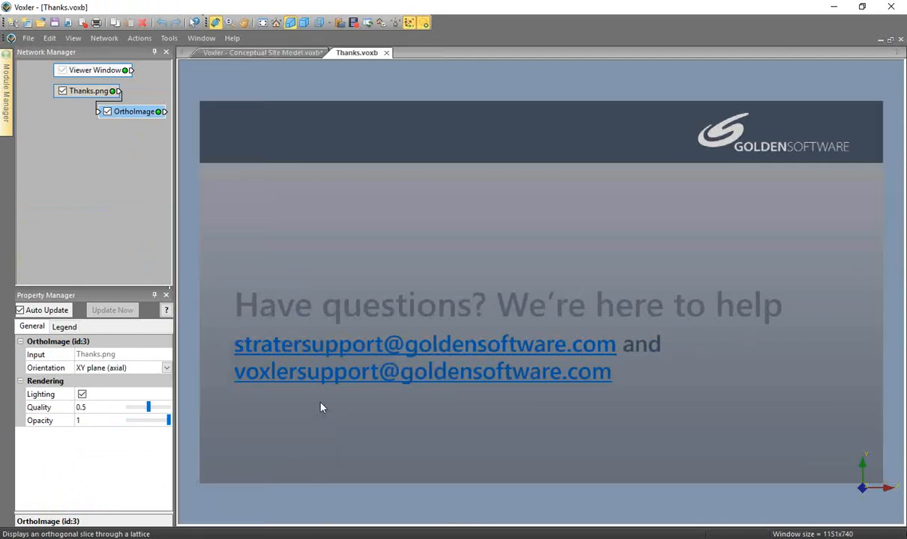